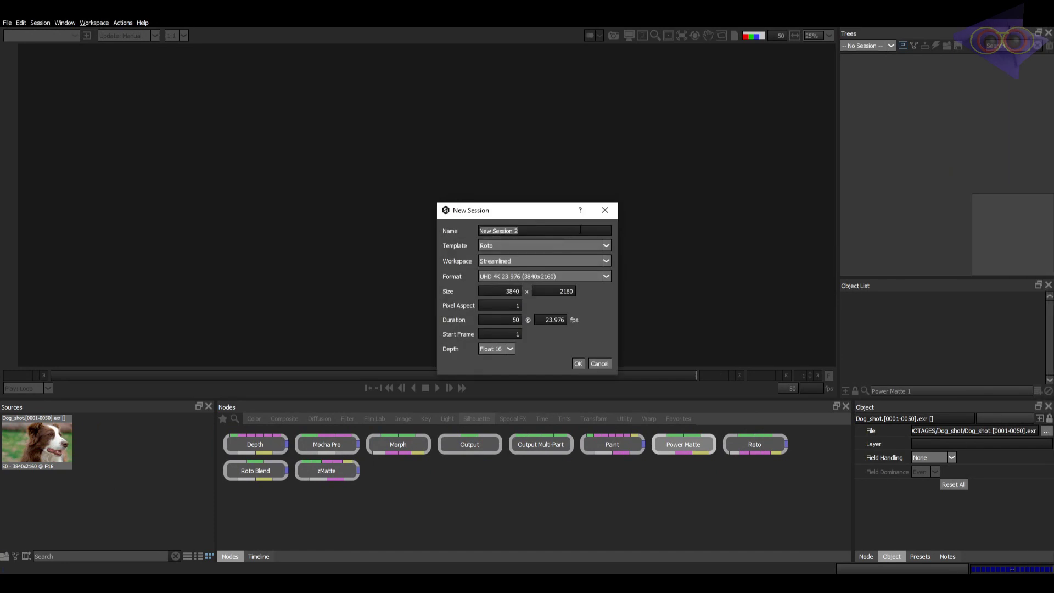
Create a new session named "Powermatte" with the Roto template for the 3840x2160 dog footage.
{"action": "type", "text": "Powermatte"}
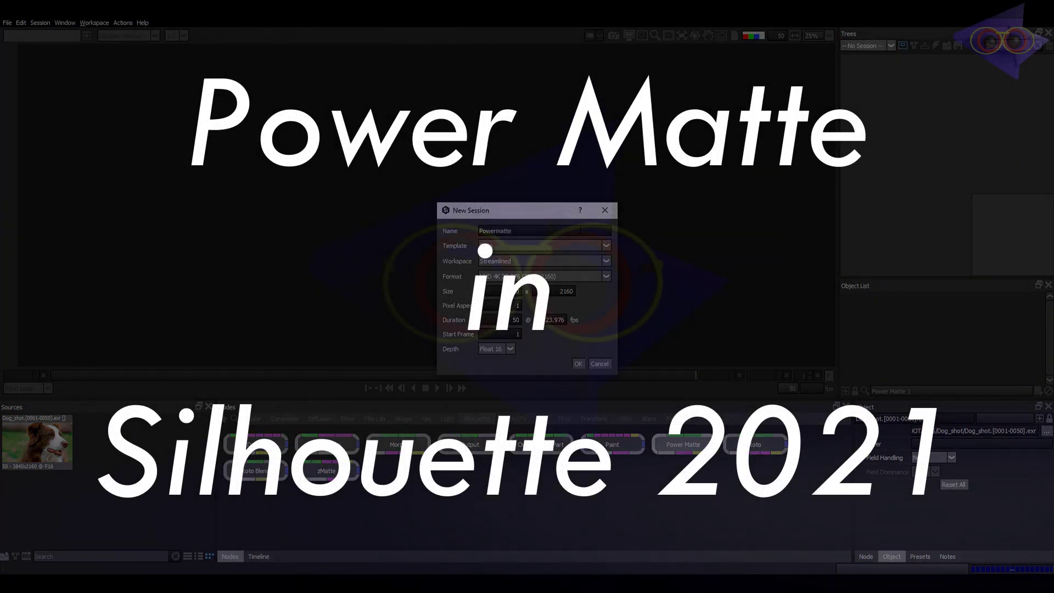
{"action": "left_click", "coordinate": [582, 365]}
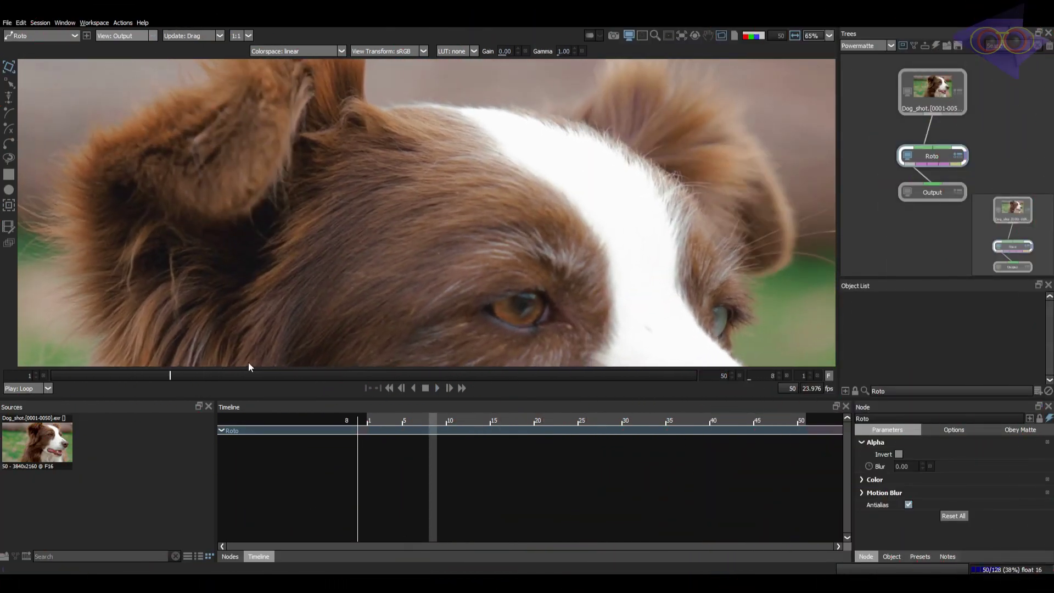
Examine the fur edges around the dog's ears, head and muzzle across the shot's frames.
{"action": "scroll", "coordinate": [584, 294], "scroll_direction": "down", "scroll_amount": 5}
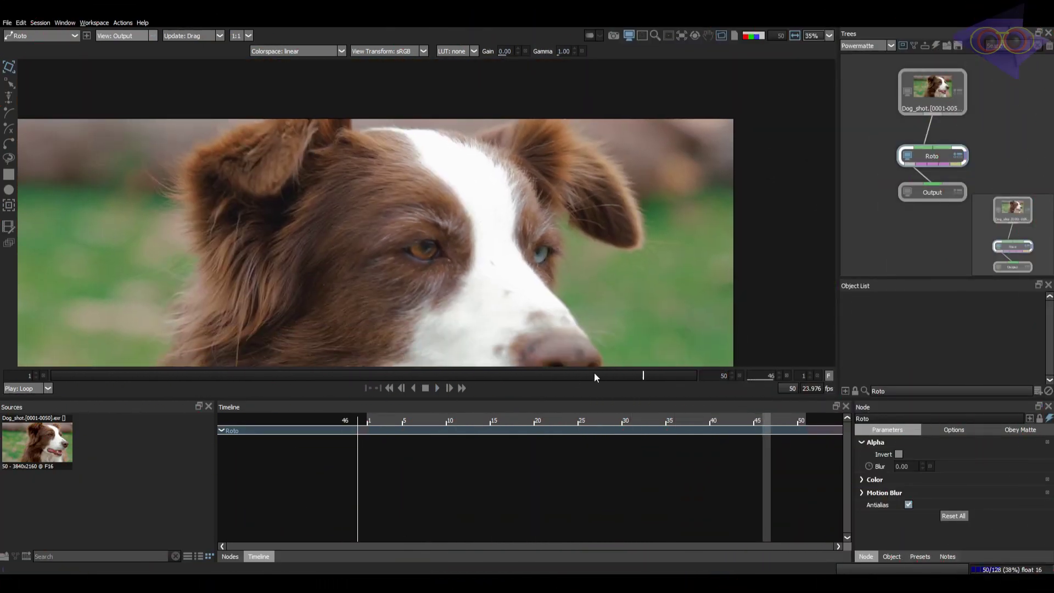
{"action": "left_click_drag", "start_coordinate": [595, 374], "coordinate": [696, 376]}
{"action": "scroll", "coordinate": [609, 165], "scroll_direction": "up", "scroll_amount": 6}
{"action": "left_click_drag", "start_coordinate": [182, 214], "coordinate": [604, 249]}
{"action": "left_click_drag", "start_coordinate": [299, 249], "coordinate": [319, 176]}
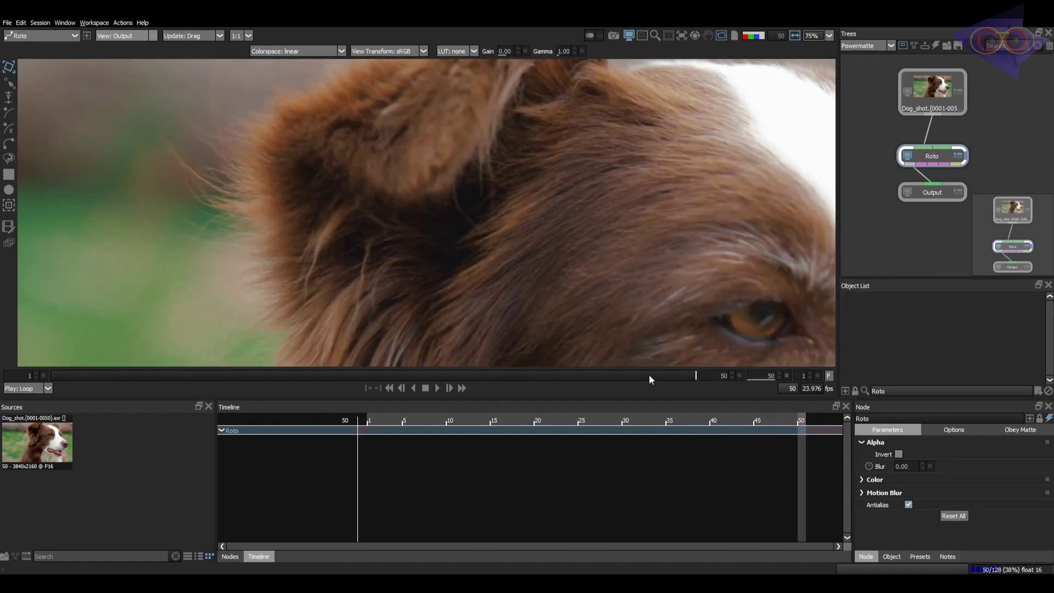
{"action": "scroll", "coordinate": [470, 249], "scroll_direction": "down", "scroll_amount": 4}
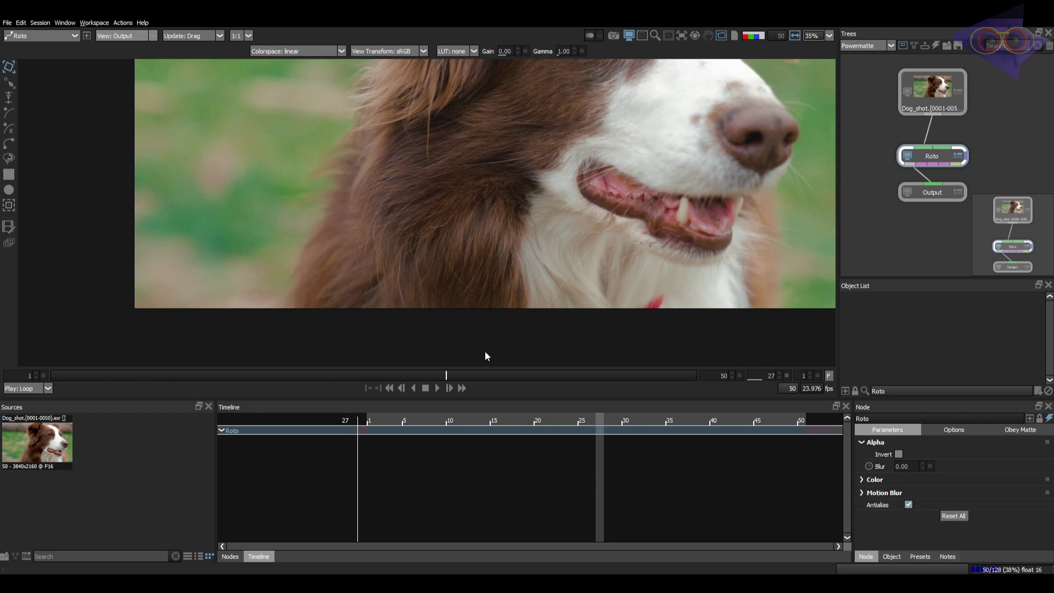
{"action": "left_click_drag", "start_coordinate": [486, 356], "coordinate": [696, 368]}
{"action": "left_click_drag", "start_coordinate": [752, 171], "coordinate": [620, 262]}
{"action": "left_click_drag", "start_coordinate": [659, 375], "coordinate": [603, 375]}
{"action": "left_click_drag", "start_coordinate": [525, 162], "coordinate": [593, 244]}
{"action": "scroll", "coordinate": [593, 244], "scroll_direction": "up", "scroll_amount": 1}
{"action": "left_click_drag", "start_coordinate": [669, 375], "coordinate": [659, 380]}
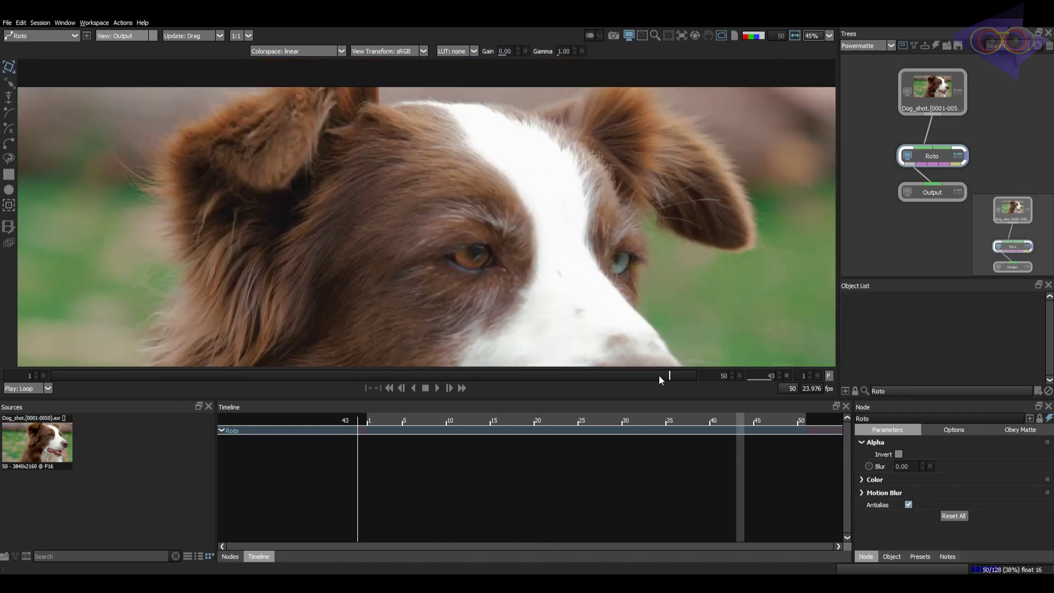
{"action": "scroll", "coordinate": [414, 250], "scroll_direction": "down", "scroll_amount": 5}
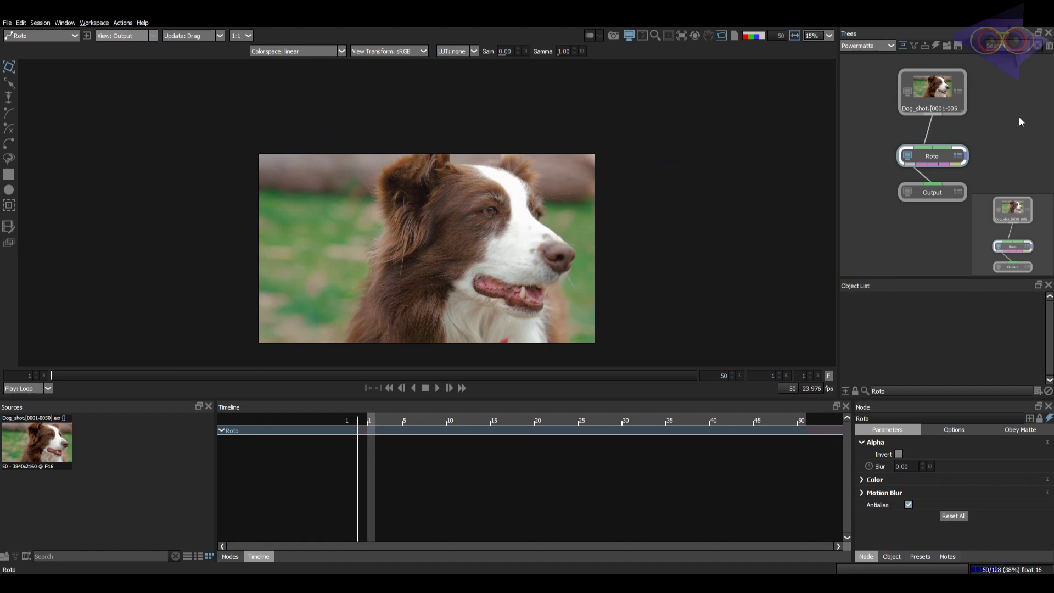
Delete the Roto and Output nodes from the tree and display the Dog_shot source node.
{"action": "left_click_drag", "start_coordinate": [1013, 128], "coordinate": [913, 199]}
{"action": "key", "text": "Delete"}
{"action": "left_click", "coordinate": [909, 92]}
{"action": "left_click", "coordinate": [956, 91]}
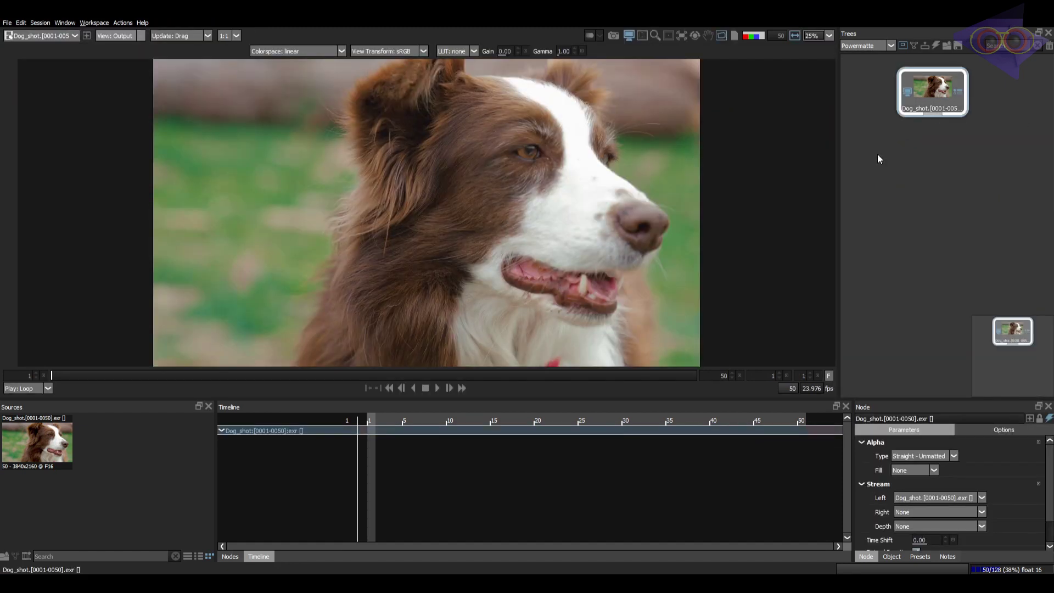
Add a Power Matte node connected to the Dog_shot source and place it below the source.
{"action": "left_click", "coordinate": [230, 557]}
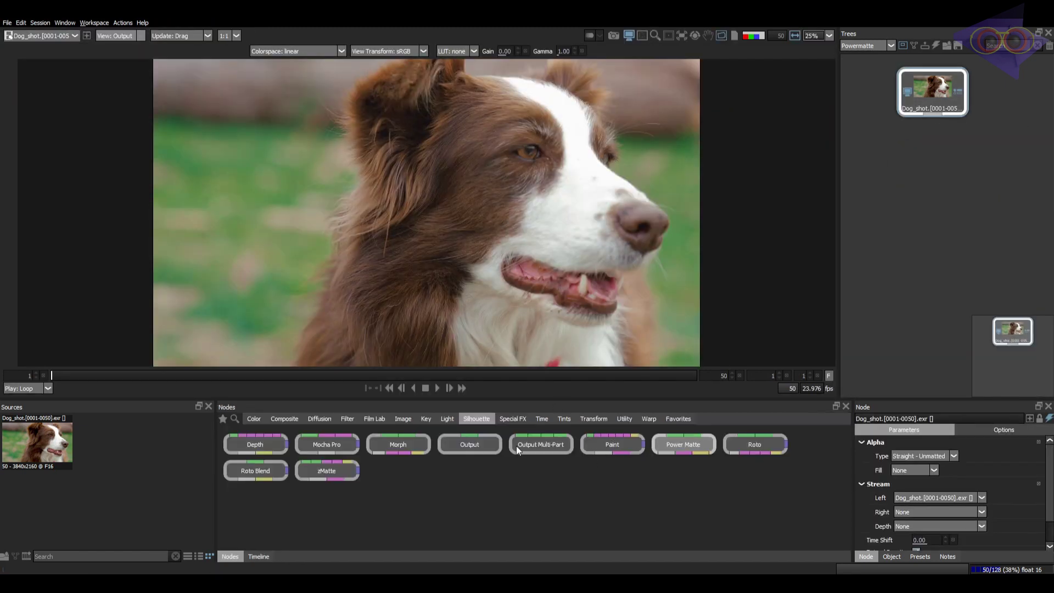
{"action": "left_click_drag", "start_coordinate": [682, 437], "coordinate": [934, 111]}
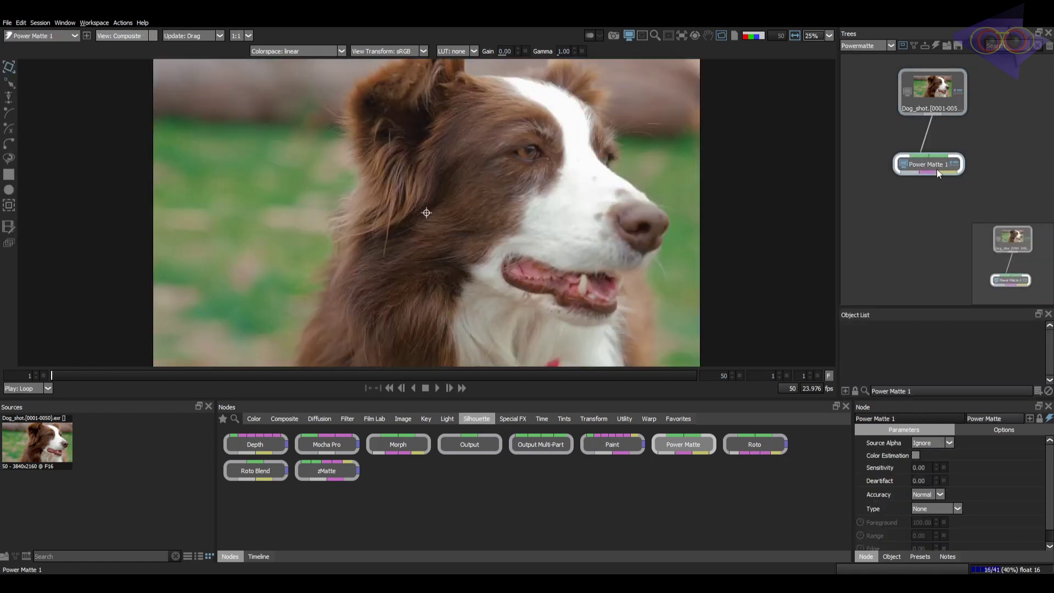
{"action": "left_click_drag", "start_coordinate": [937, 169], "coordinate": [950, 180]}
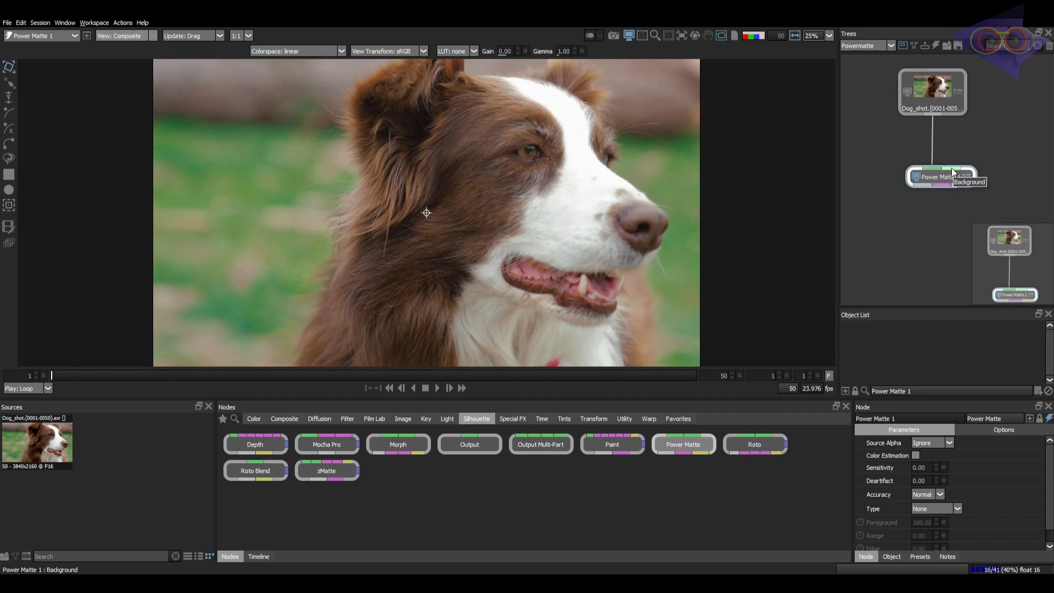
{"action": "left_click_drag", "start_coordinate": [943, 178], "coordinate": [943, 196]}
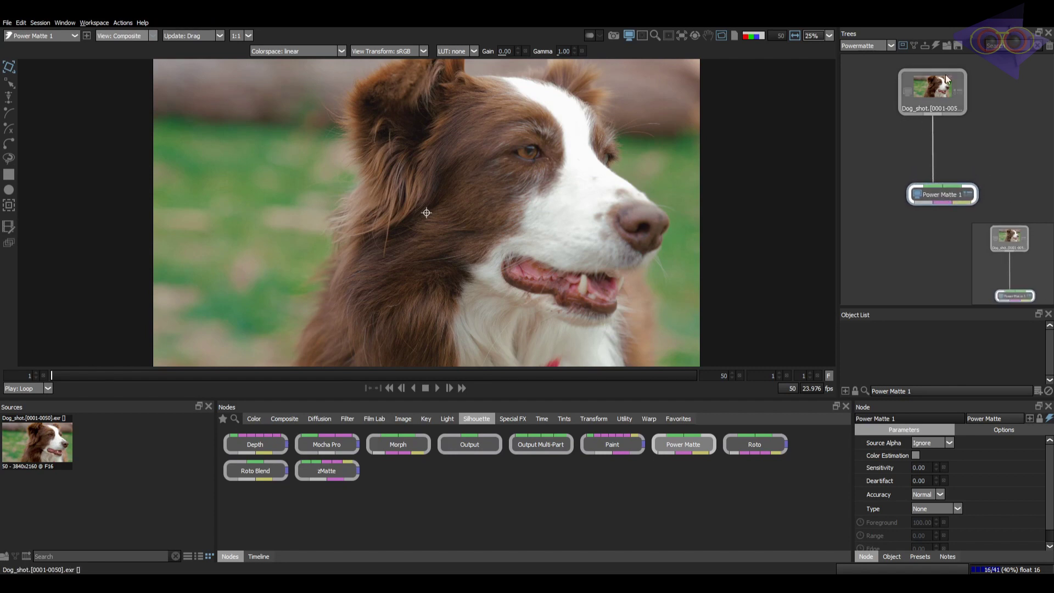
Display the Power Matte node at frame 50 and switch the viewer to its Foreground view.
{"action": "left_click", "coordinate": [907, 92]}
{"action": "left_click", "coordinate": [918, 194]}
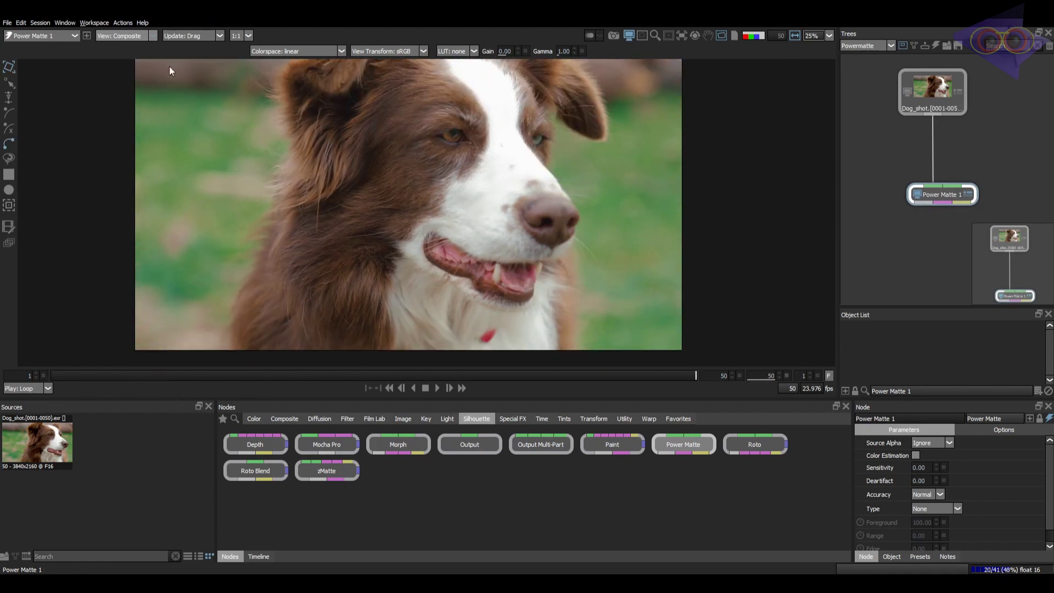
{"action": "left_click", "coordinate": [137, 62]}
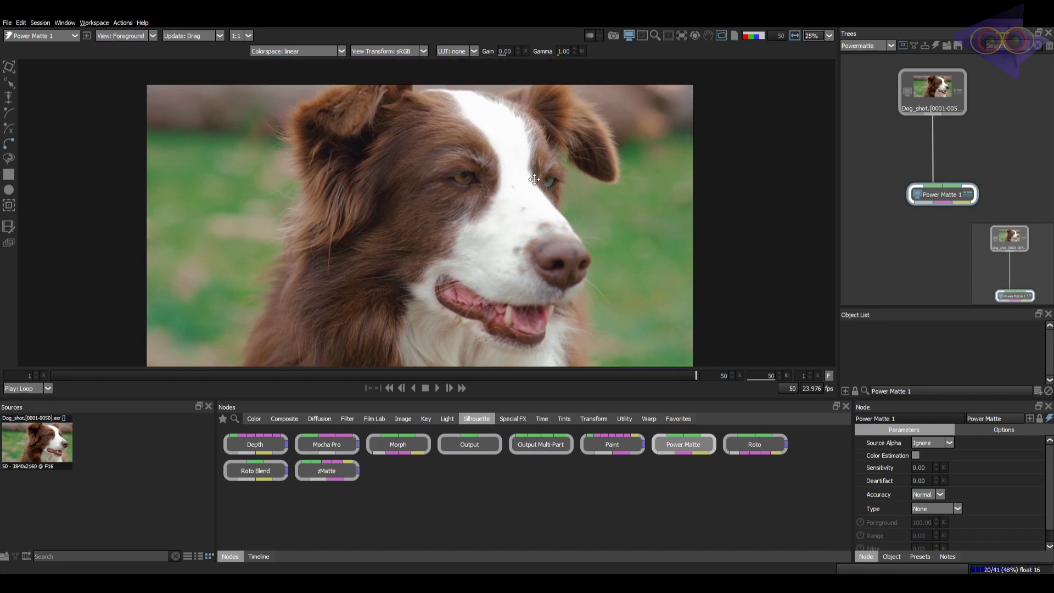
Draw six overlapping Bezier shapes just inside the dog's fur edge, covering its ears, head, muzzle and body.
{"action": "scroll", "coordinate": [534, 180], "scroll_direction": "up", "scroll_amount": 5}
{"action": "left_click", "coordinate": [332, 179]}
{"action": "left_click", "coordinate": [378, 144]}
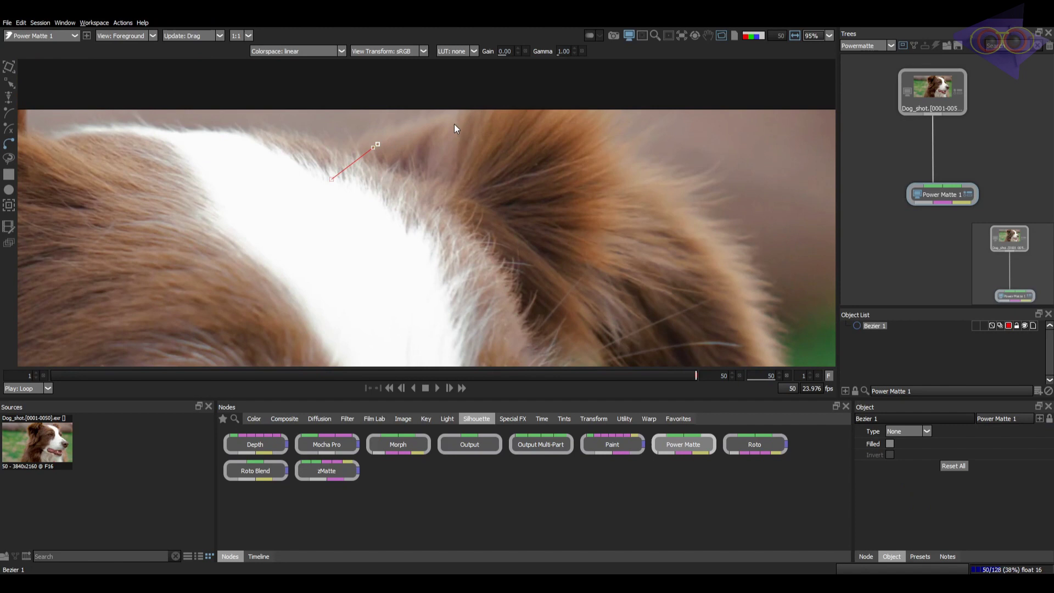
{"action": "left_click", "coordinate": [458, 117]}
{"action": "left_click", "coordinate": [637, 182]}
{"action": "left_click", "coordinate": [682, 233]}
{"action": "left_click_drag", "start_coordinate": [735, 290], "coordinate": [663, 158]}
{"action": "left_click", "coordinate": [663, 156]}
{"action": "left_click", "coordinate": [684, 229]}
{"action": "left_click", "coordinate": [700, 290]}
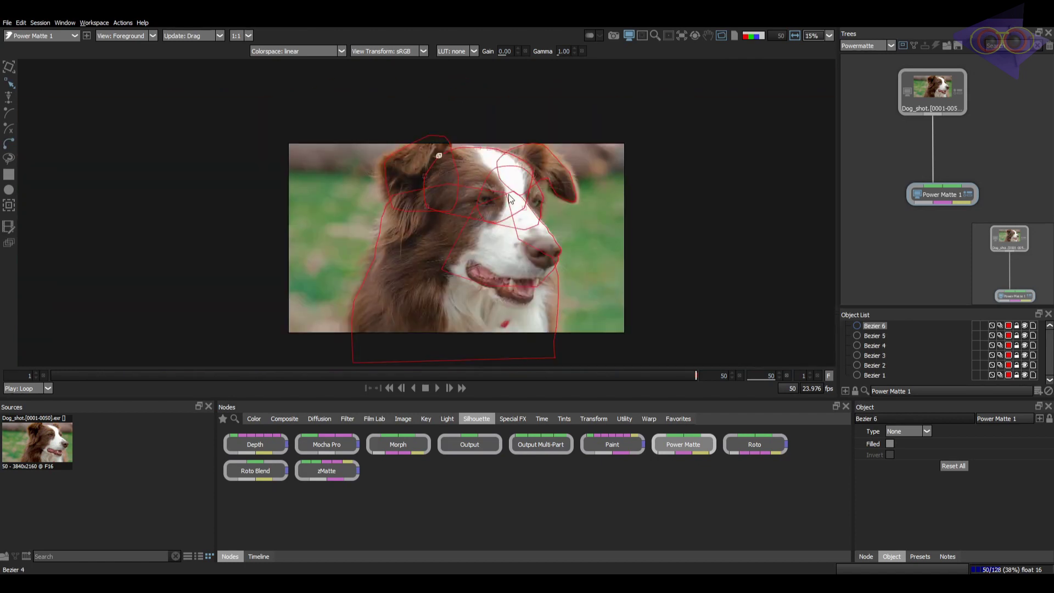
{"action": "key", "text": "o"}
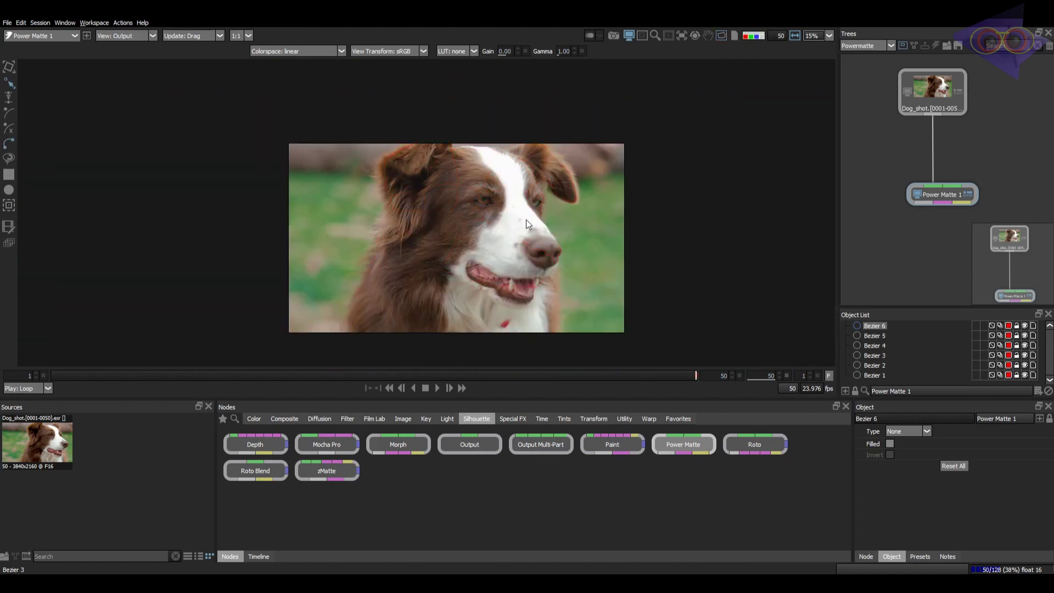
{"action": "key", "text": "o"}
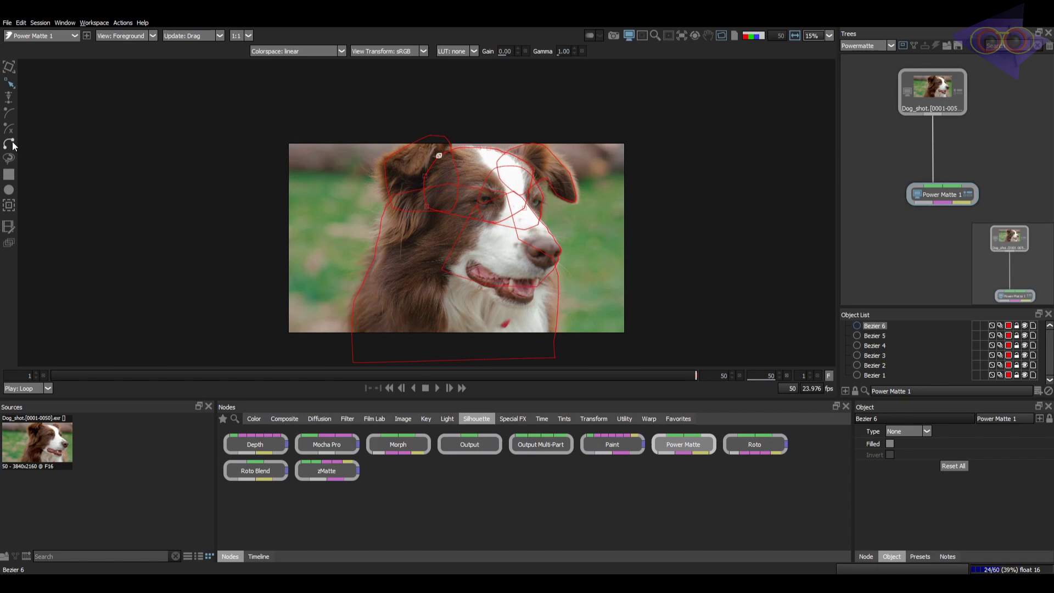
Enlarge the object list area and add a layer named "FG shapes".
{"action": "left_click_drag", "start_coordinate": [914, 309], "coordinate": [897, 209]}
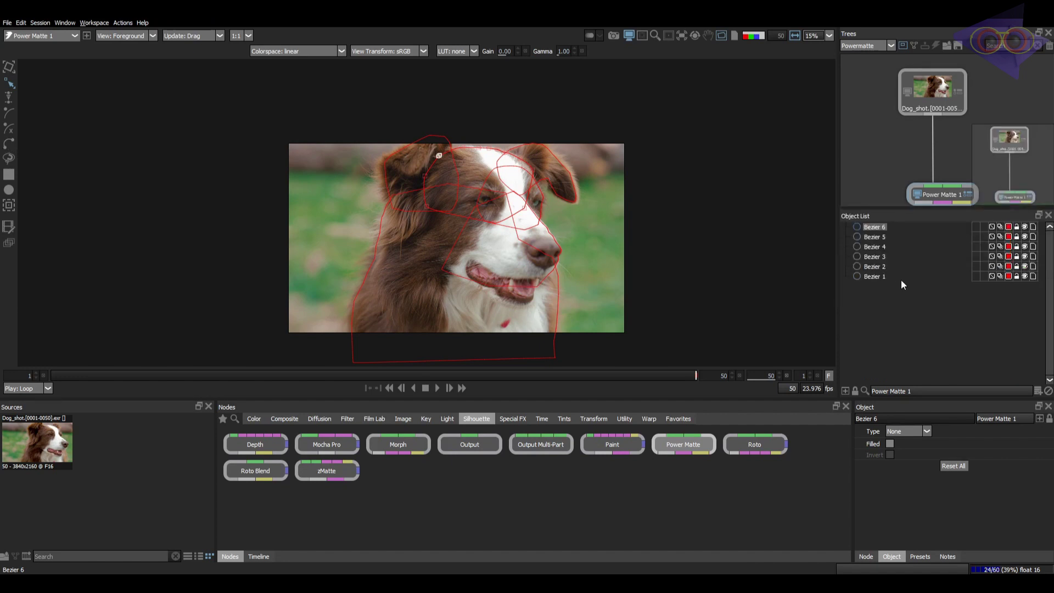
{"action": "left_click", "coordinate": [1038, 392]}
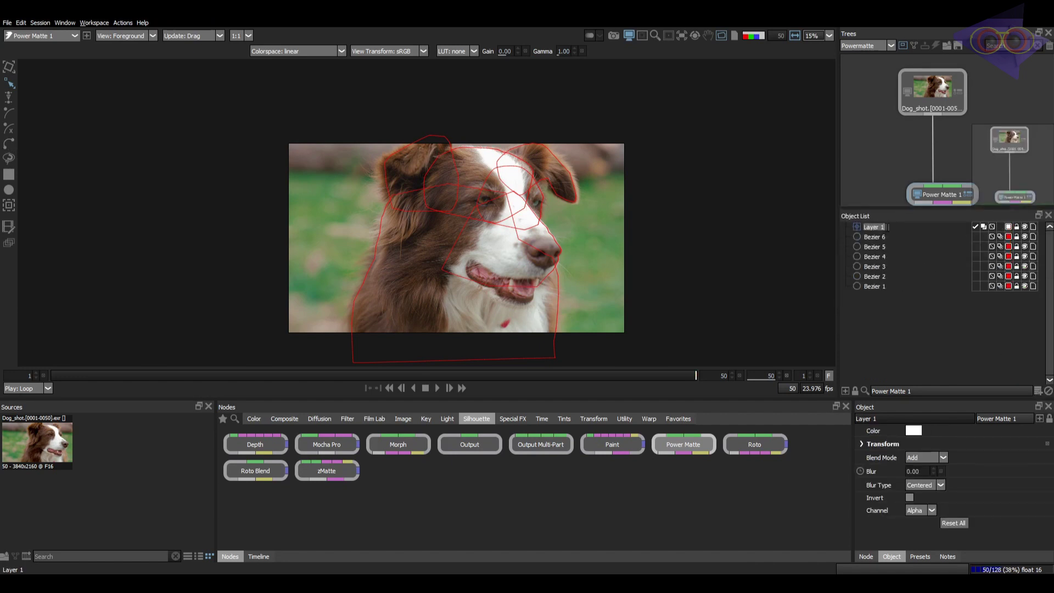
{"action": "type", "text": "FG s"}
{"action": "key", "text": "BackSpace"}
{"action": "left_click", "coordinate": [888, 325]}
Move the shapes Bezier 1 through Bezier 6 into the FG shapes layer.
{"action": "left_click", "coordinate": [876, 287]}
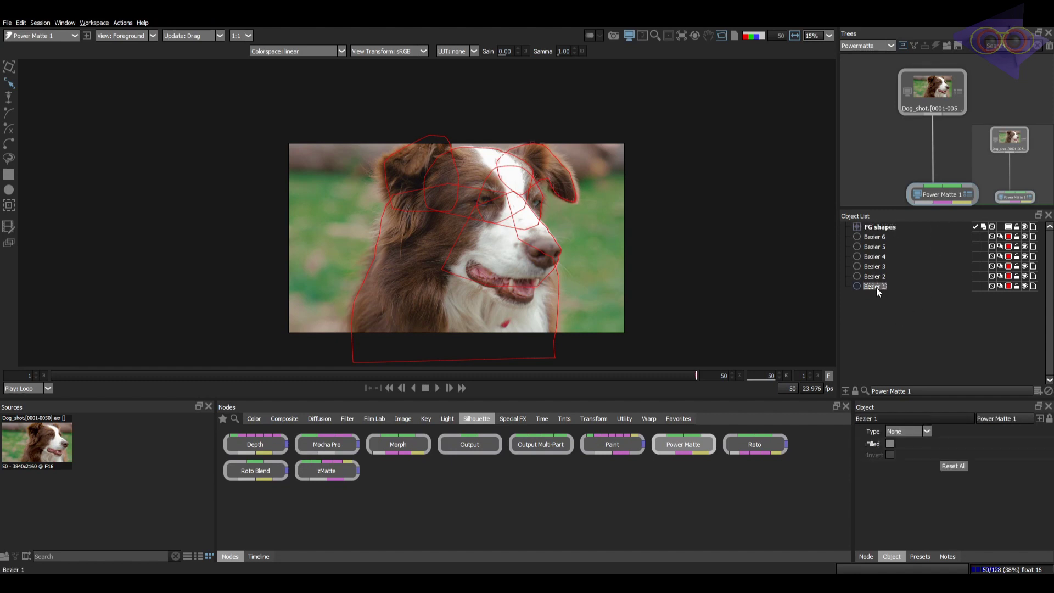
{"action": "left_click", "coordinate": [878, 237], "text": "shift"}
{"action": "left_click_drag", "start_coordinate": [870, 287], "coordinate": [903, 228]}
{"action": "left_click", "coordinate": [893, 314]}
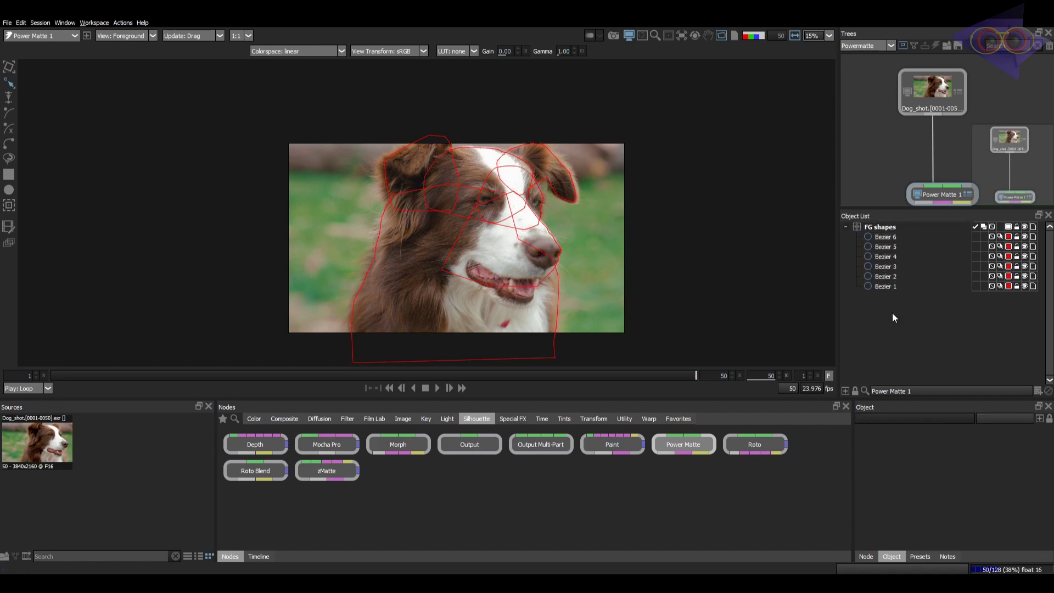
Rename the shape Bezier 6 as "FG shapes", matching its layer's name.
{"action": "left_click", "coordinate": [892, 239]}
{"action": "left_click", "coordinate": [885, 227]}
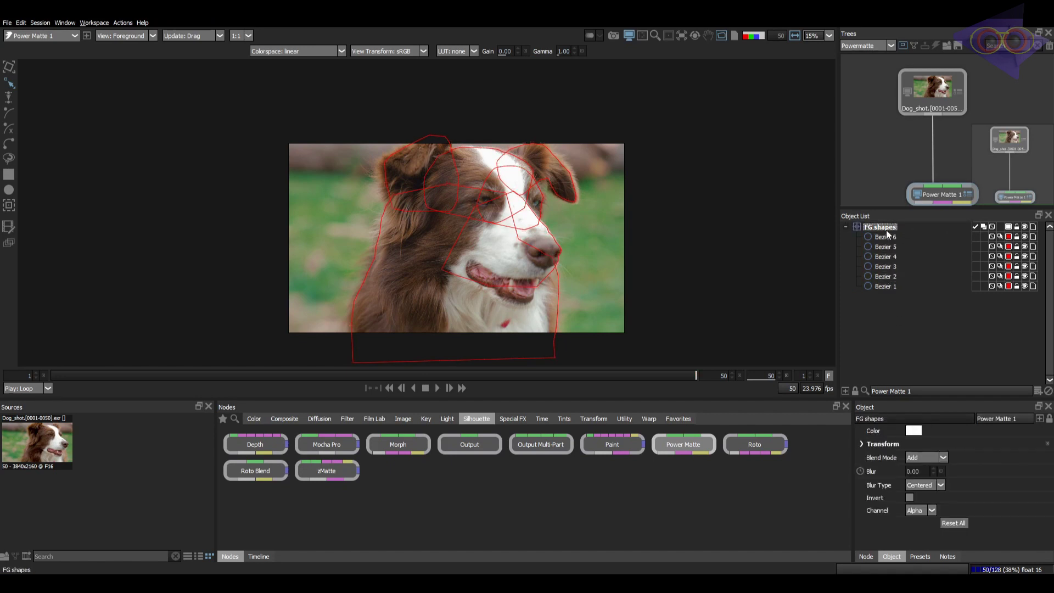
{"action": "left_click", "coordinate": [895, 237]}
{"action": "left_click", "coordinate": [895, 238]}
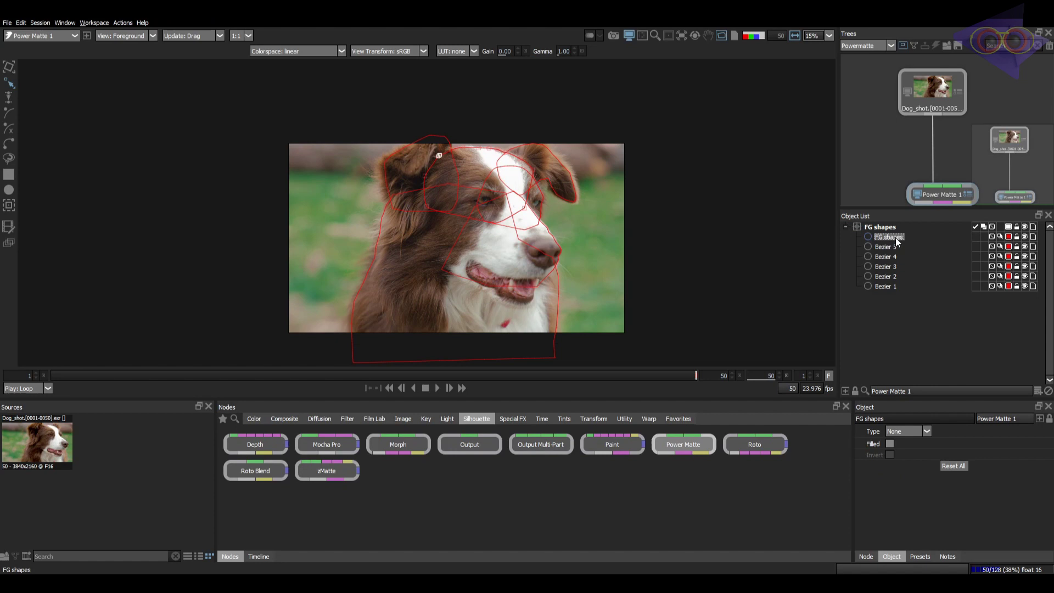
{"action": "left_click", "coordinate": [891, 247]}
{"action": "left_click", "coordinate": [892, 256]}
{"action": "left_click", "coordinate": [891, 300]}
{"action": "key", "text": "ctrl+z"}
Batch-rename all six shapes in the layer sequentially as FG shapes001 to FG shapes006.
{"action": "left_click", "coordinate": [898, 239]}
{"action": "left_click", "coordinate": [895, 284], "text": "shift"}
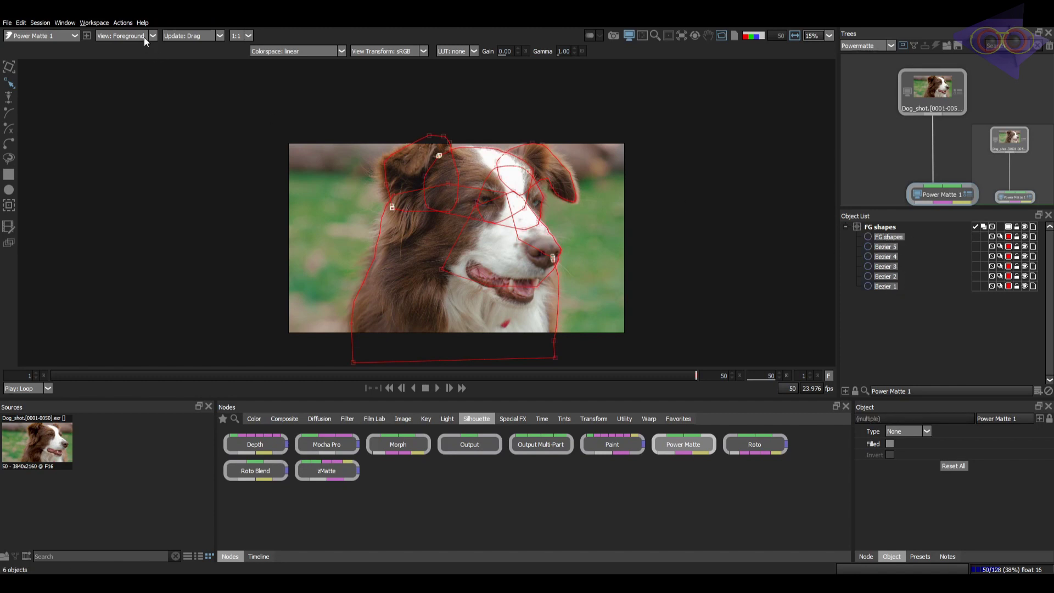
{"action": "left_click", "coordinate": [123, 23]}
{"action": "mouse_move", "coordinate": [134, 33]}
{"action": "left_click", "coordinate": [195, 34]}
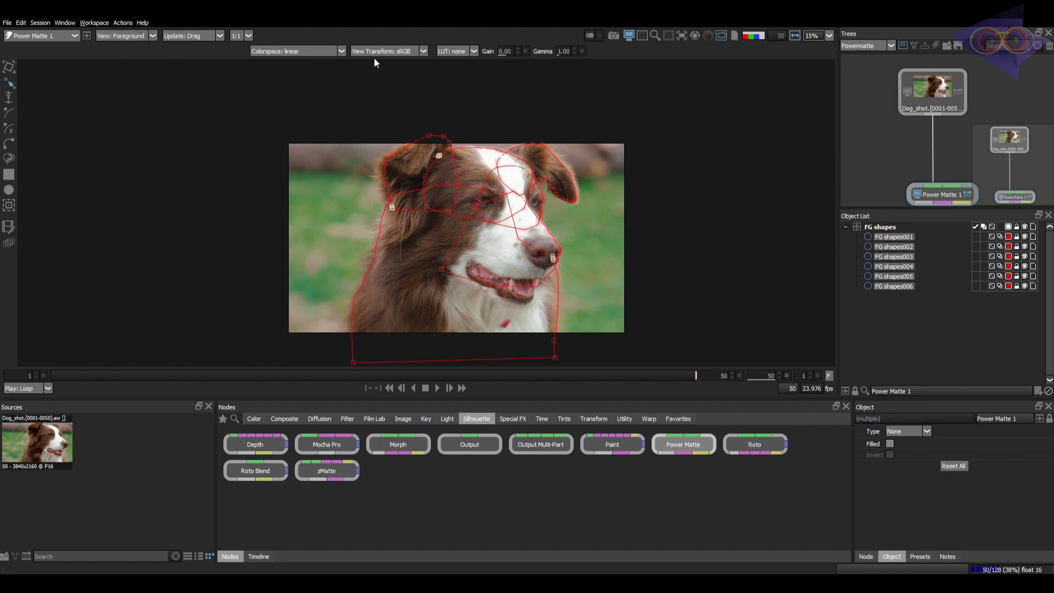
{"action": "left_click", "coordinate": [898, 351]}
Set the type of all six FG shapes to Foreground and make them filled.
{"action": "left_click", "coordinate": [891, 238]}
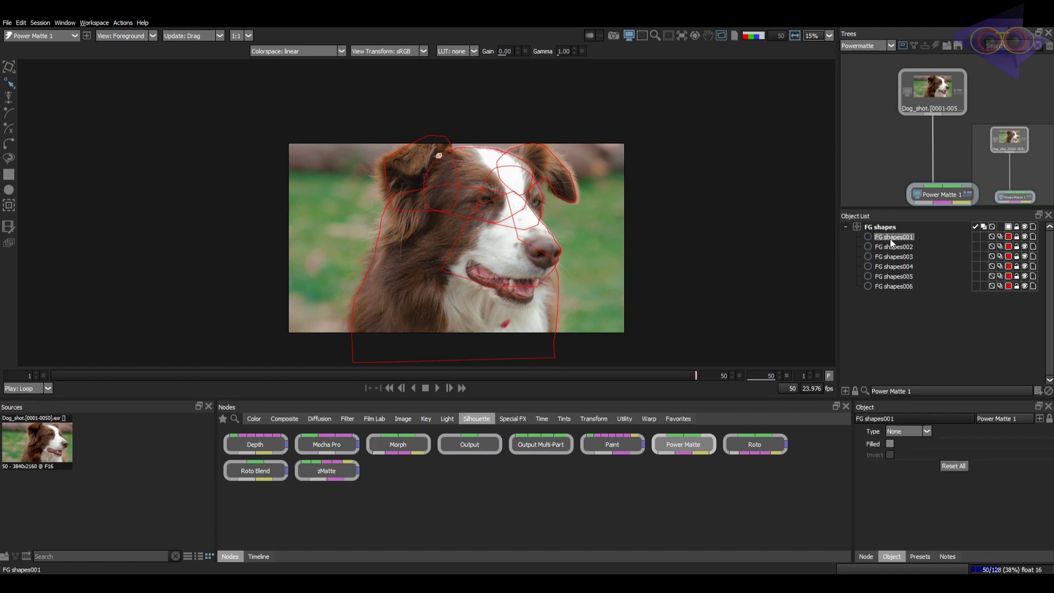
{"action": "left_click", "coordinate": [892, 287], "text": "shift"}
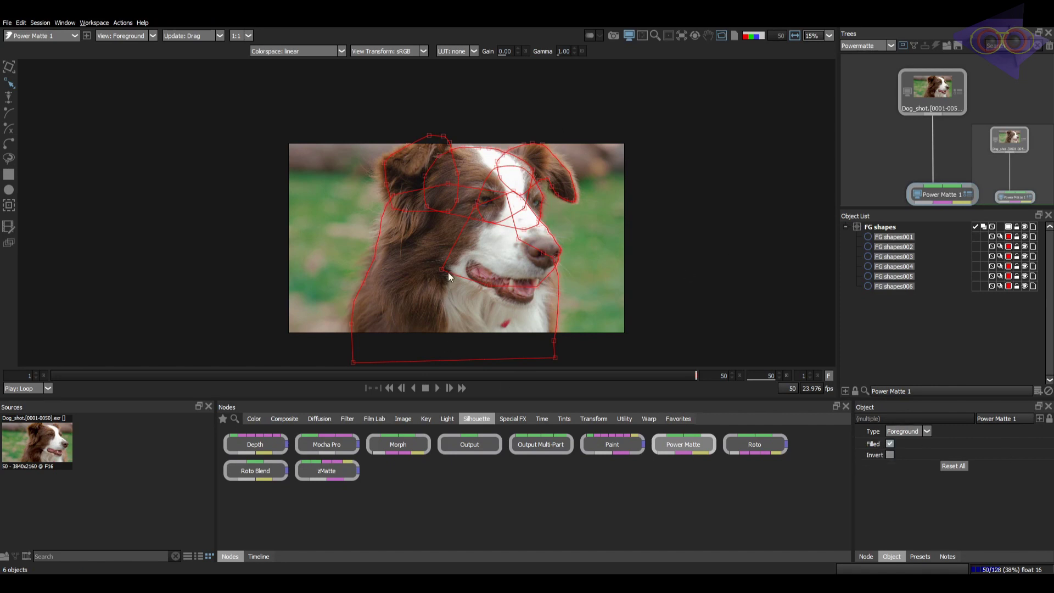
Add a second layer and start a Bezier shape outside the fur, from below the frame up along the dog's back and neck.
{"action": "left_click", "coordinate": [9, 143]}
{"action": "left_click", "coordinate": [1038, 390]}
{"action": "scroll", "coordinate": [328, 342], "scroll_direction": "up", "scroll_amount": 3}
{"action": "left_click", "coordinate": [338, 354]}
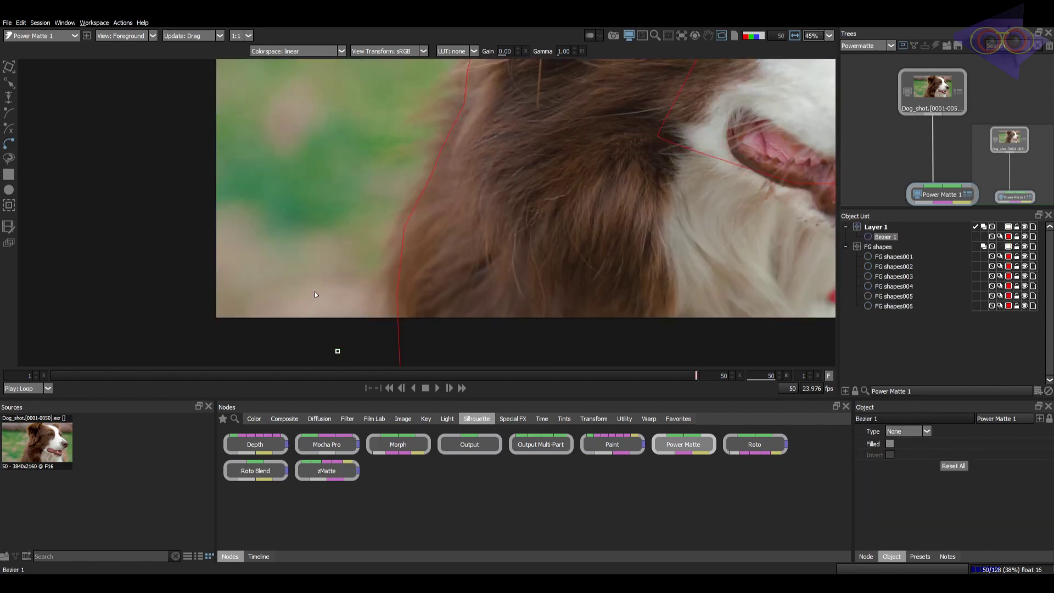
{"action": "left_click", "coordinate": [315, 291]}
{"action": "left_click", "coordinate": [344, 167]}
{"action": "left_click", "coordinate": [390, 80]}
{"action": "scroll", "coordinate": [407, 73], "scroll_direction": "up", "scroll_amount": 1}
{"action": "left_click_drag", "start_coordinate": [407, 73], "coordinate": [422, 350]}
{"action": "left_click", "coordinate": [431, 287]}
{"action": "left_click", "coordinate": [378, 278]}
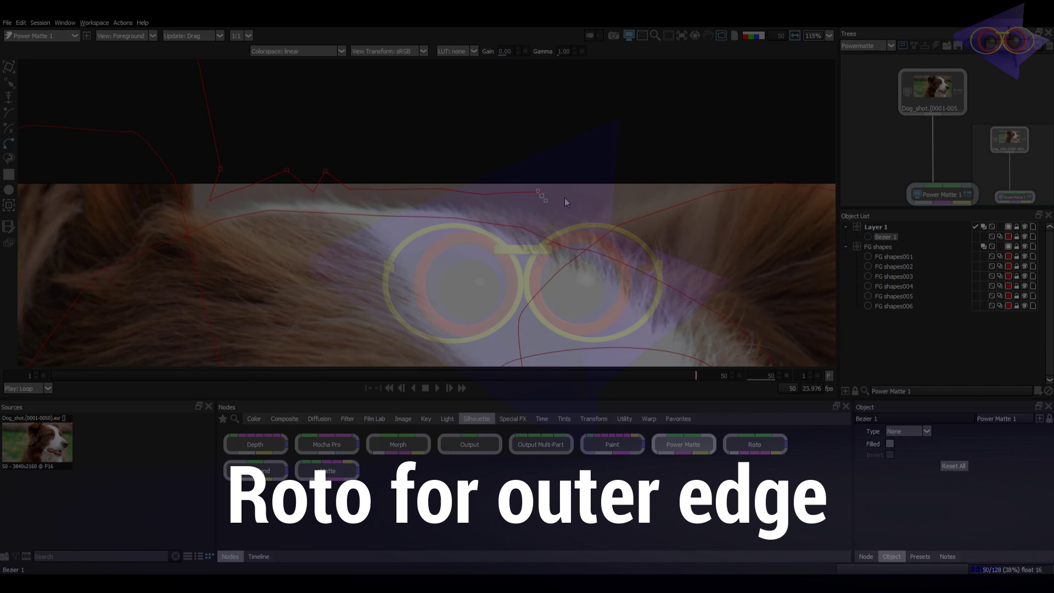
Continue the outer Bezier outline over the head and around the outside of the ear on the nose side.
{"action": "scroll", "coordinate": [614, 186], "scroll_direction": "down", "scroll_amount": 6}
{"action": "scroll", "coordinate": [639, 164], "scroll_direction": "up", "scroll_amount": 6}
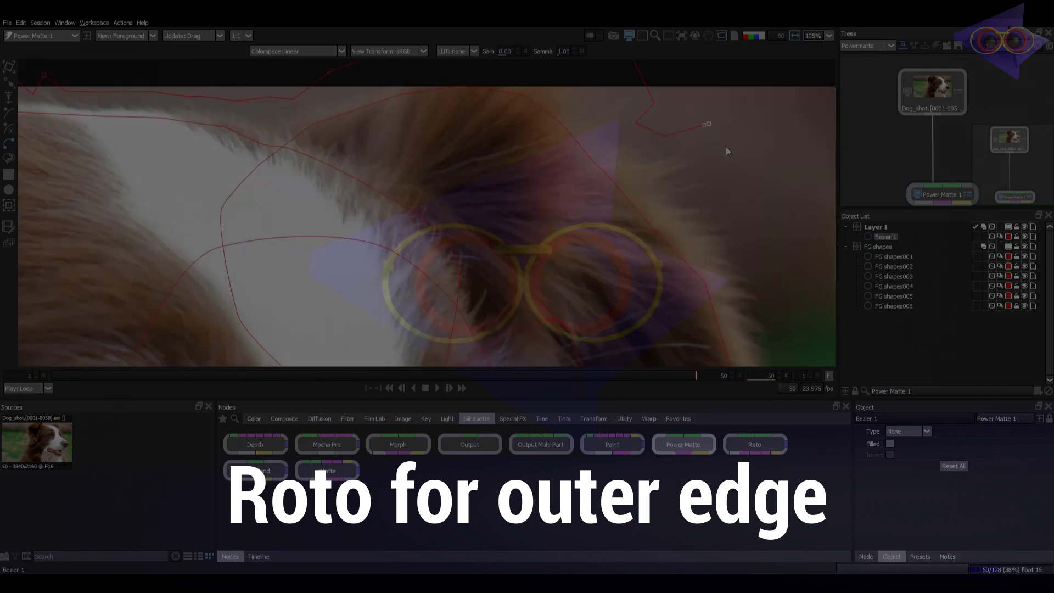
{"action": "left_click", "coordinate": [712, 164]}
{"action": "left_click_drag", "start_coordinate": [716, 220], "coordinate": [670, 83]}
{"action": "left_click", "coordinate": [769, 193]}
{"action": "left_click", "coordinate": [733, 261]}
Continue the outer Bezier outline down past the face and around the whiskers beside the nose.
{"action": "left_click", "coordinate": [459, 190]}
{"action": "left_click", "coordinate": [472, 306]}
{"action": "left_click_drag", "start_coordinate": [501, 343], "coordinate": [455, 206]}
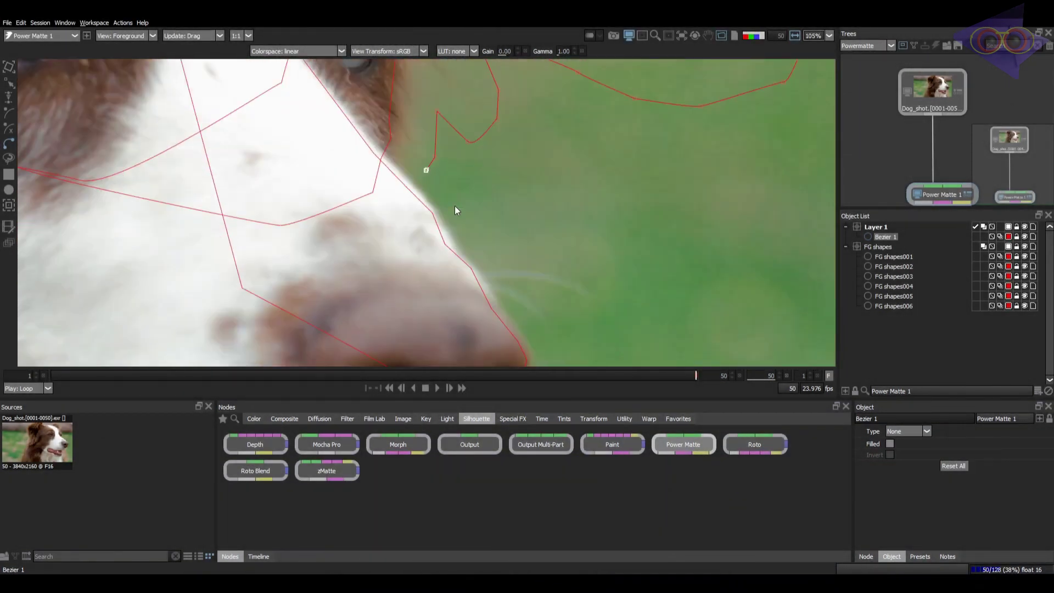
{"action": "left_click", "coordinate": [586, 333]}
{"action": "left_click_drag", "start_coordinate": [552, 299], "coordinate": [505, 161]}
Continue the outer Bezier outline from the muzzle down past the chin and chest to the frame's lower edge.
{"action": "left_click", "coordinate": [488, 322]}
{"action": "left_click_drag", "start_coordinate": [499, 329], "coordinate": [459, 175]}
{"action": "left_click", "coordinate": [465, 248]}
{"action": "left_click", "coordinate": [468, 318]}
{"action": "scroll", "coordinate": [439, 220], "scroll_direction": "down", "scroll_amount": 4}
{"action": "left_click", "coordinate": [429, 221]}
{"action": "left_click", "coordinate": [418, 267]}
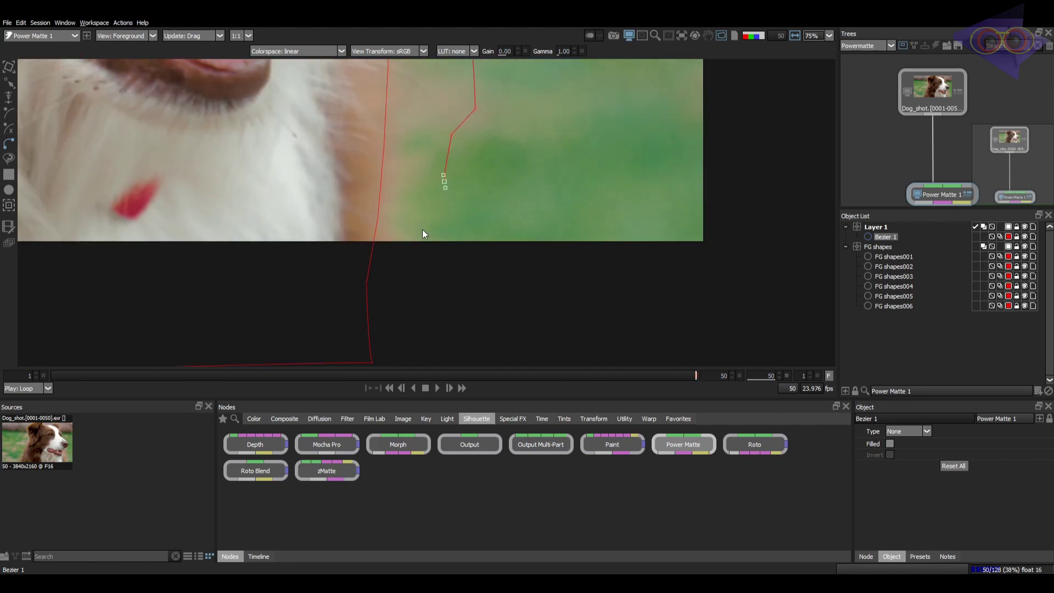
{"action": "left_click", "coordinate": [424, 263]}
Finish the outer Bezier outline by running it around the outside of the whole frame and closing it beside the dog's back.
{"action": "scroll", "coordinate": [527, 288], "scroll_direction": "down", "scroll_amount": 5}
{"action": "left_click", "coordinate": [485, 302]}
{"action": "left_click", "coordinate": [648, 298]}
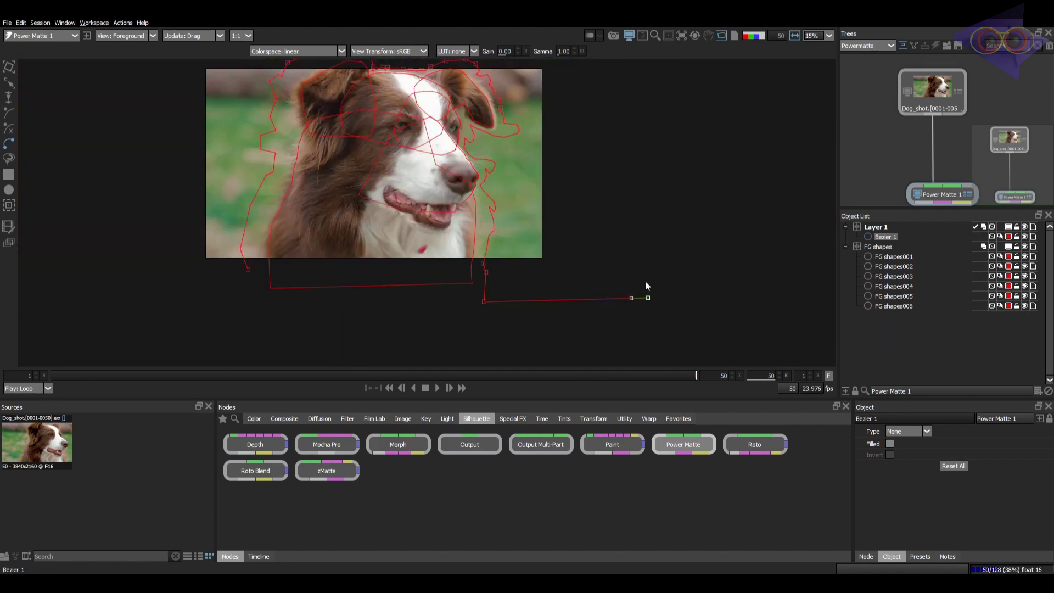
{"action": "left_click_drag", "start_coordinate": [644, 281], "coordinate": [664, 390]}
{"action": "left_click_drag", "start_coordinate": [648, 161], "coordinate": [645, 135]}
{"action": "left_click", "coordinate": [217, 117]}
{"action": "left_click_drag", "start_coordinate": [224, 256], "coordinate": [254, 192]}
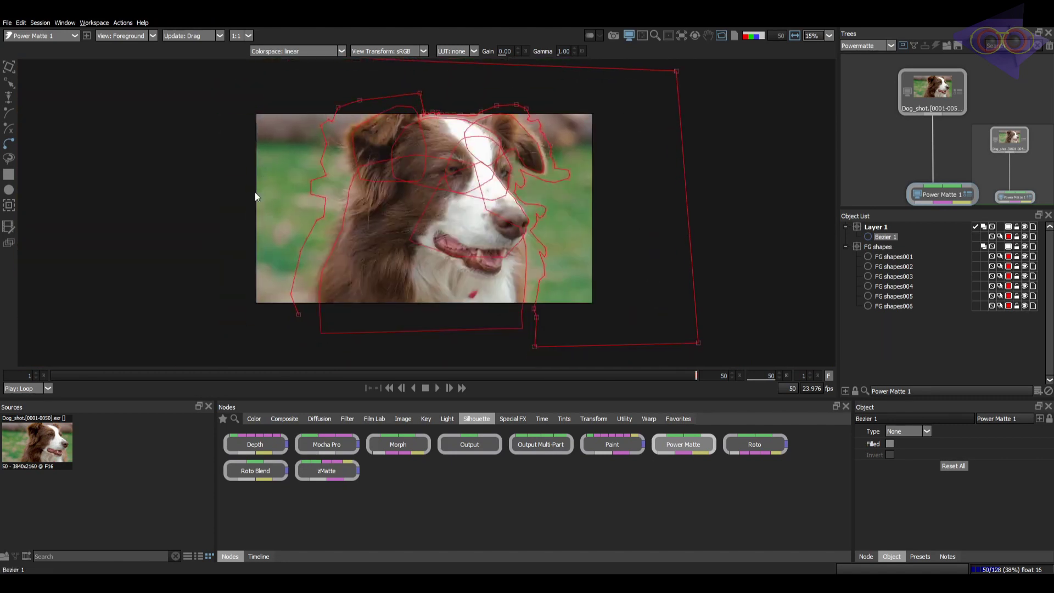
{"action": "left_click", "coordinate": [221, 323]}
{"action": "left_click", "coordinate": [676, 71]}
Nudge the two outermost corner points on the nose side of the outer Bezier inward, closer to the frame.
{"action": "left_click_drag", "start_coordinate": [666, 351], "coordinate": [665, 352]}
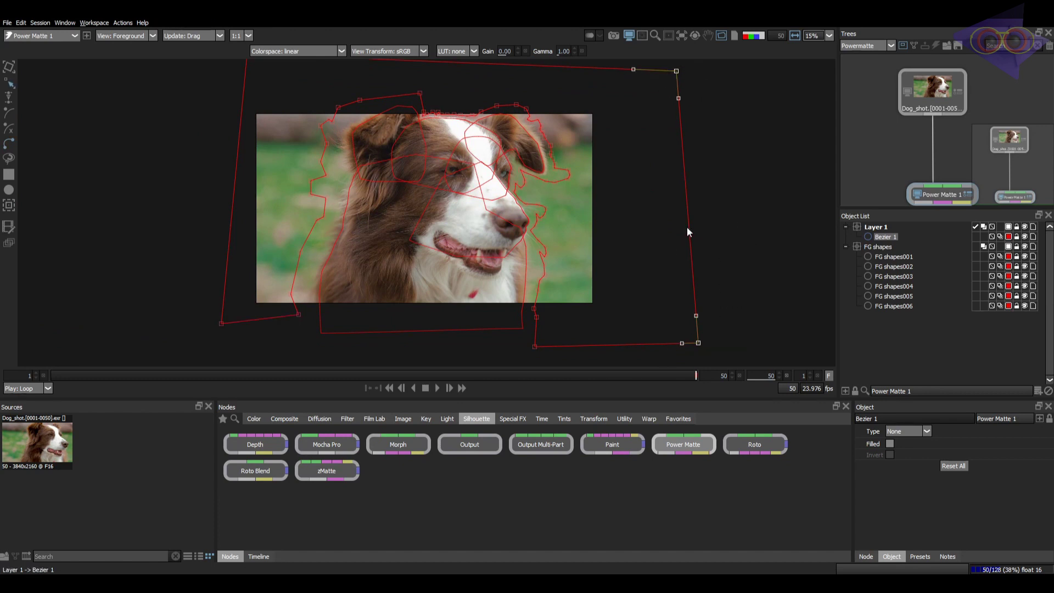
{"action": "key", "text": "shift+Left"}
{"action": "key", "text": "shift+Left"}
{"action": "key", "text": "shift+Left"}
{"action": "key", "text": "shift+Left"}
{"action": "key", "text": "shift+Left"}
{"action": "key", "text": "shift+Left"}
{"action": "key", "text": "shift+Left"}
{"action": "key", "text": "shift+Left"}
{"action": "key", "text": "shift+Left"}
{"action": "key", "text": "shift+Left"}
{"action": "key", "text": "Up"}
{"action": "key", "text": "Up"}
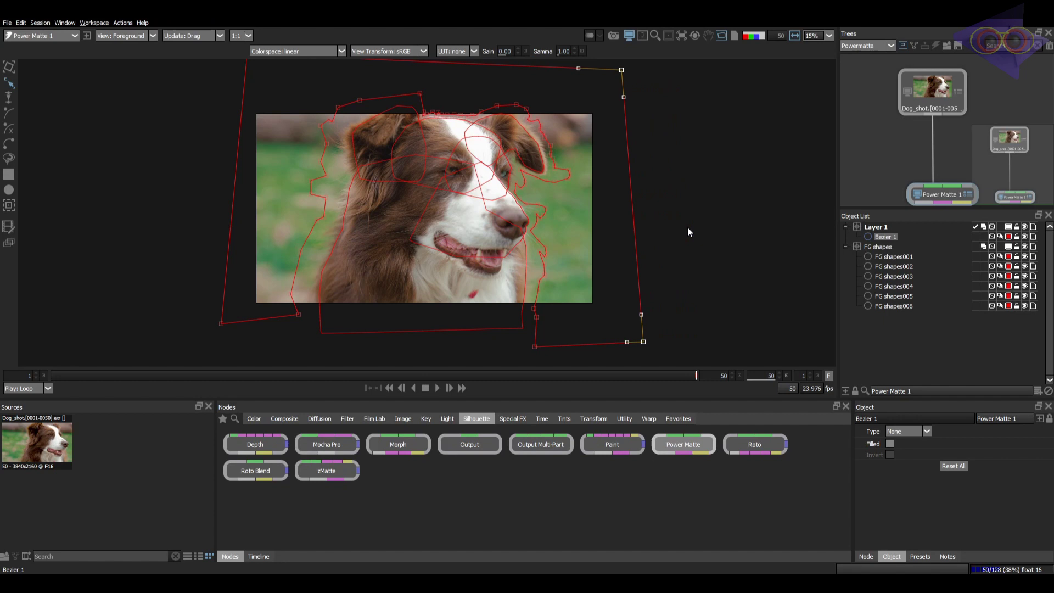
{"action": "left_click", "coordinate": [743, 309]}
Color the new layer and its Bezier shape green and rename the layer "Bg shapes".
{"action": "left_click", "coordinate": [948, 230]}
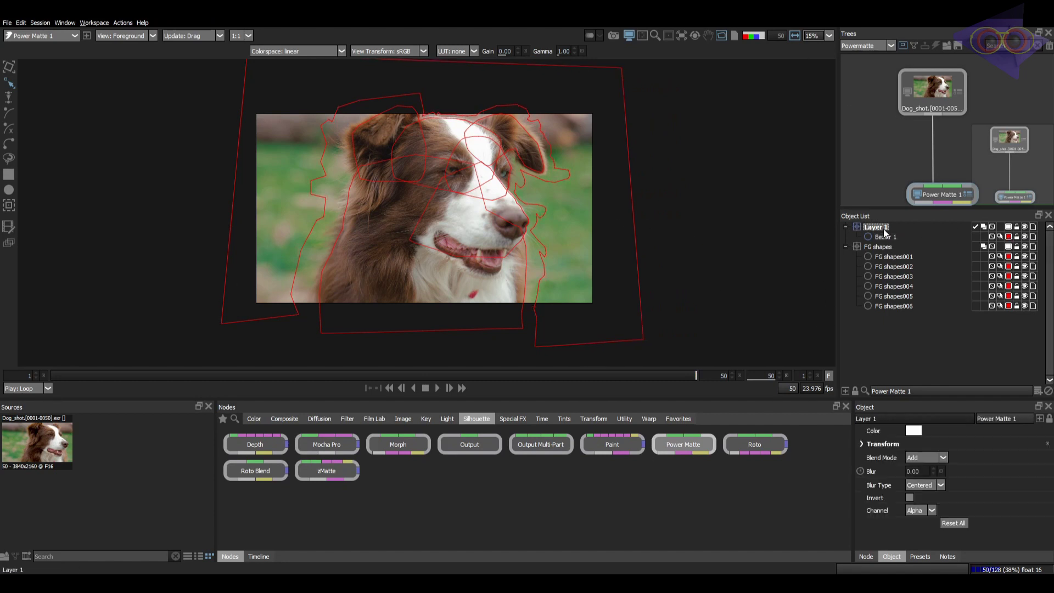
{"action": "left_click", "coordinate": [1009, 227]}
{"action": "left_click", "coordinate": [1033, 230]}
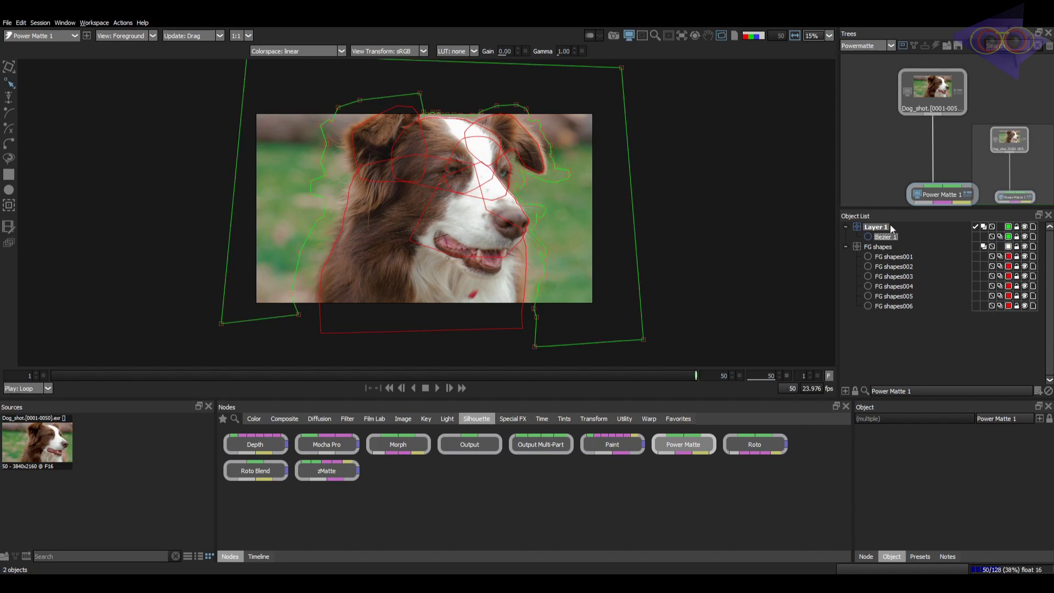
{"action": "double_click", "coordinate": [887, 228]}
{"action": "type", "text": "Bg sha"}
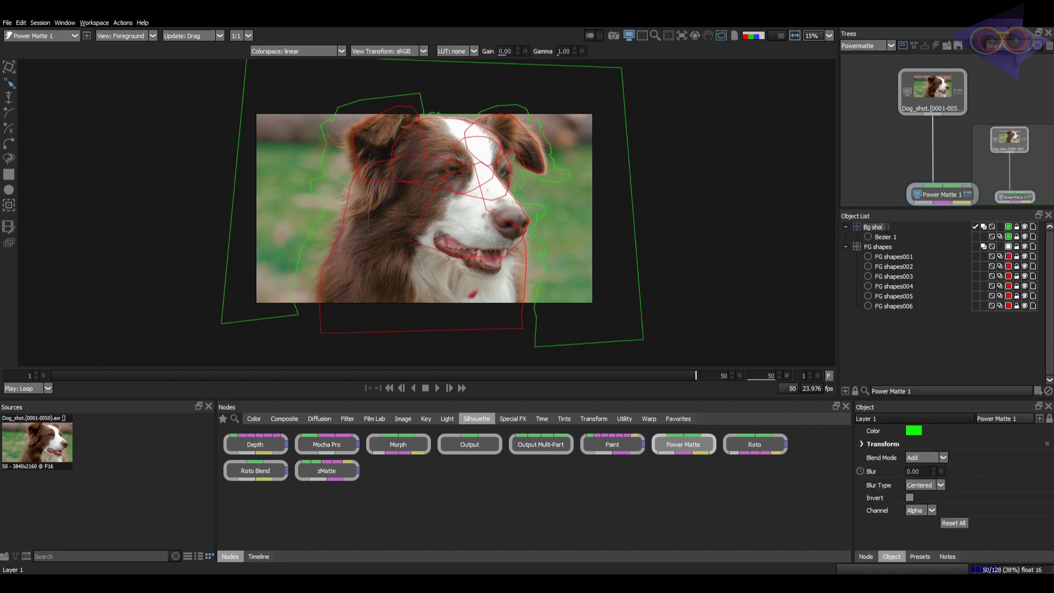
{"action": "type", "text": "pes"}
Set the type of the outer Bezier shape to Background with Filled enabled, leaving no shape selected.
{"action": "left_click", "coordinate": [888, 238]}
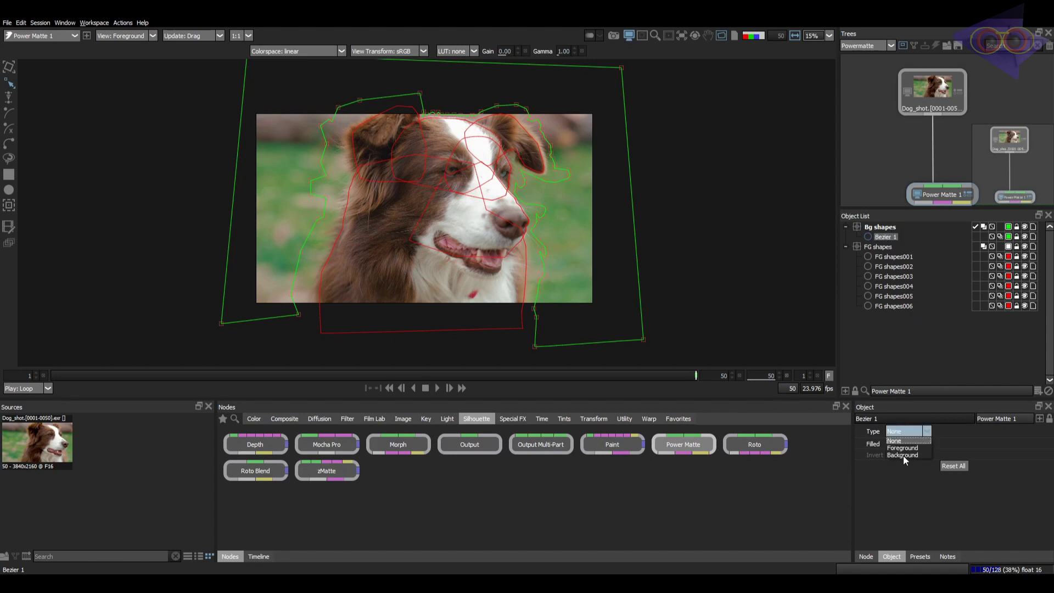
{"action": "left_click", "coordinate": [892, 445]}
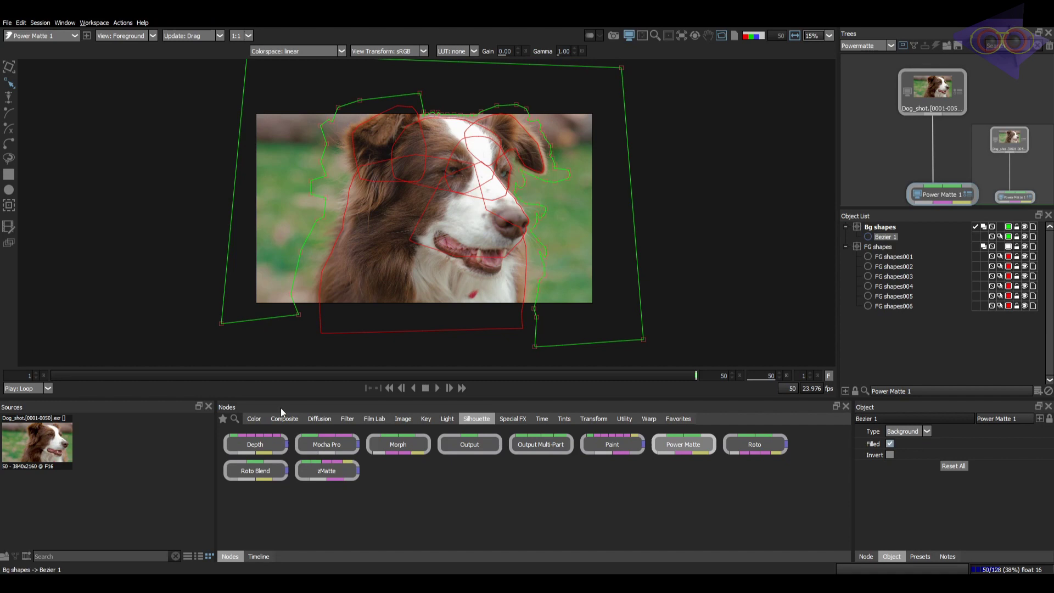
{"action": "left_click_drag", "start_coordinate": [516, 226], "coordinate": [511, 275]}
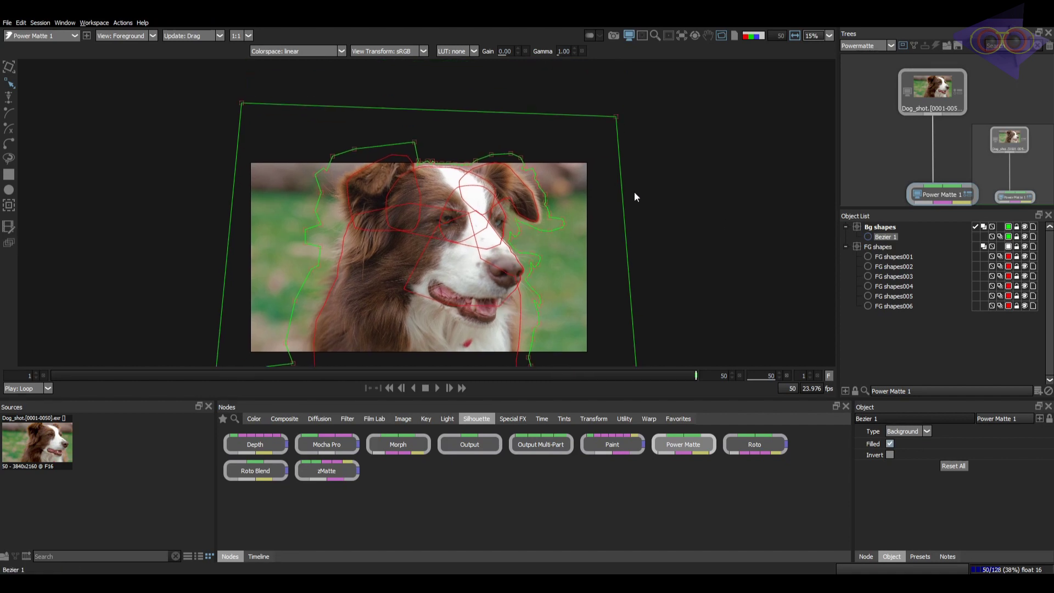
{"action": "left_click", "coordinate": [667, 176]}
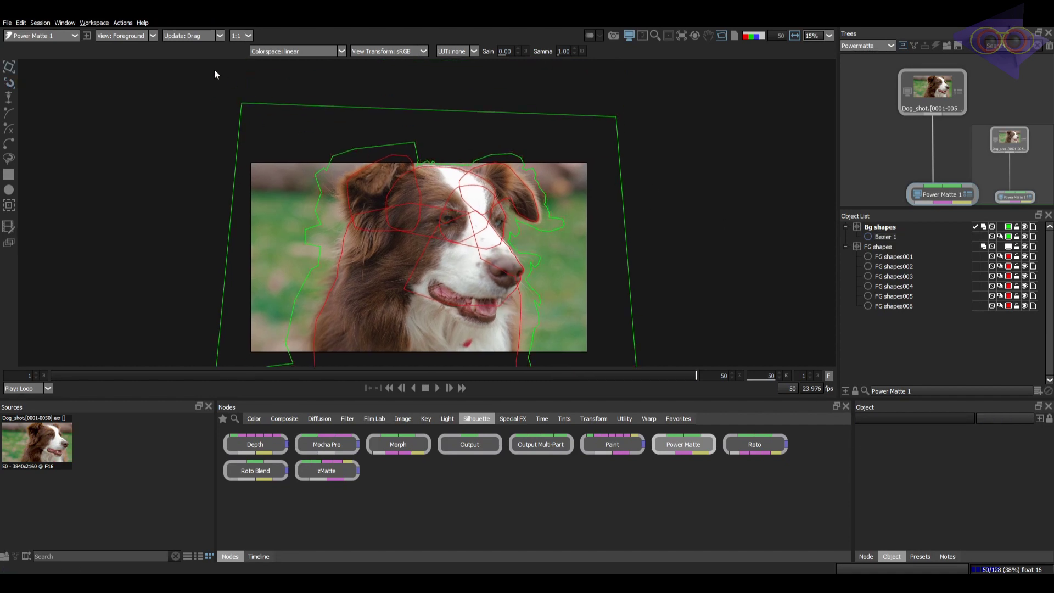
Display the trimap with the shape overlay hidden and examine the transition zone around the ear and body.
{"action": "left_click", "coordinate": [124, 36]}
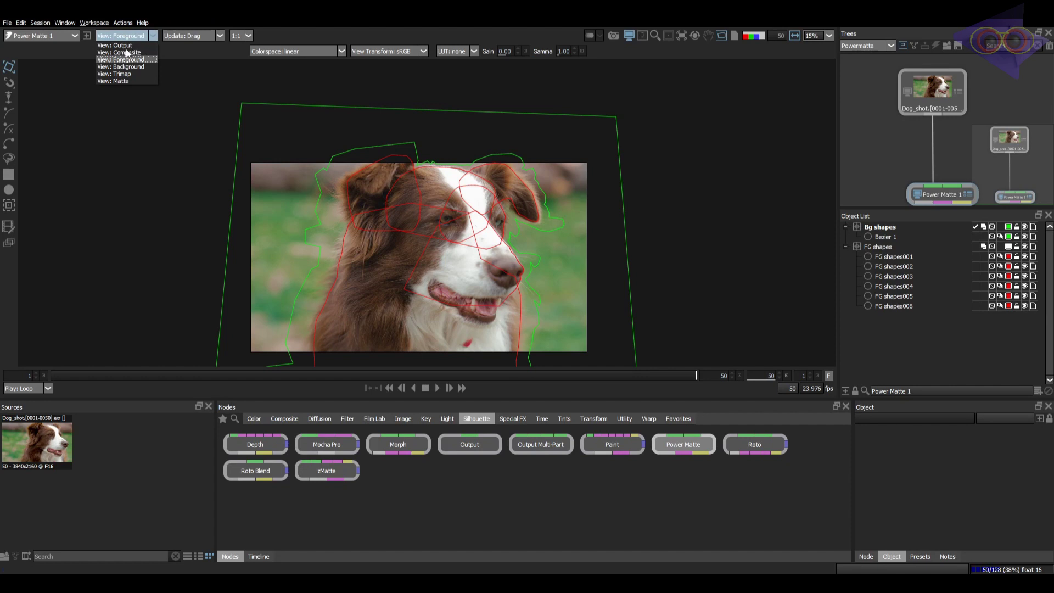
{"action": "left_click", "coordinate": [130, 74]}
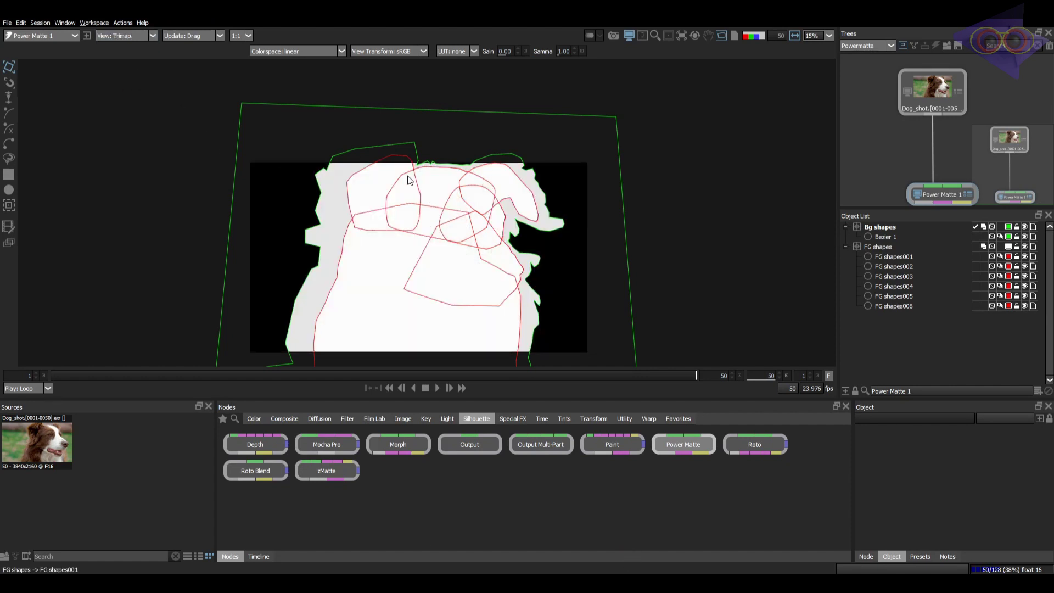
{"action": "left_click", "coordinate": [723, 36]}
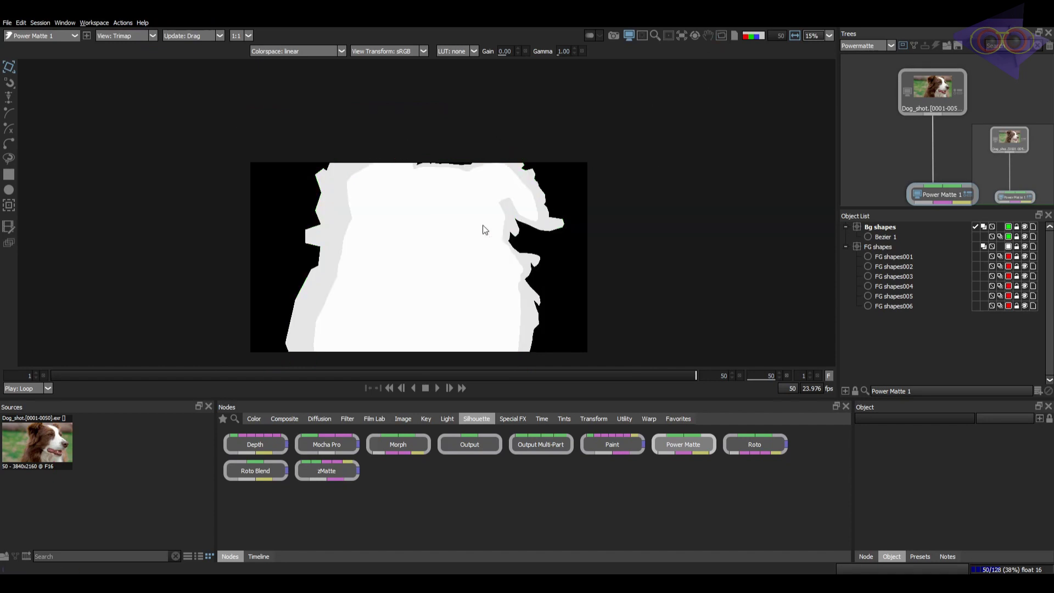
{"action": "scroll", "coordinate": [507, 218], "scroll_direction": "up", "scroll_amount": 5}
{"action": "left_click_drag", "start_coordinate": [612, 210], "coordinate": [393, 250]}
{"action": "scroll", "coordinate": [493, 155], "scroll_direction": "up", "scroll_amount": 3}
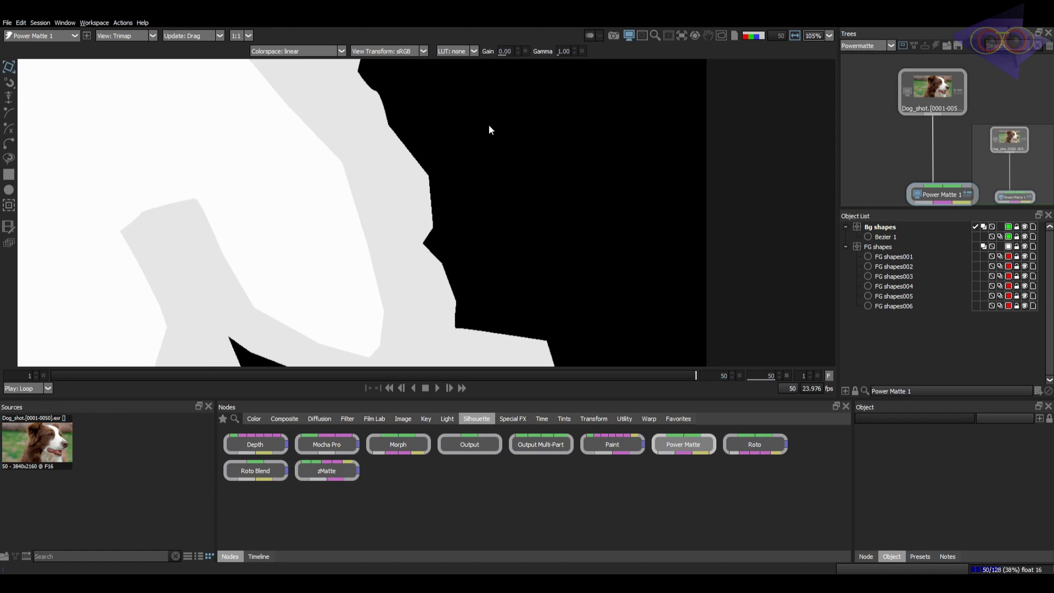
{"action": "scroll", "coordinate": [473, 235], "scroll_direction": "down", "scroll_amount": 6}
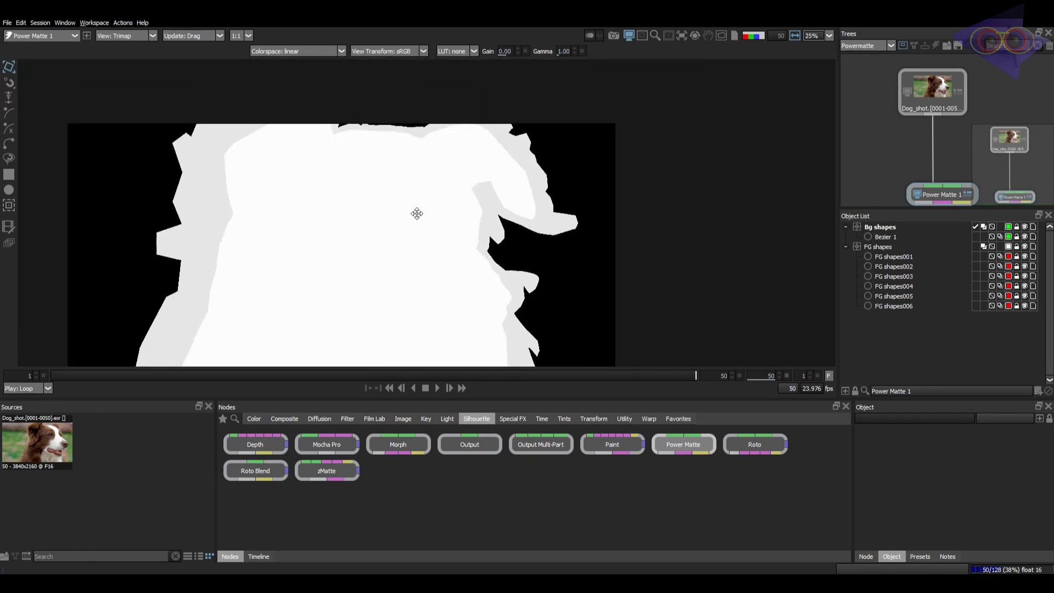
{"action": "left_click_drag", "start_coordinate": [417, 213], "coordinate": [468, 144]}
Display the matte and examine the fur detail along the back, head, ear and muzzle edges.
{"action": "left_click", "coordinate": [153, 36]}
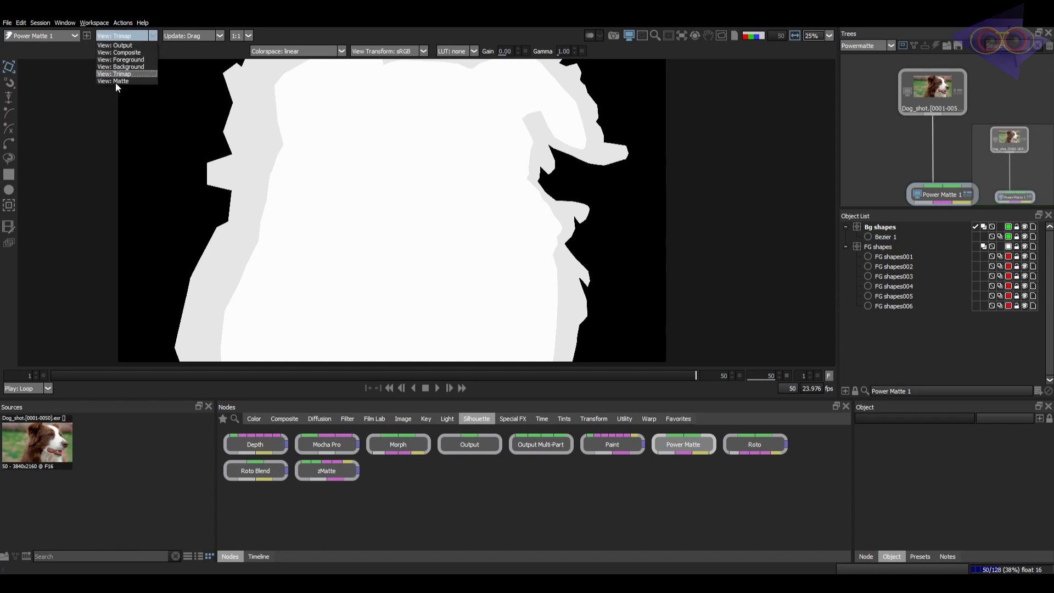
{"action": "left_click", "coordinate": [115, 79]}
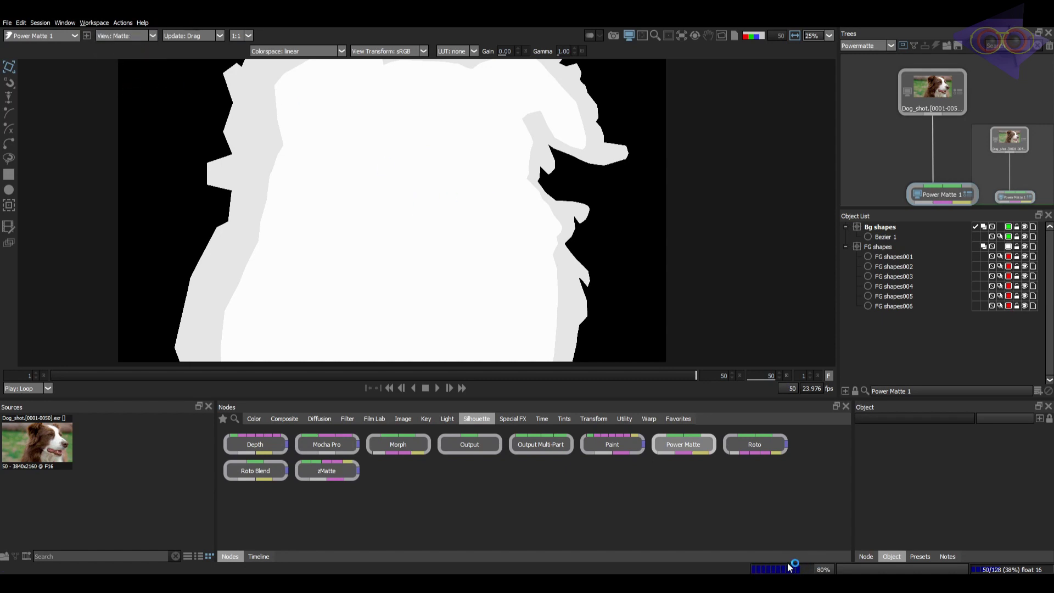
{"action": "scroll", "coordinate": [291, 115], "scroll_direction": "up", "scroll_amount": 5}
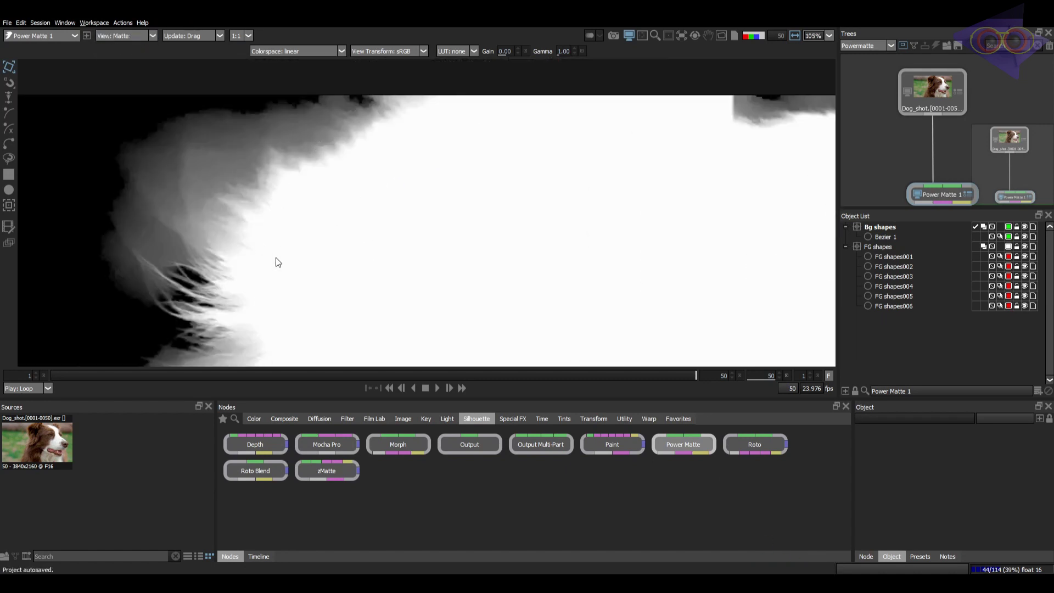
{"action": "left_click_drag", "start_coordinate": [246, 328], "coordinate": [297, 142]}
{"action": "left_click_drag", "start_coordinate": [280, 346], "coordinate": [388, 238]}
{"action": "scroll", "coordinate": [336, 225], "scroll_direction": "down", "scroll_amount": 2}
{"action": "scroll", "coordinate": [388, 237], "scroll_direction": "down", "scroll_amount": 4}
{"action": "left_click_drag", "start_coordinate": [458, 335], "coordinate": [228, 314]}
{"action": "left_click_drag", "start_coordinate": [567, 229], "coordinate": [576, 287]}
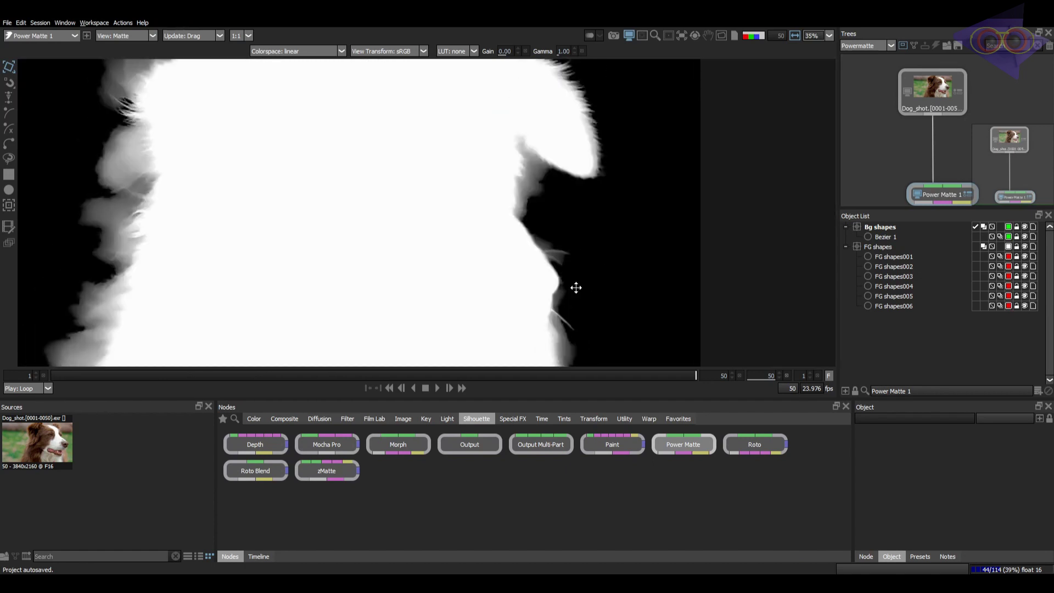
{"action": "scroll", "coordinate": [576, 288], "scroll_direction": "up", "scroll_amount": 2}
{"action": "left_click_drag", "start_coordinate": [295, 125], "coordinate": [403, 218]}
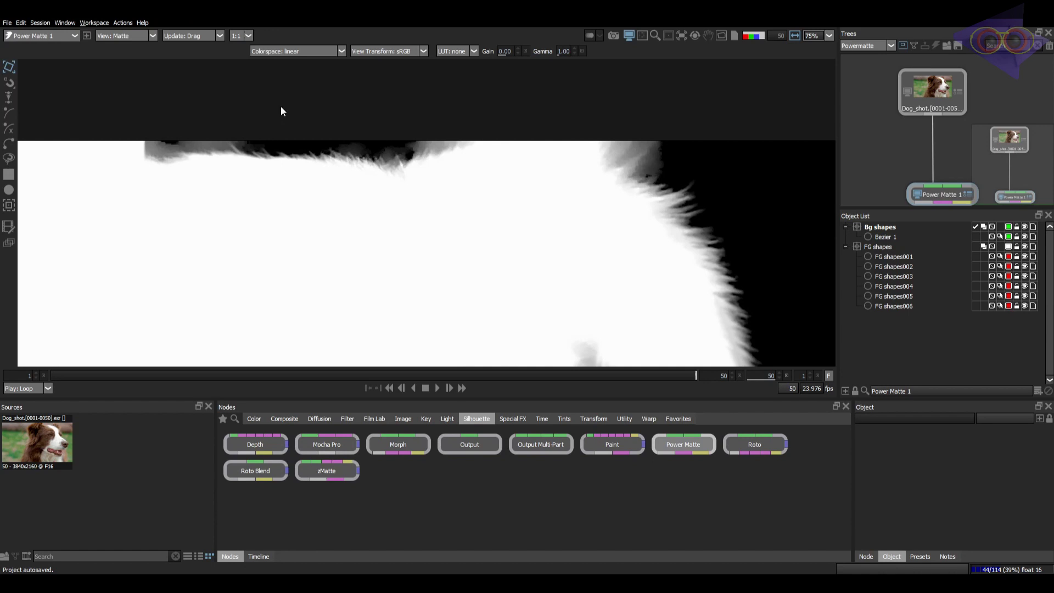
{"action": "scroll", "coordinate": [453, 209], "scroll_direction": "down", "scroll_amount": 5}
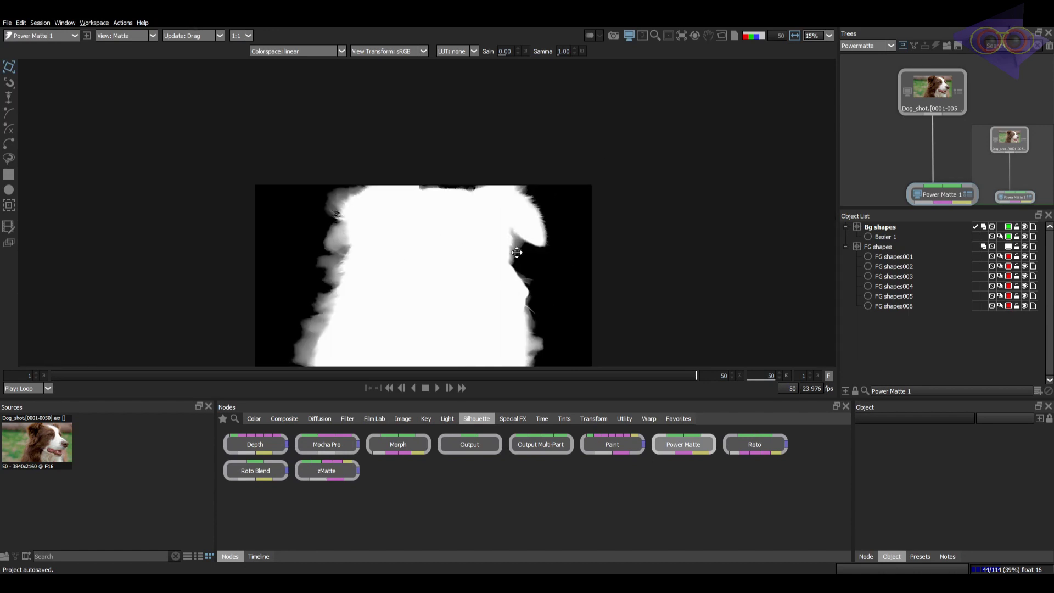
{"action": "scroll", "coordinate": [518, 252], "scroll_direction": "down", "scroll_amount": 1}
Set the Power Matte update mode to Manual and leave Source Alpha at Ignore.
{"action": "left_click", "coordinate": [206, 36]}
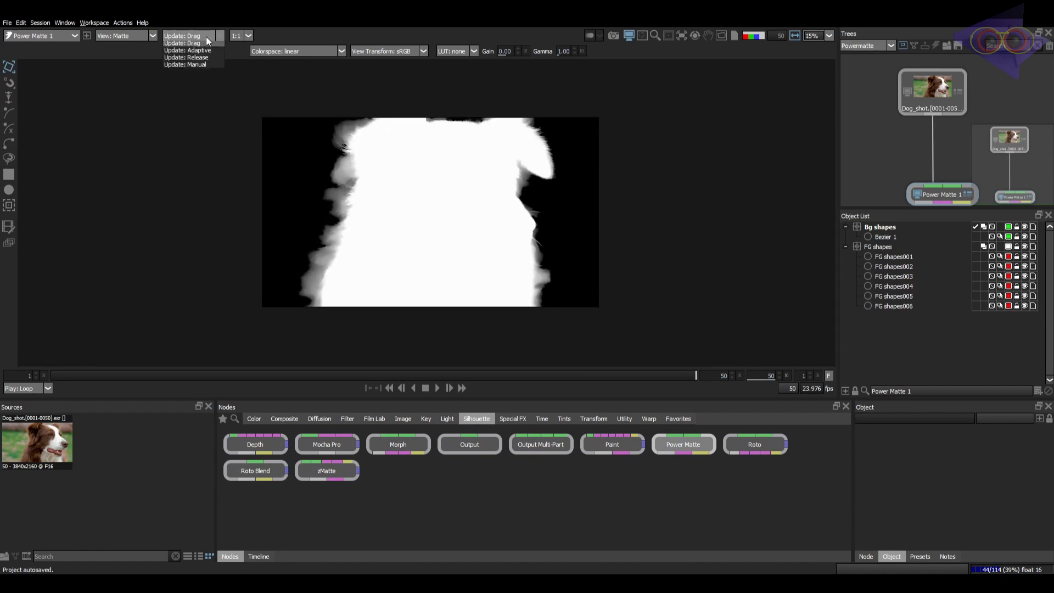
{"action": "left_click", "coordinate": [203, 67]}
{"action": "left_click_drag", "start_coordinate": [472, 205], "coordinate": [438, 215]}
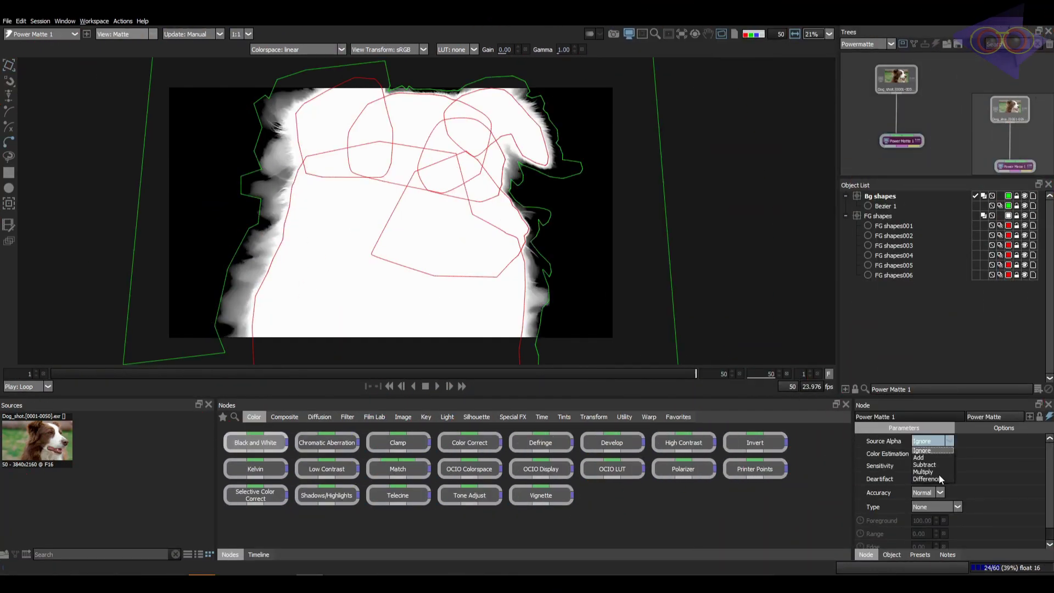
{"action": "left_click", "coordinate": [971, 463]}
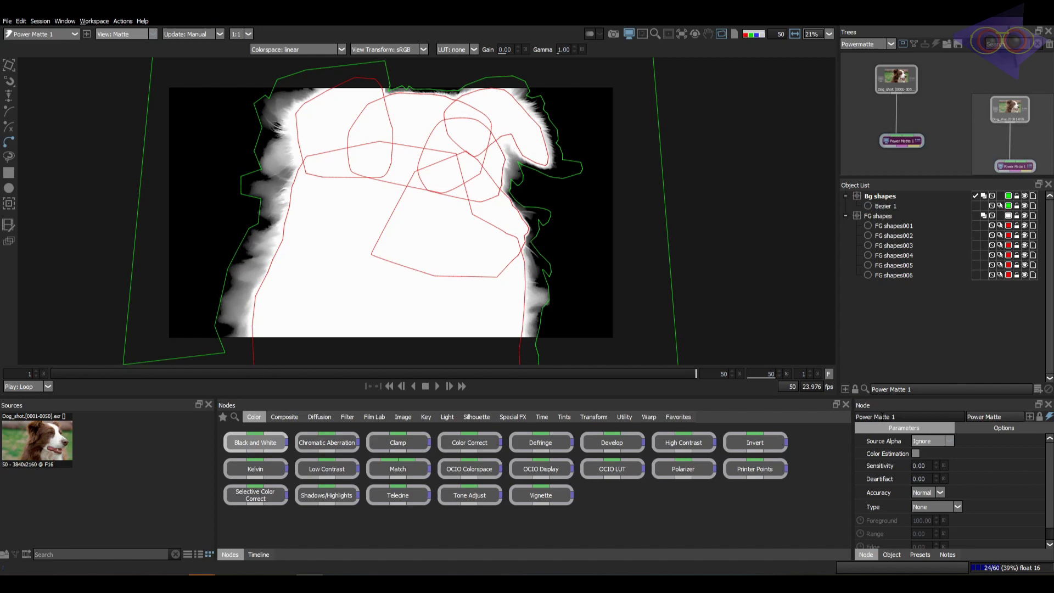
Try Sensitivity values of 5 and 2 on the Power Matte node to compare the matte edges.
{"action": "left_click", "coordinate": [923, 466]}
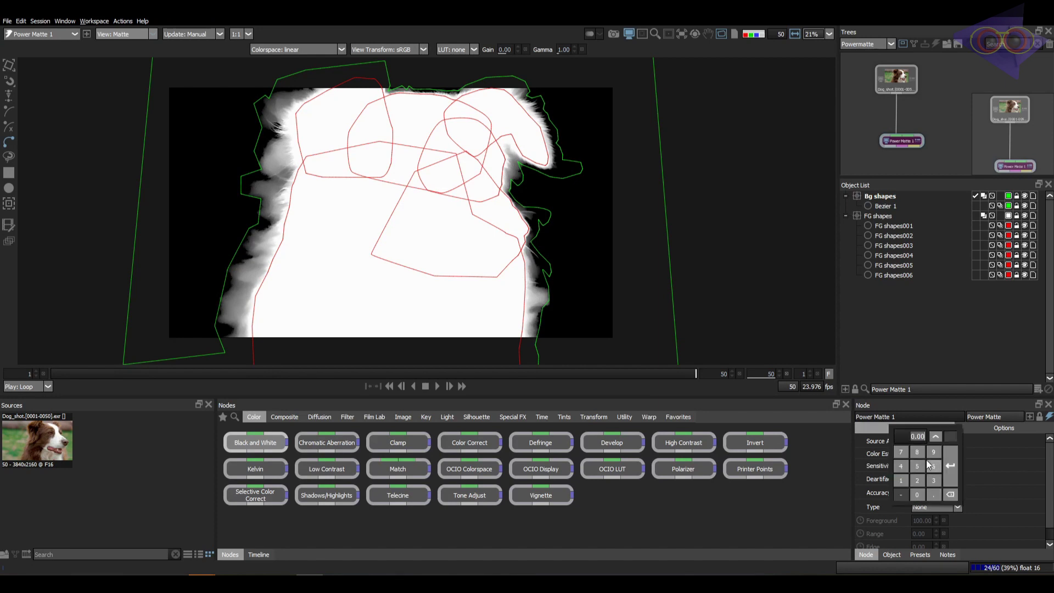
{"action": "left_click", "coordinate": [922, 465]}
{"action": "left_click", "coordinate": [951, 465]}
{"action": "left_click_drag", "start_coordinate": [531, 208], "coordinate": [554, 239]}
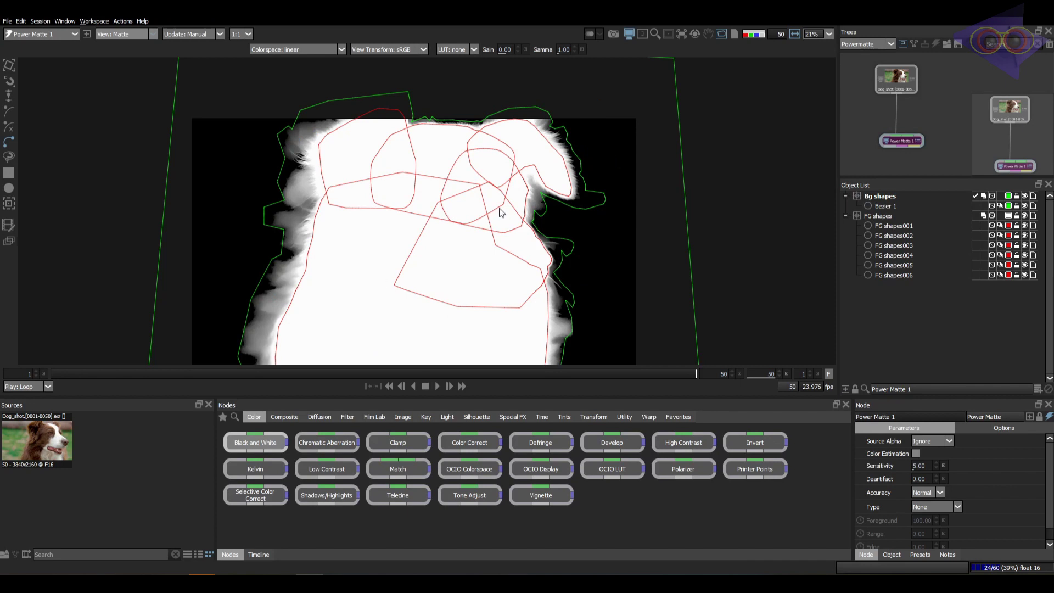
{"action": "left_click", "coordinate": [920, 467]}
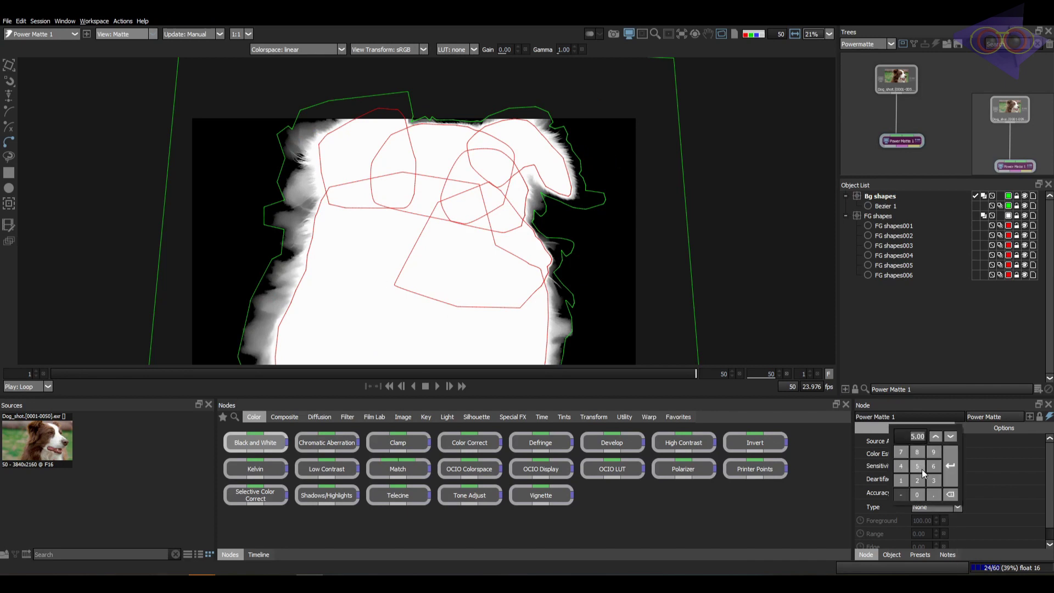
{"action": "type", "text": "2"}
{"action": "key", "text": "Return"}
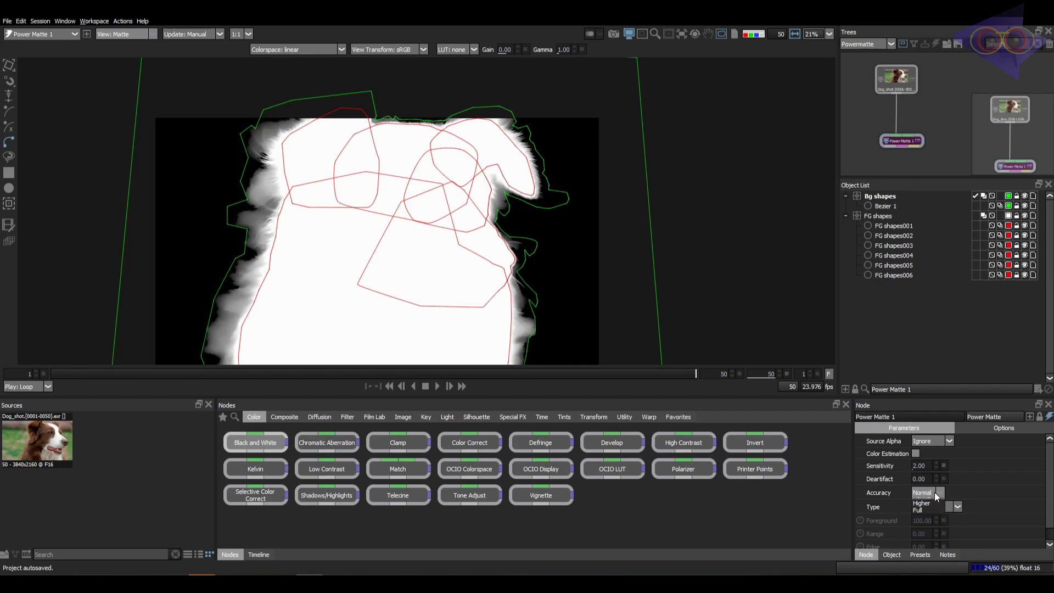
Raise the Power Matte's Accuracy to Full, reset its Sensitivity to 0, and inspect the fur along the back.
{"action": "left_click", "coordinate": [928, 509]}
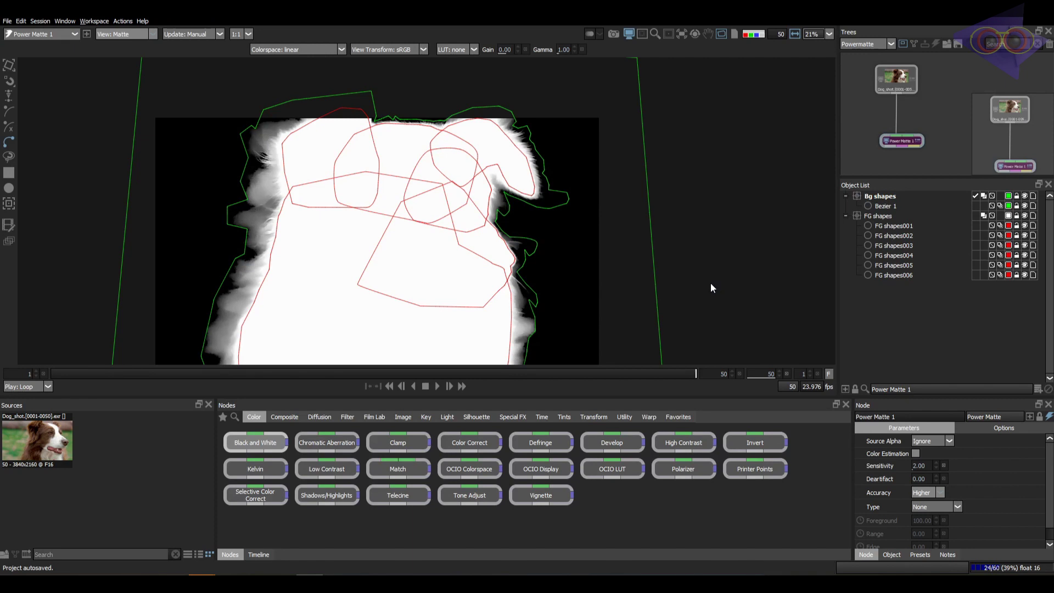
{"action": "left_click", "coordinate": [944, 465]}
{"action": "left_click_drag", "start_coordinate": [699, 288], "coordinate": [676, 282]}
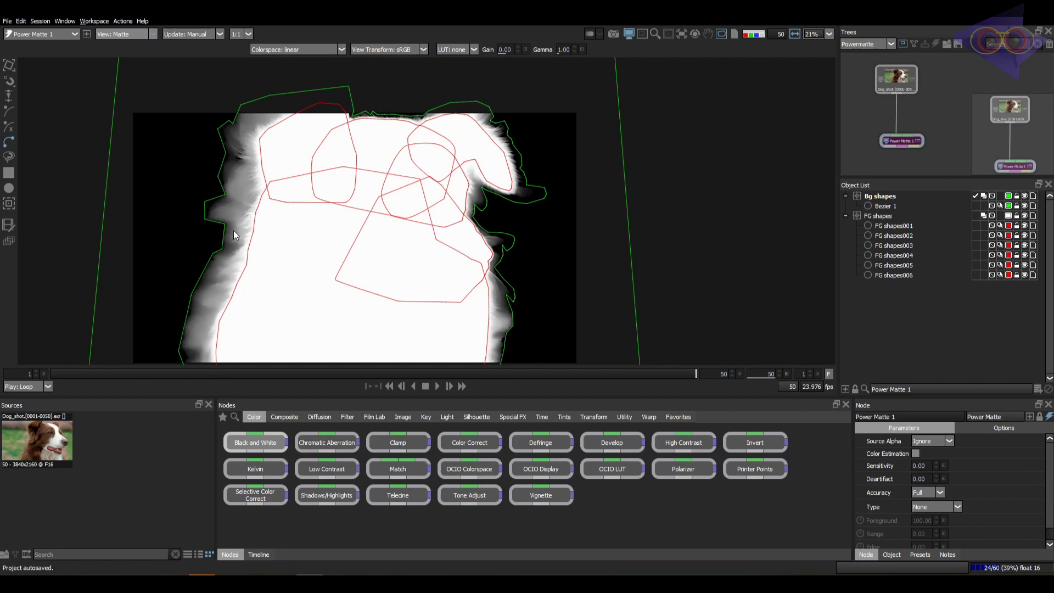
{"action": "scroll", "coordinate": [234, 235], "scroll_direction": "up", "scroll_amount": 5}
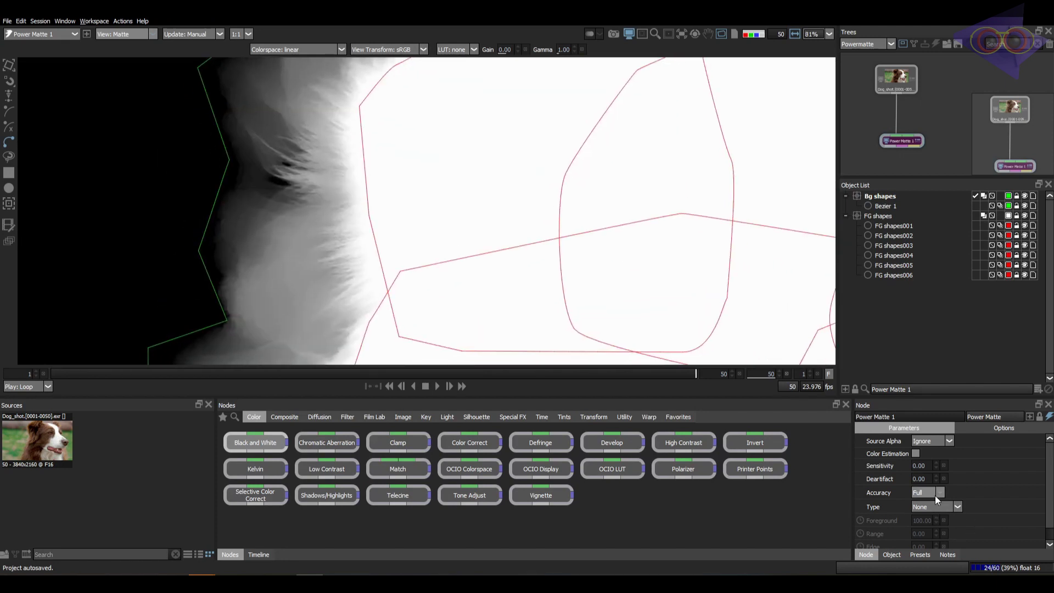
Compare the fur edge with Accuracy set to Normal, and return Accuracy to Full.
{"action": "left_click", "coordinate": [925, 508]}
{"action": "left_click", "coordinate": [922, 502]}
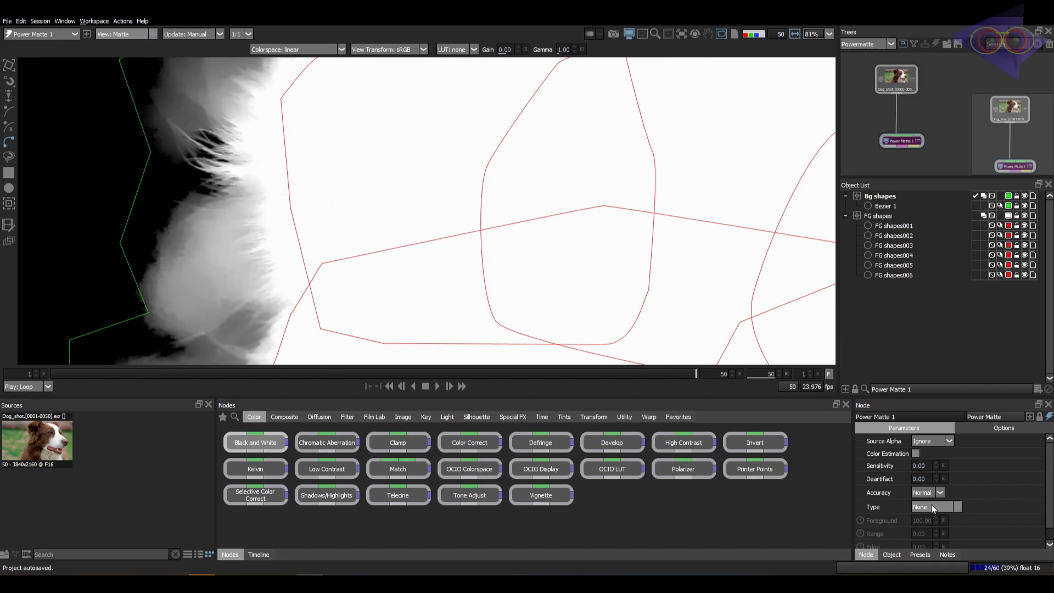
{"action": "left_click", "coordinate": [921, 515]}
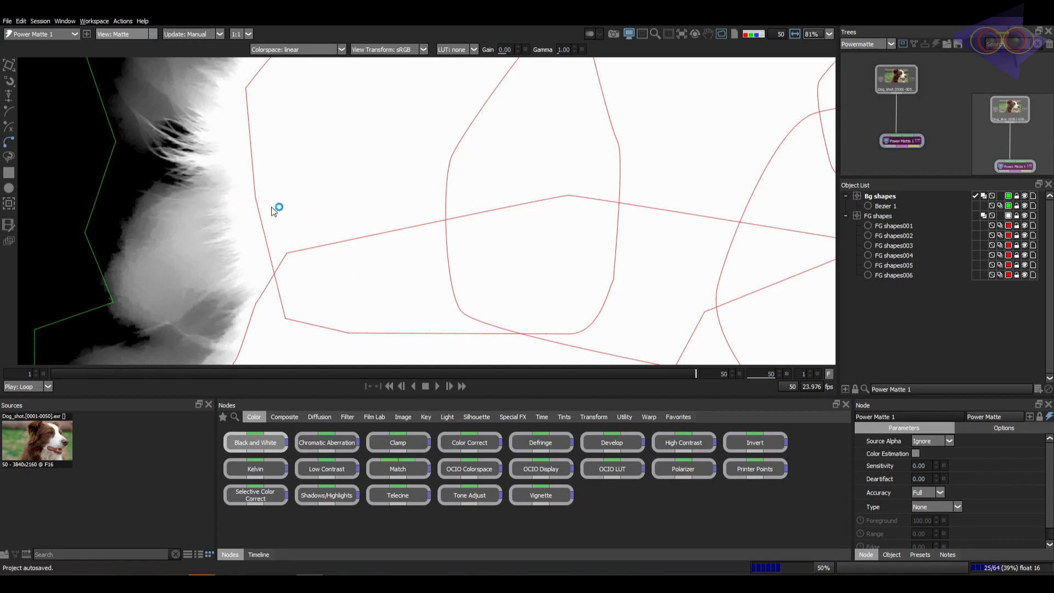
{"action": "scroll", "coordinate": [243, 175], "scroll_direction": "down", "scroll_amount": 5}
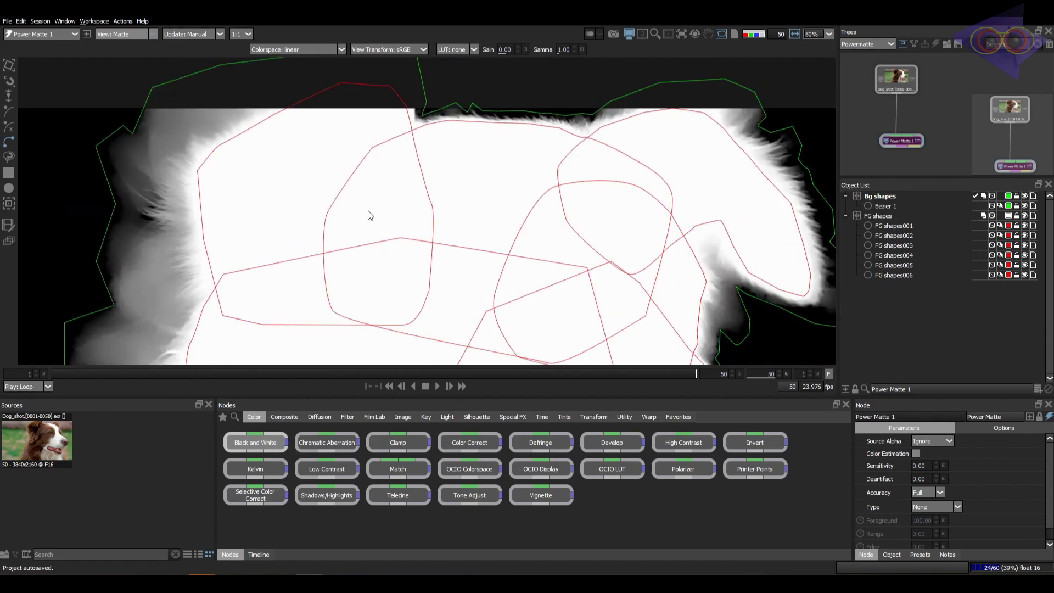
Try a Deartifact value of 1 on the Power Matte node, and reset it to 0.
{"action": "scroll", "coordinate": [497, 236], "scroll_direction": "down", "scroll_amount": 2}
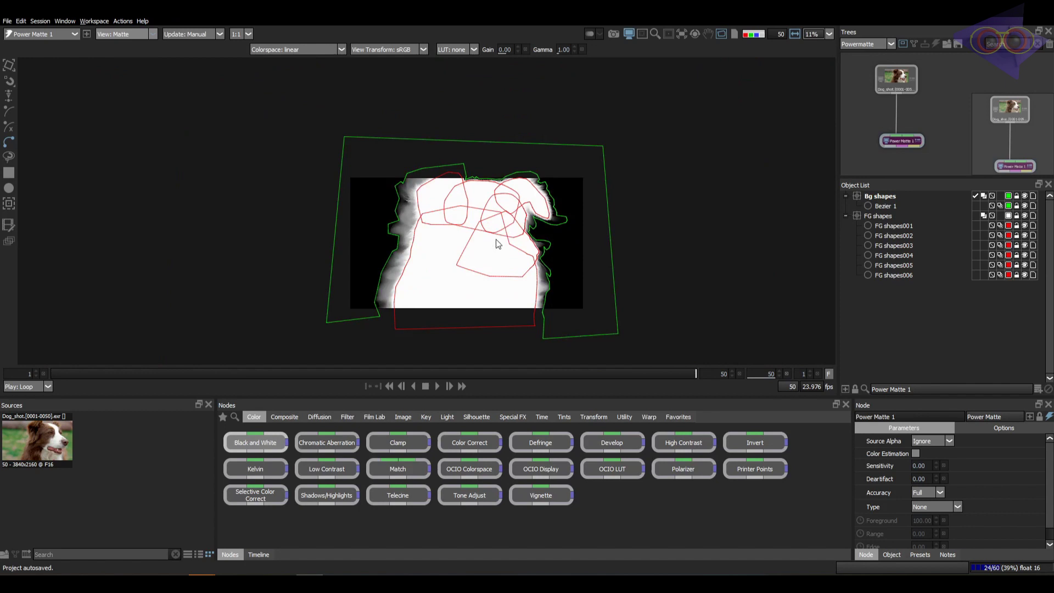
{"action": "scroll", "coordinate": [461, 207], "scroll_direction": "up", "scroll_amount": 4}
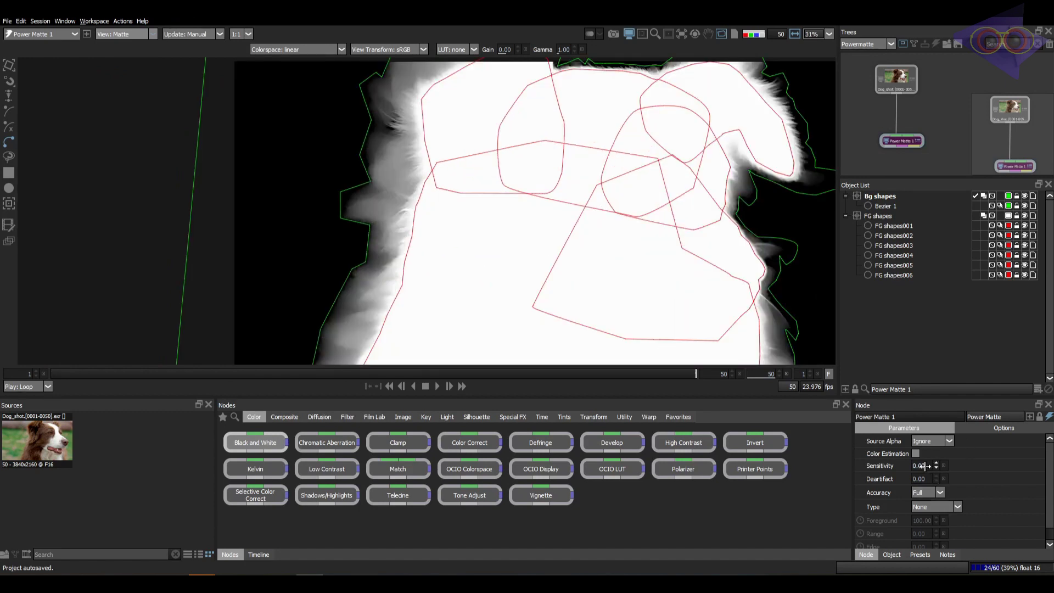
{"action": "left_click", "coordinate": [925, 466]}
{"action": "left_click", "coordinate": [761, 397]}
{"action": "left_click_drag", "start_coordinate": [582, 251], "coordinate": [537, 256]}
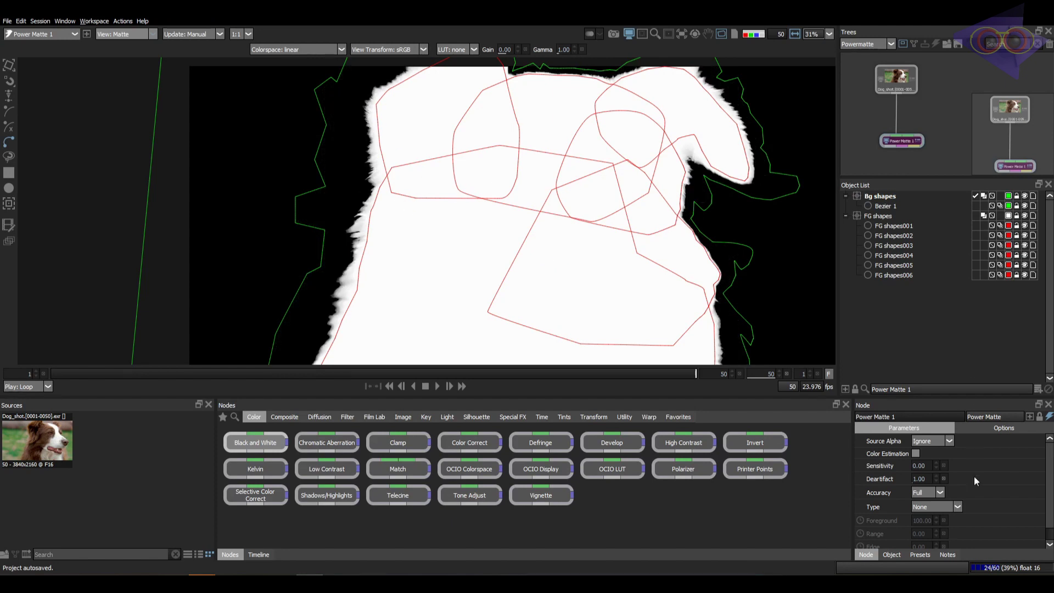
{"action": "left_click", "coordinate": [943, 479]}
{"action": "left_click_drag", "start_coordinate": [718, 263], "coordinate": [671, 248]}
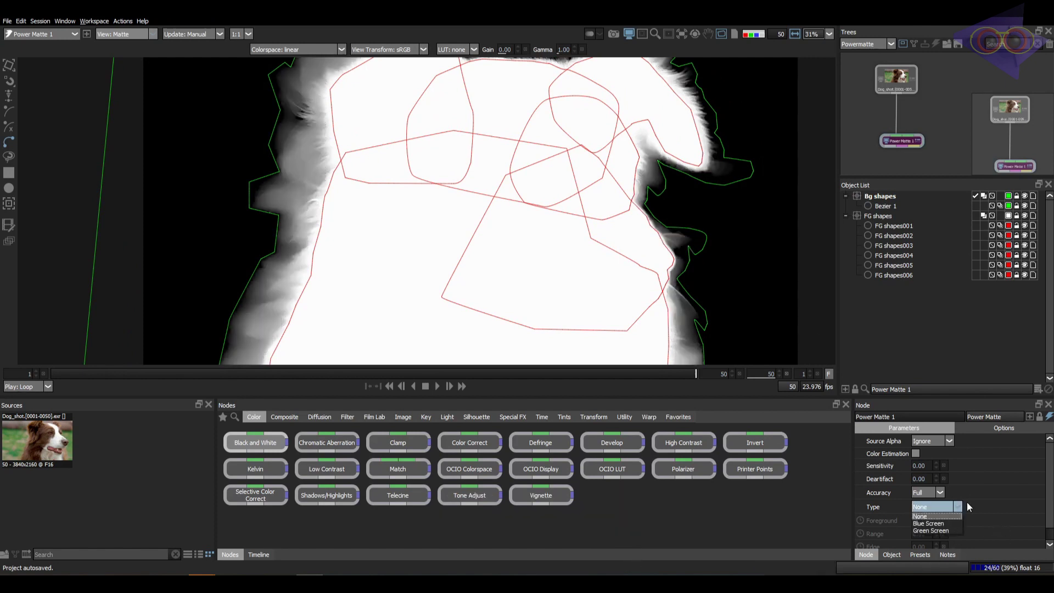
Leave the Power Matte Type at None and examine the grey, semi-transparent fur edges along the dog's back.
{"action": "left_click", "coordinate": [980, 520]}
{"action": "scroll", "coordinate": [980, 519], "scroll_direction": "down", "scroll_amount": 1}
{"action": "scroll", "coordinate": [956, 527], "scroll_direction": "up", "scroll_amount": 1}
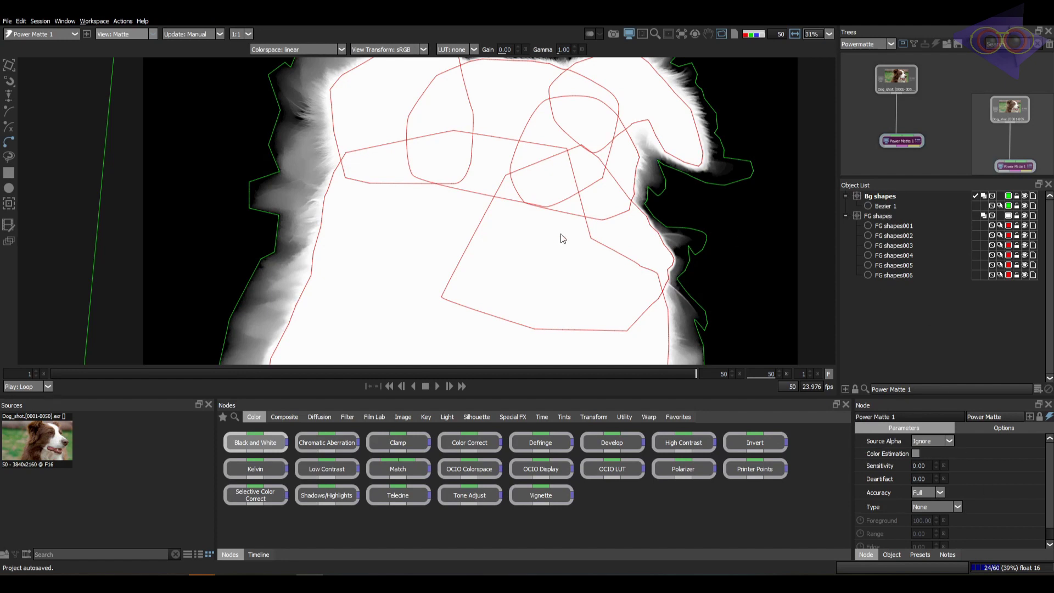
{"action": "scroll", "coordinate": [489, 252], "scroll_direction": "up", "scroll_amount": 4}
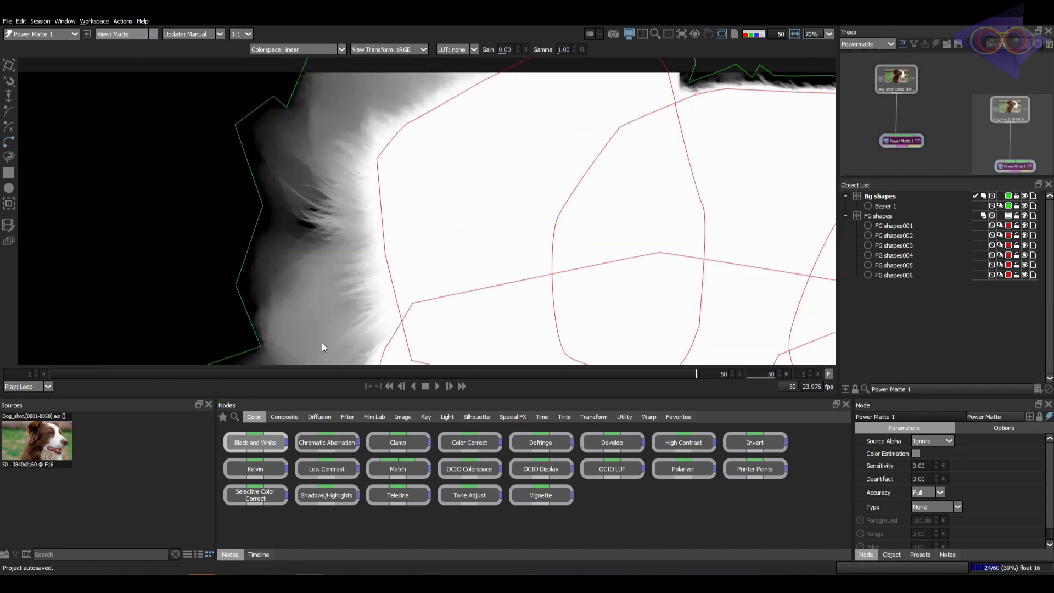
{"action": "scroll", "coordinate": [322, 342], "scroll_direction": "down", "scroll_amount": 1}
{"action": "left_click_drag", "start_coordinate": [321, 342], "coordinate": [302, 263]}
{"action": "left_click_drag", "start_coordinate": [302, 308], "coordinate": [307, 192]}
{"action": "scroll", "coordinate": [330, 300], "scroll_direction": "down", "scroll_amount": 1}
{"action": "left_click_drag", "start_coordinate": [308, 363], "coordinate": [311, 287]}
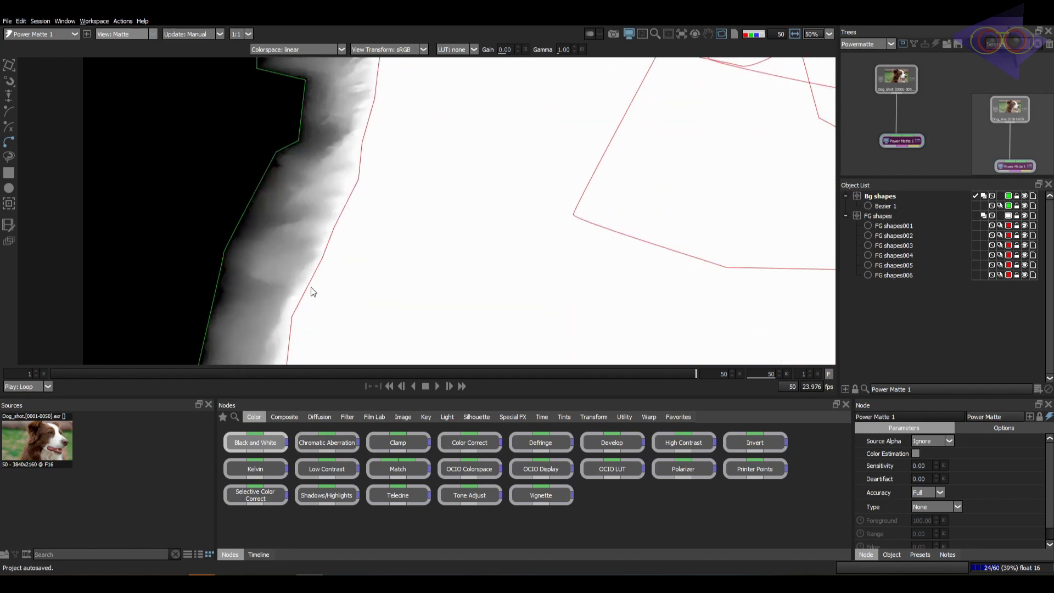
{"action": "scroll", "coordinate": [301, 219], "scroll_direction": "down", "scroll_amount": 2}
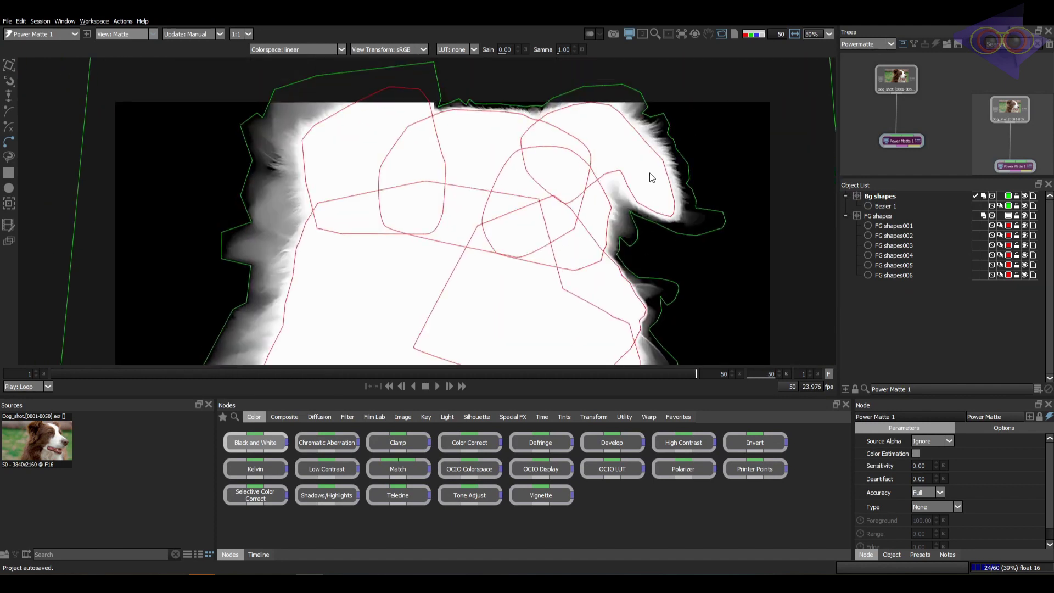
{"action": "scroll", "coordinate": [327, 271], "scroll_direction": "up", "scroll_amount": 1}
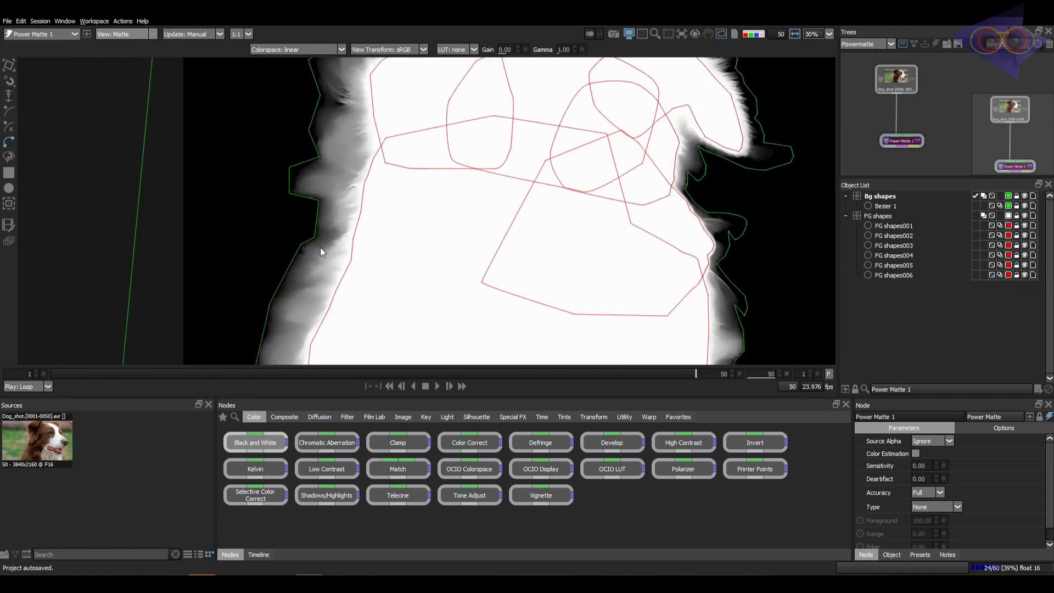
{"action": "scroll", "coordinate": [326, 275], "scroll_direction": "up", "scroll_amount": 2}
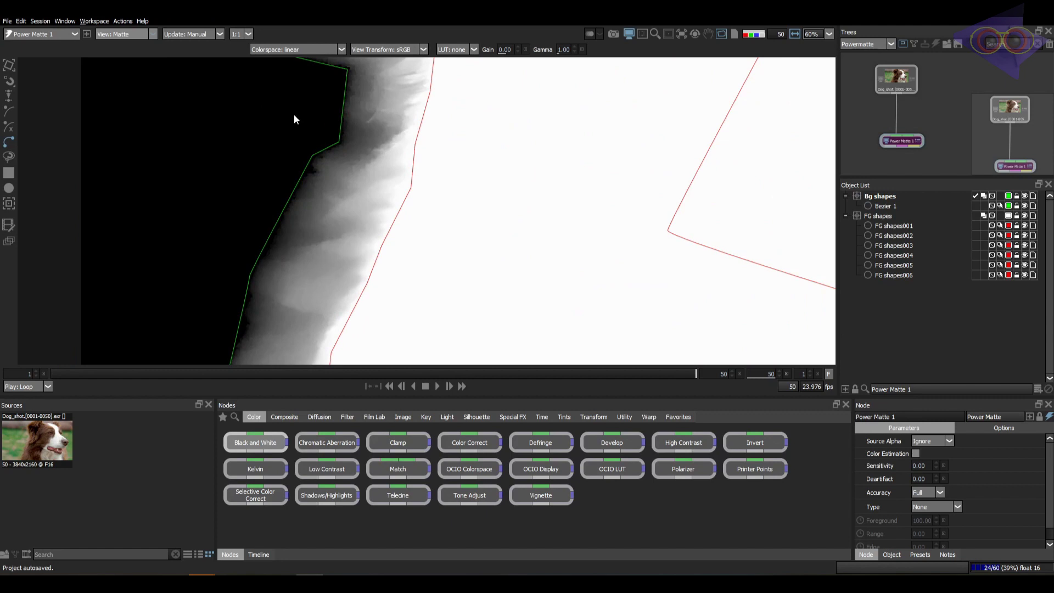
Draw a Bezier curve in the Bg shapes layer through the grey fur edge along the dog's lower back.
{"action": "left_click_drag", "start_coordinate": [295, 291], "coordinate": [316, 282]}
{"action": "left_click", "coordinate": [343, 285]}
{"action": "left_click", "coordinate": [357, 273]}
{"action": "left_click_drag", "start_coordinate": [332, 224], "coordinate": [350, 206]}
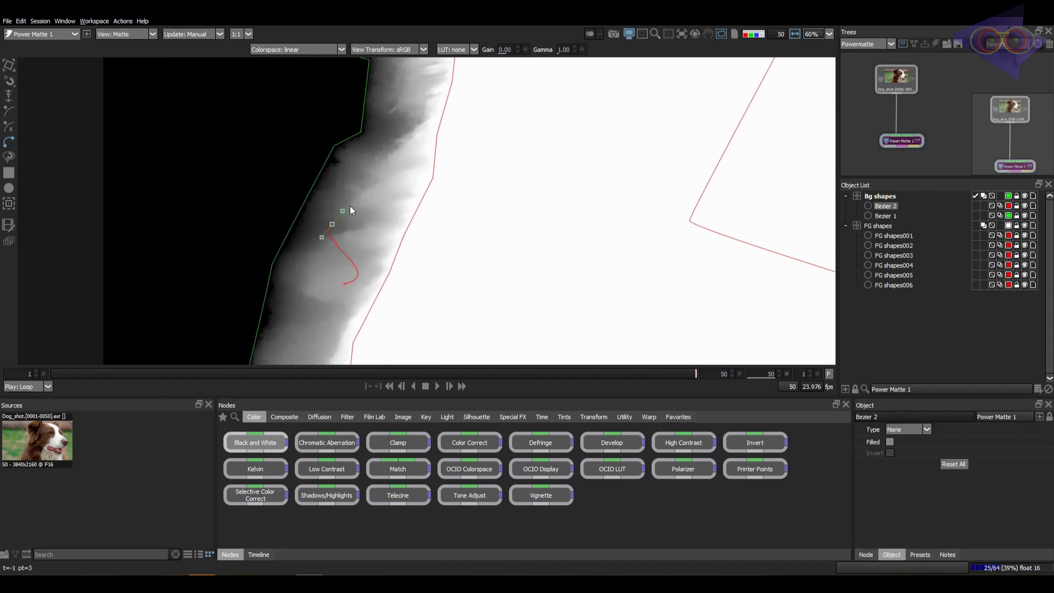
{"action": "left_click", "coordinate": [355, 172]}
{"action": "left_click", "coordinate": [405, 121]}
{"action": "left_click", "coordinate": [365, 115]}
{"action": "left_click", "coordinate": [393, 76]}
{"action": "mouse_move", "coordinate": [387, 63]}
{"action": "left_mouse_down"}
{"action": "mouse_move", "coordinate": [392, 280]}
{"action": "mouse_move", "coordinate": [410, 236]}
{"action": "left_mouse_up"}
{"action": "left_click", "coordinate": [392, 280]}
{"action": "left_click", "coordinate": [413, 241]}
{"action": "left_click_drag", "start_coordinate": [419, 196], "coordinate": [420, 187]}
{"action": "scroll", "coordinate": [463, 196], "scroll_direction": "down", "scroll_amount": 2}
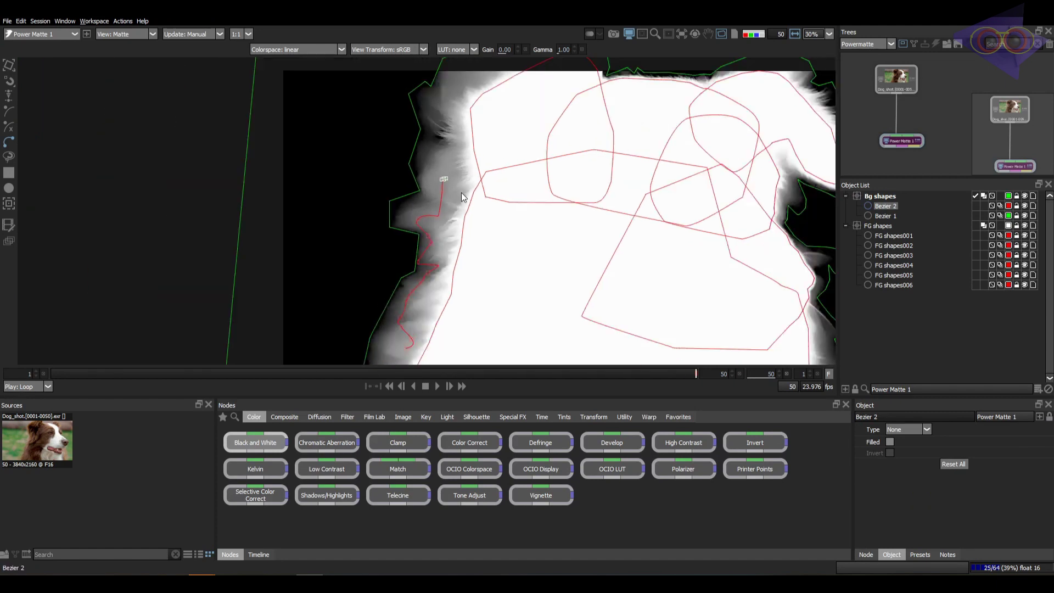
Close the Bezier outside the dog's back, set its Type to Background and enable Filled.
{"action": "left_click", "coordinate": [361, 285]}
{"action": "left_click", "coordinate": [364, 320]}
{"action": "left_click", "coordinate": [407, 348]}
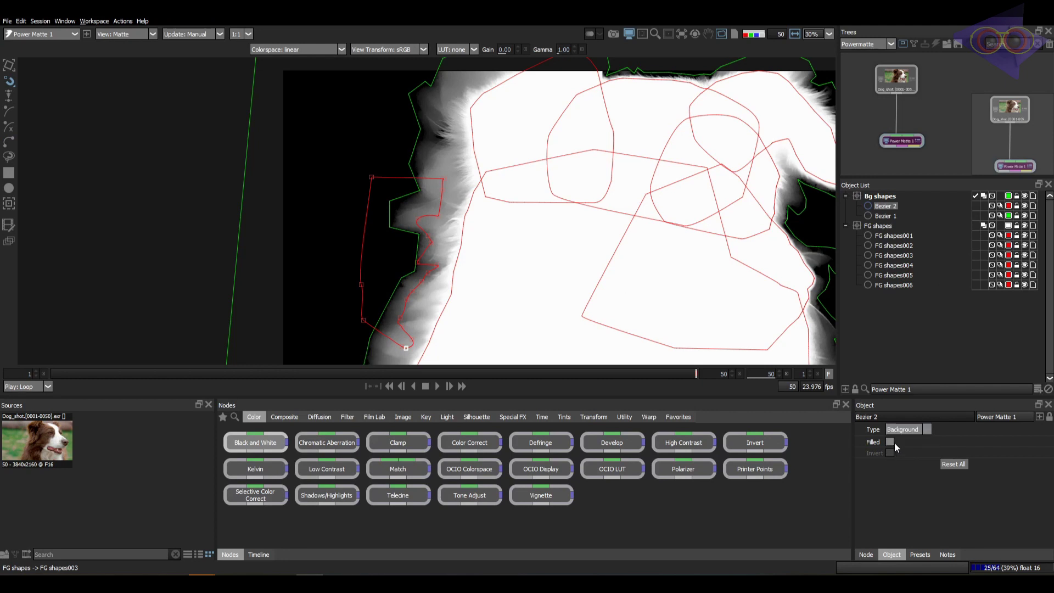
{"action": "mouse_move", "coordinate": [553, 312]}
{"action": "left_mouse_down"}
{"action": "mouse_move", "coordinate": [534, 308]}
{"action": "mouse_move", "coordinate": [540, 296]}
{"action": "left_mouse_up"}
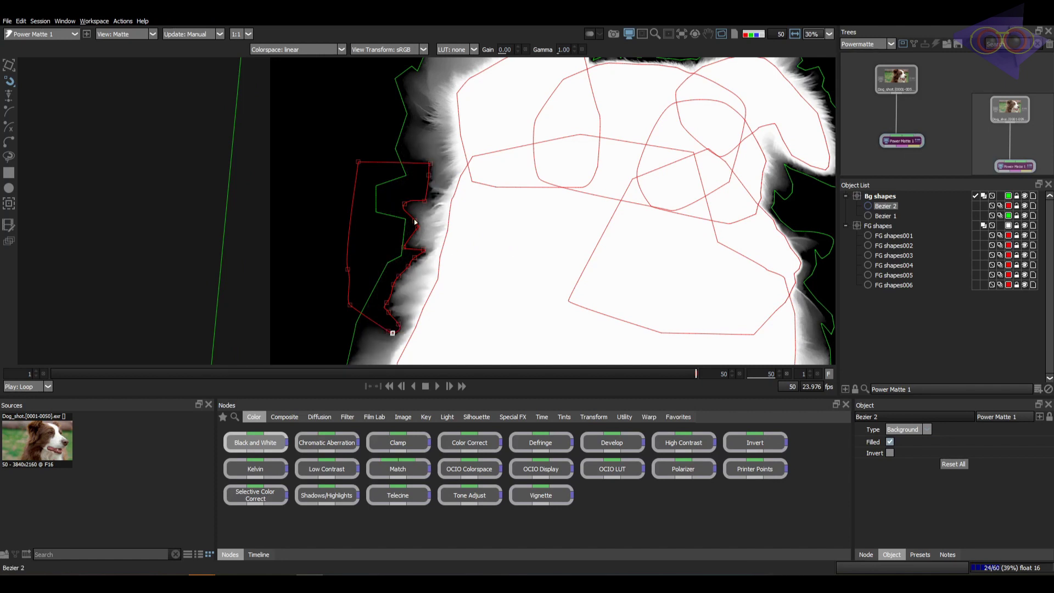
{"action": "mouse_move", "coordinate": [471, 223]}
{"action": "left_mouse_down"}
{"action": "mouse_move", "coordinate": [483, 215]}
{"action": "mouse_move", "coordinate": [479, 239]}
{"action": "left_mouse_up"}
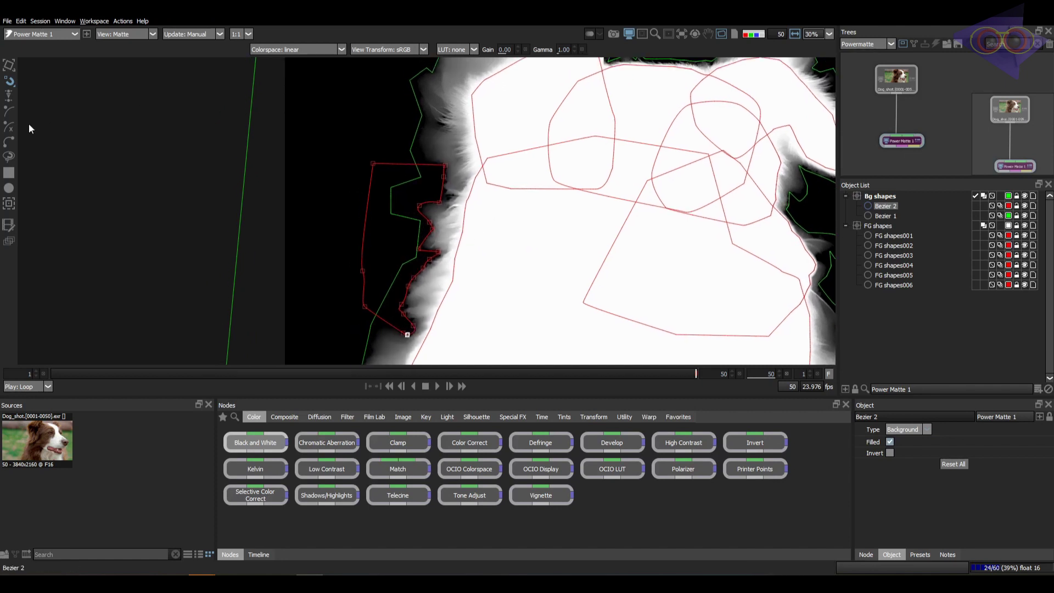
Delete the closed Bezier 2 shape from the Bg shapes layer.
{"action": "left_click", "coordinate": [9, 143]}
{"action": "right_click", "coordinate": [890, 209]}
{"action": "left_click", "coordinate": [917, 224]}
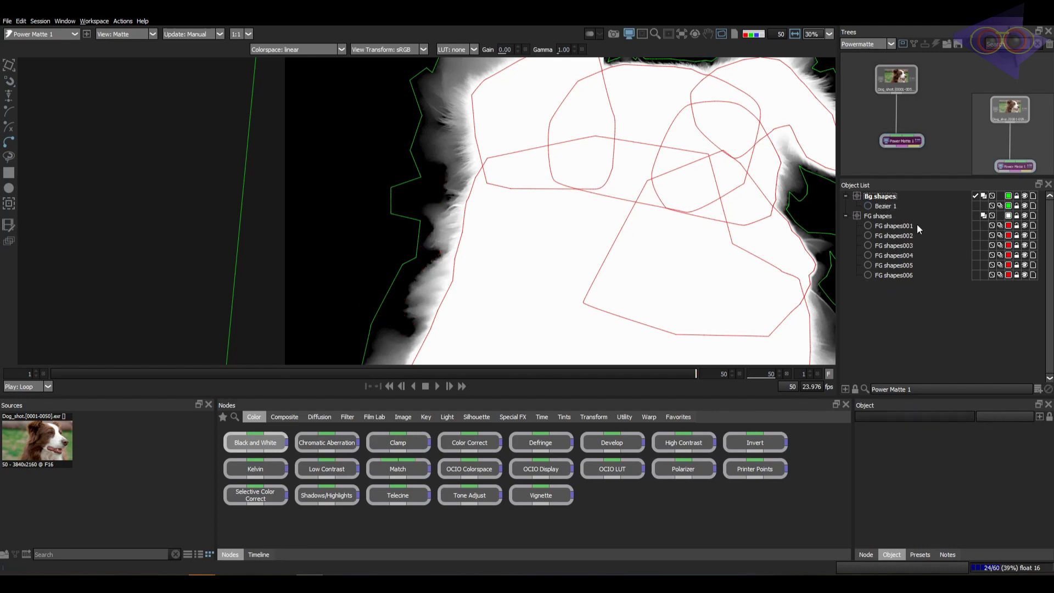
{"action": "left_click_drag", "start_coordinate": [715, 297], "coordinate": [675, 285]}
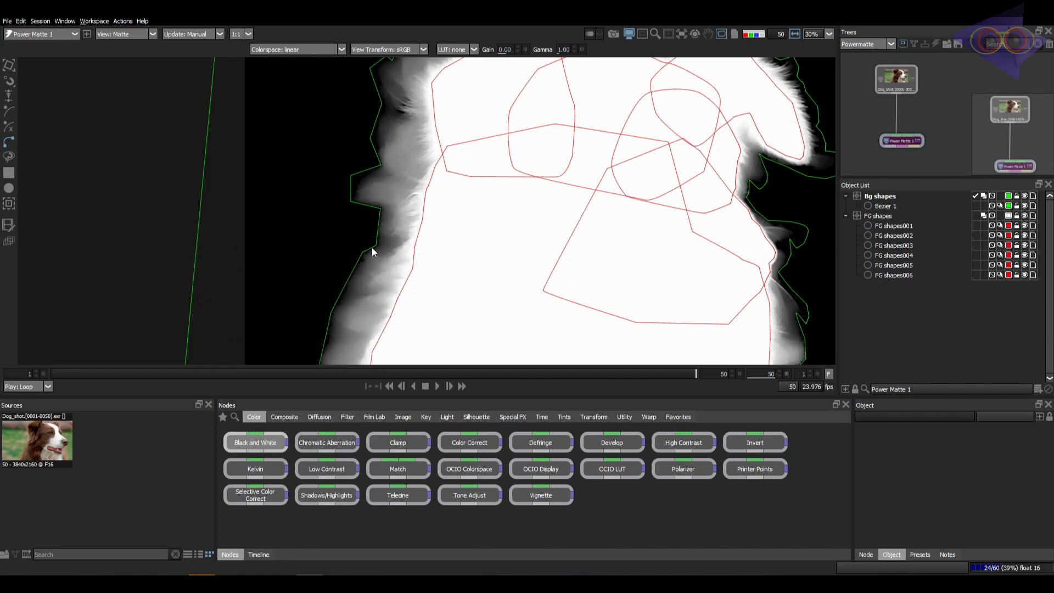
Draw short open Bezier strokes in the Bg shapes layer over the background gaps between fur strands around the dog's outline.
{"action": "scroll", "coordinate": [377, 225], "scroll_direction": "up", "scroll_amount": 4}
{"action": "left_click", "coordinate": [312, 155]}
{"action": "left_click", "coordinate": [359, 155]}
{"action": "left_click", "coordinate": [426, 136]}
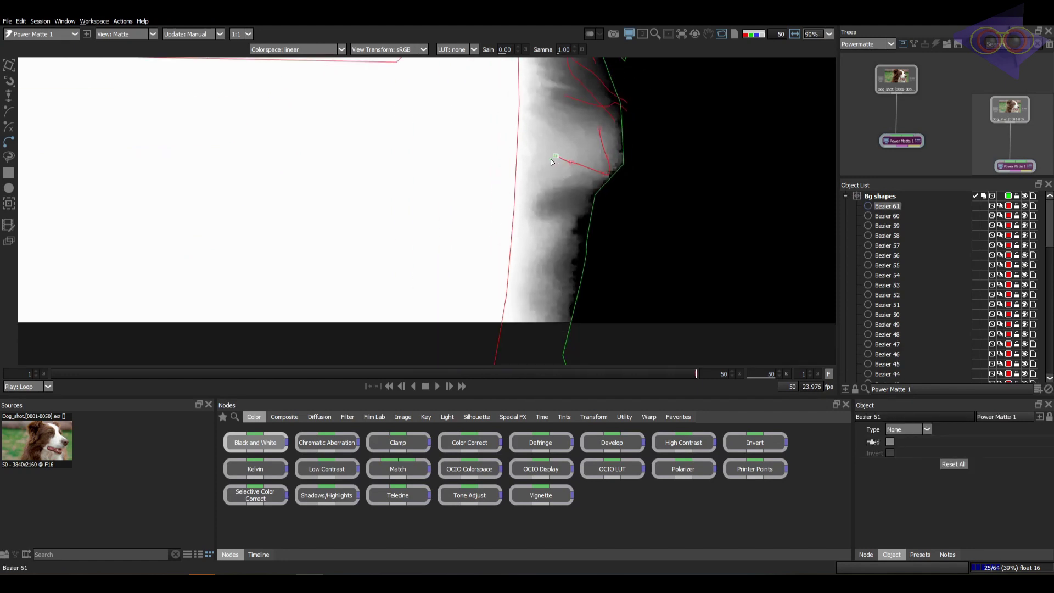
{"action": "left_click", "coordinate": [551, 287]}
{"action": "left_click_drag", "start_coordinate": [545, 307], "coordinate": [565, 327]}
{"action": "scroll", "coordinate": [579, 303], "scroll_direction": "down", "scroll_amount": 4}
{"action": "left_click_drag", "start_coordinate": [627, 301], "coordinate": [649, 294]}
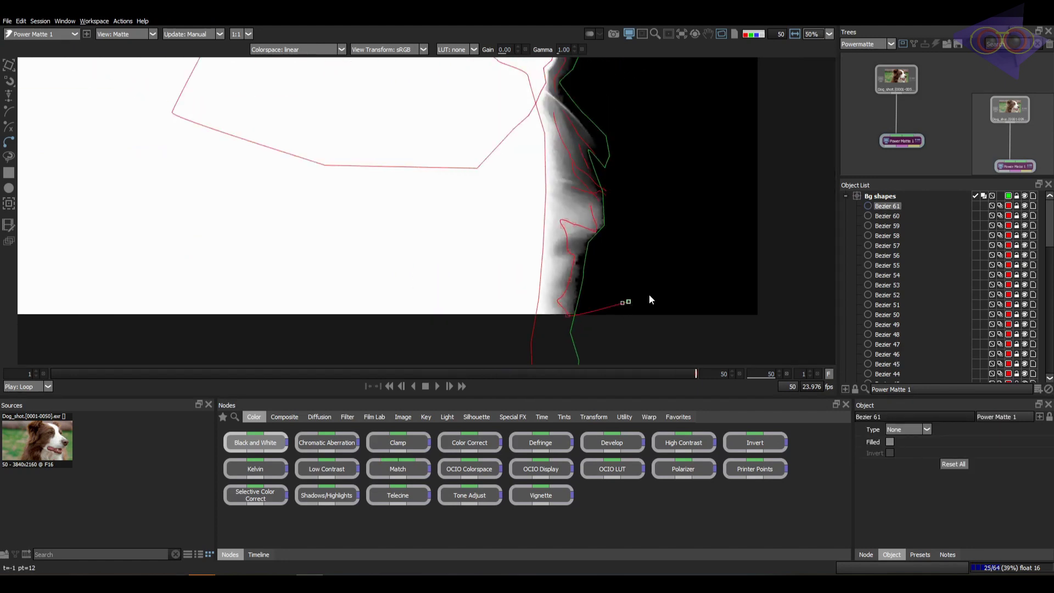
{"action": "key", "text": "Return"}
{"action": "scroll", "coordinate": [671, 264], "scroll_direction": "down", "scroll_amount": 4}
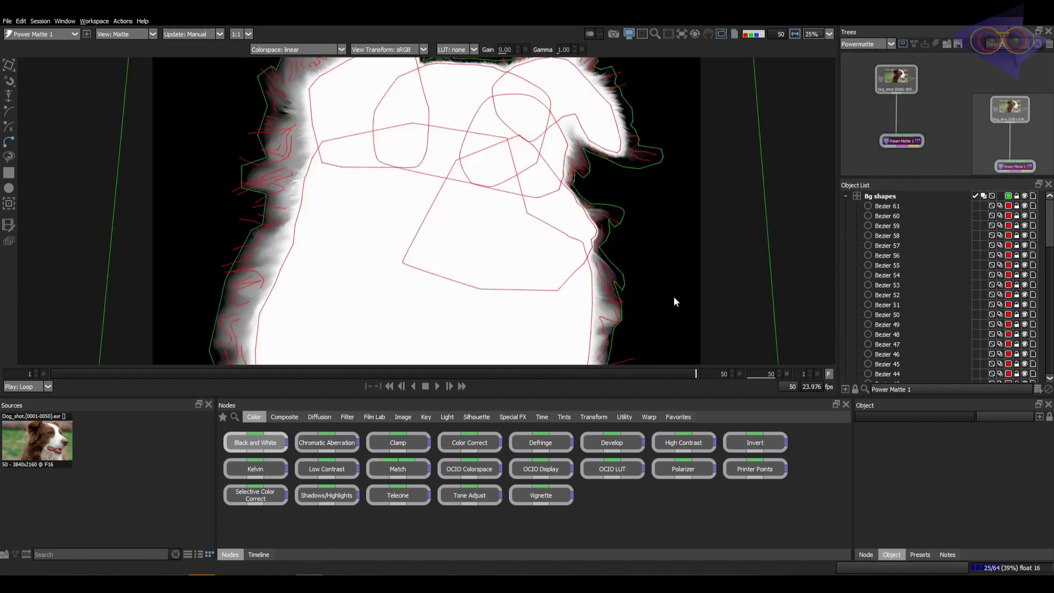
Set the Type of the strokes Bezier 2 through Bezier 61 to Background and inspect the updated matte.
{"action": "scroll", "coordinate": [571, 249], "scroll_direction": "up", "scroll_amount": 2}
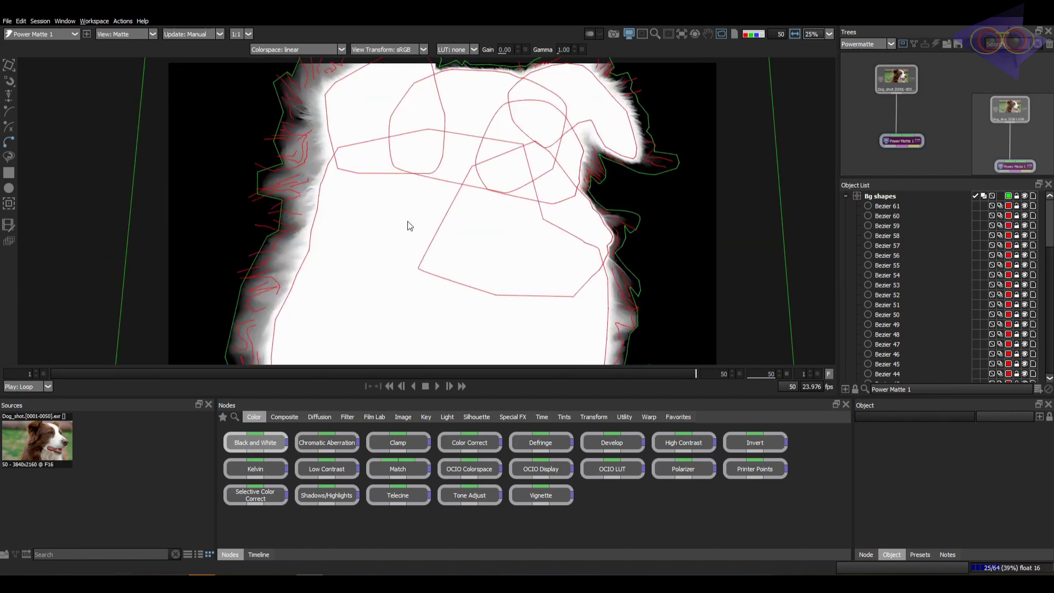
{"action": "left_click", "coordinate": [897, 214]}
{"action": "scroll", "coordinate": [915, 269], "scroll_direction": "down", "scroll_amount": 15}
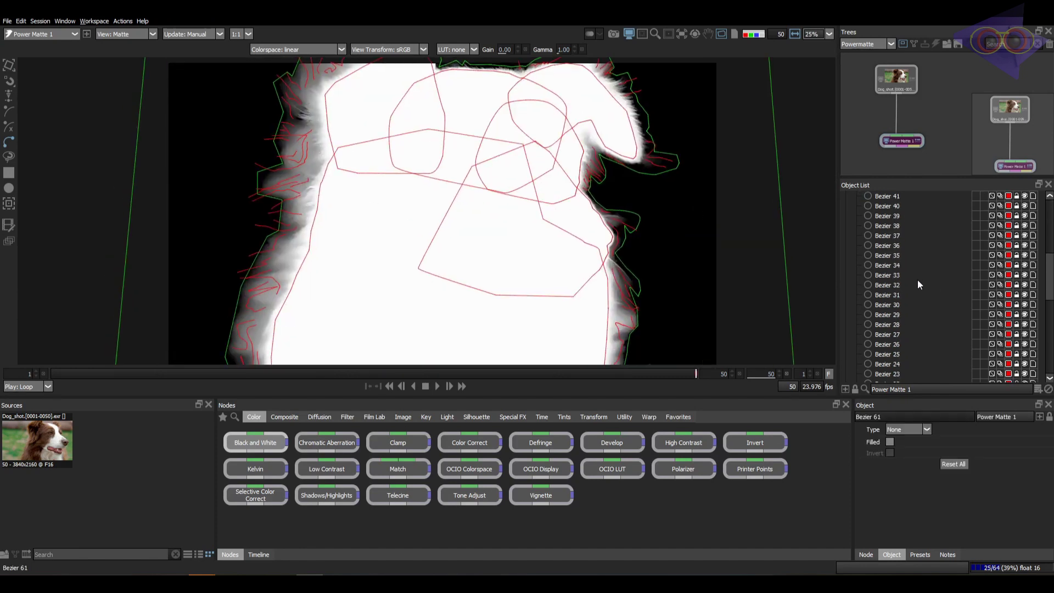
{"action": "left_click", "coordinate": [896, 314], "text": "shift"}
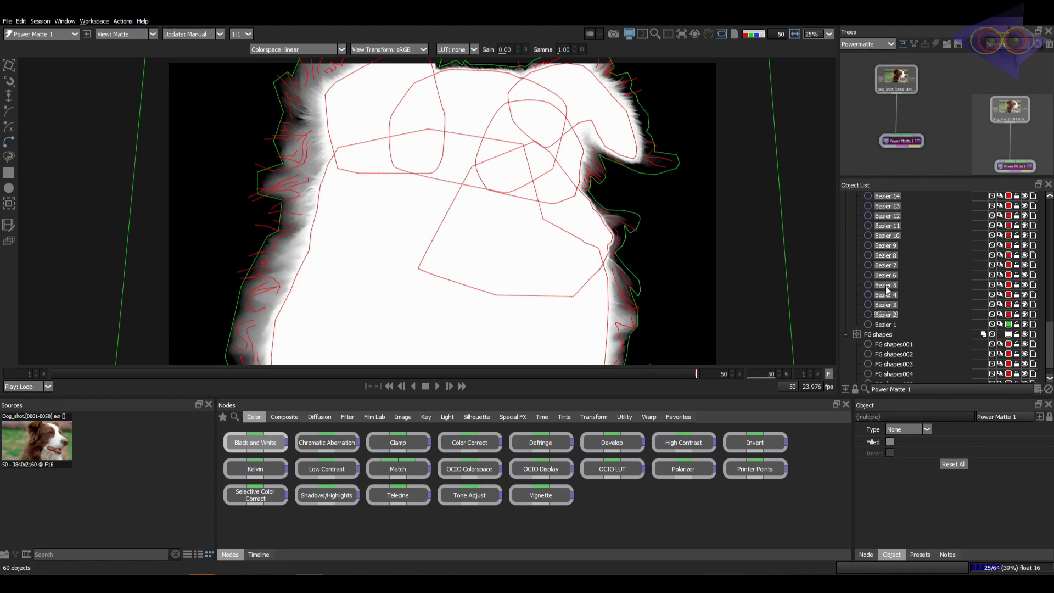
{"action": "left_click", "coordinate": [889, 442]}
{"action": "left_click_drag", "start_coordinate": [494, 190], "coordinate": [467, 139]}
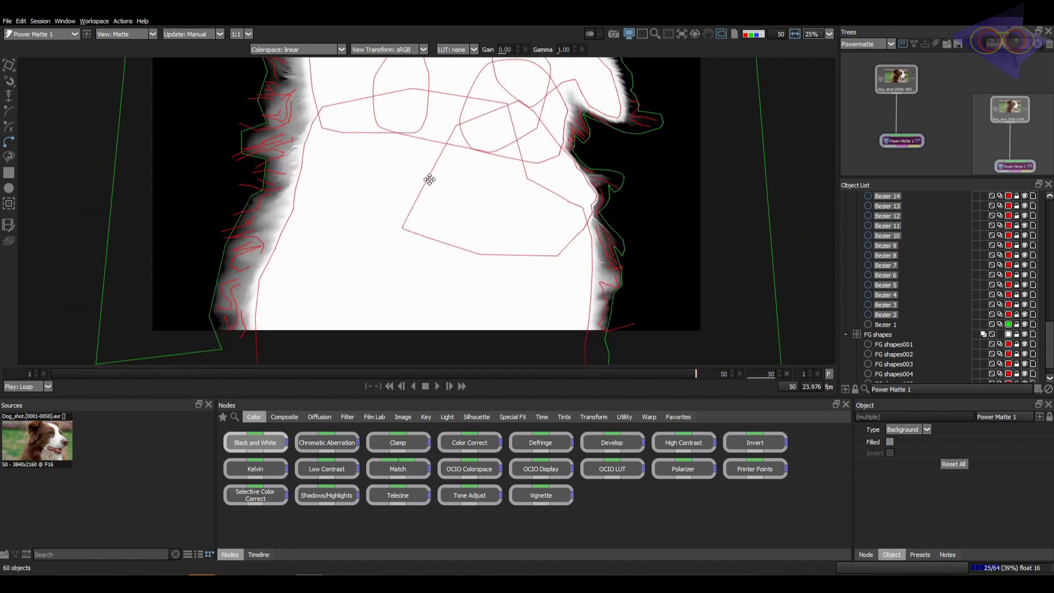
{"action": "left_click_drag", "start_coordinate": [430, 180], "coordinate": [419, 199]}
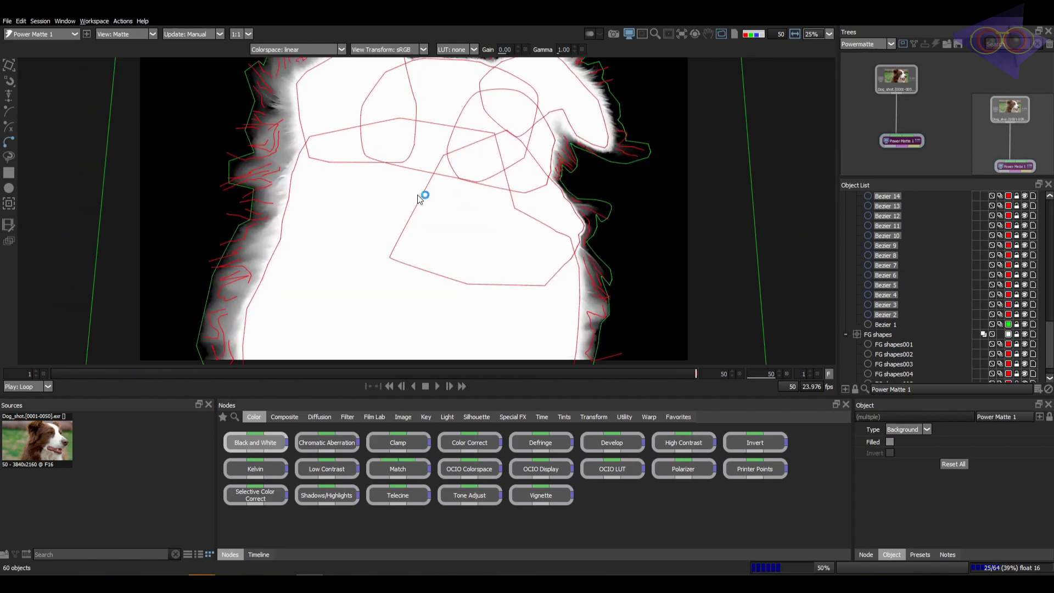
{"action": "left_click_drag", "start_coordinate": [346, 187], "coordinate": [343, 209]}
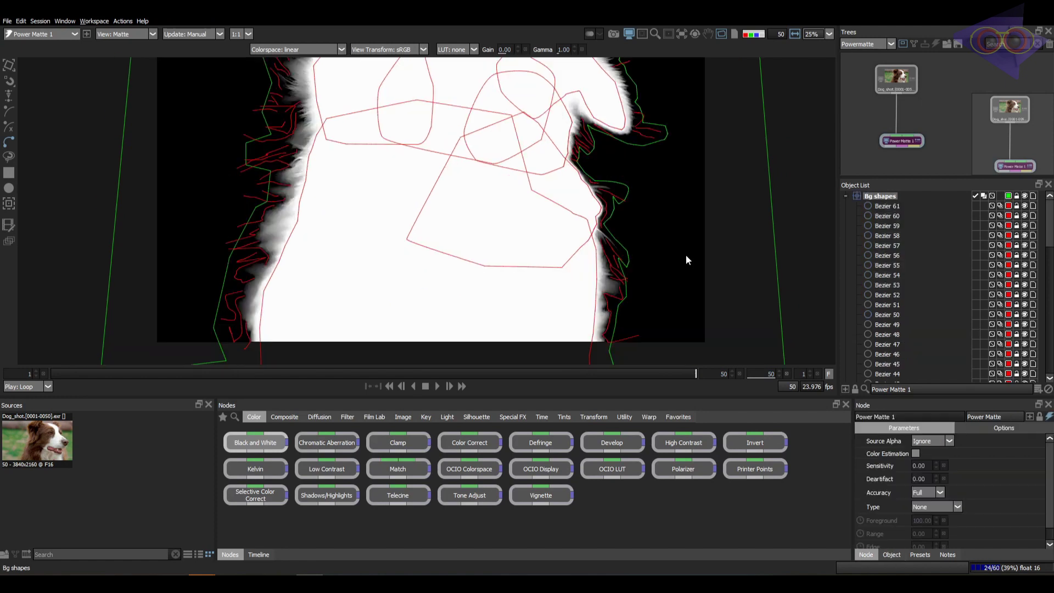
{"action": "left_click_drag", "start_coordinate": [684, 269], "coordinate": [693, 301]}
{"action": "scroll", "coordinate": [707, 282], "scroll_direction": "down", "scroll_amount": 2}
{"action": "left_click_drag", "start_coordinate": [664, 250], "coordinate": [630, 233]}
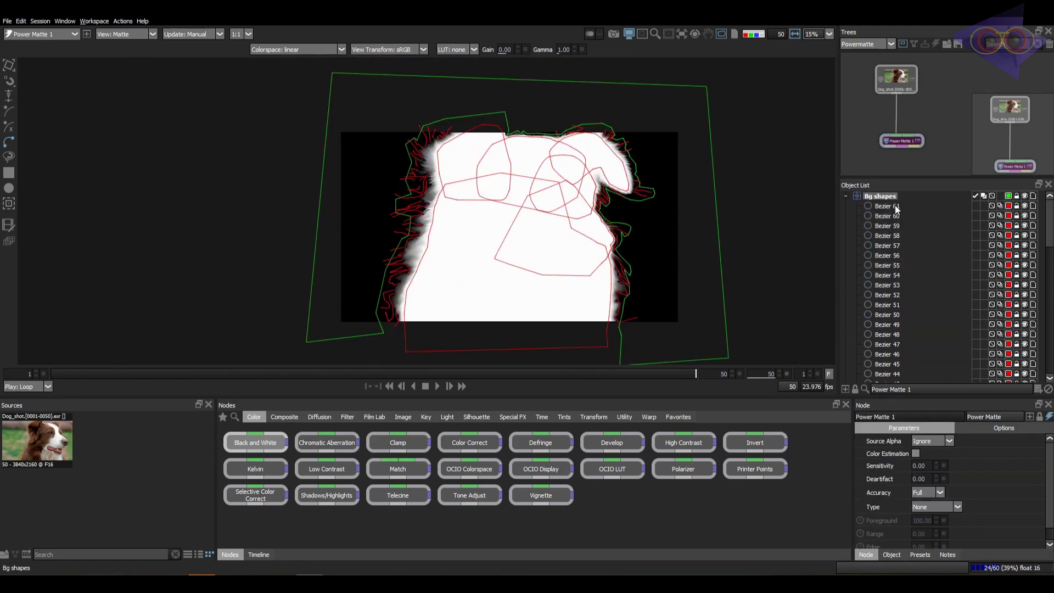
Change the outline color of the strokes Bezier 2 through Bezier 61 to green.
{"action": "left_click", "coordinate": [896, 208]}
{"action": "scroll", "coordinate": [915, 254], "scroll_direction": "down", "scroll_amount": 15}
{"action": "left_click", "coordinate": [889, 316], "text": "shift"}
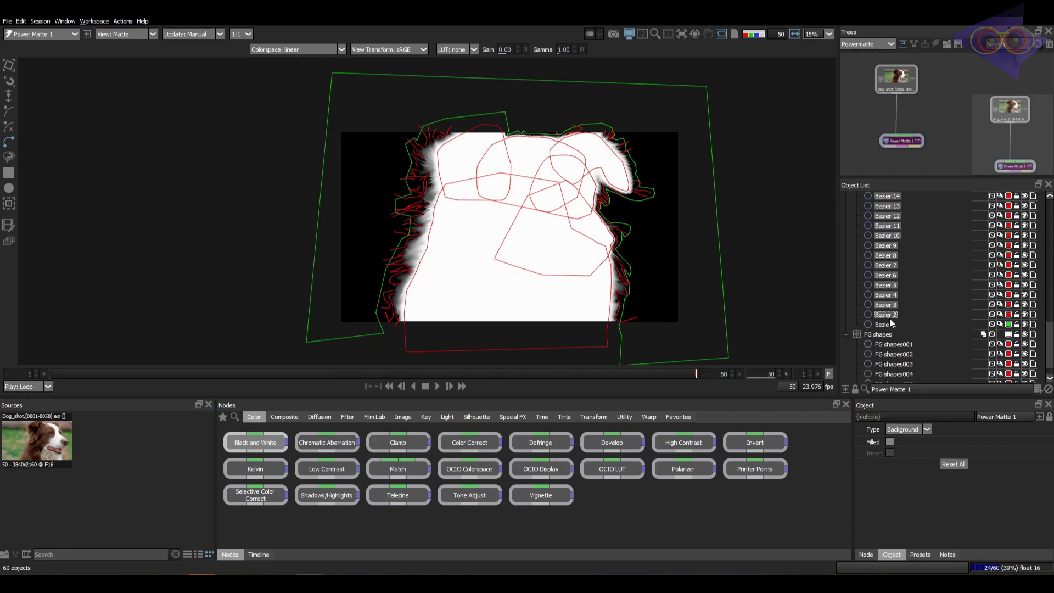
{"action": "left_click", "coordinate": [1009, 314]}
{"action": "left_click", "coordinate": [1035, 315]}
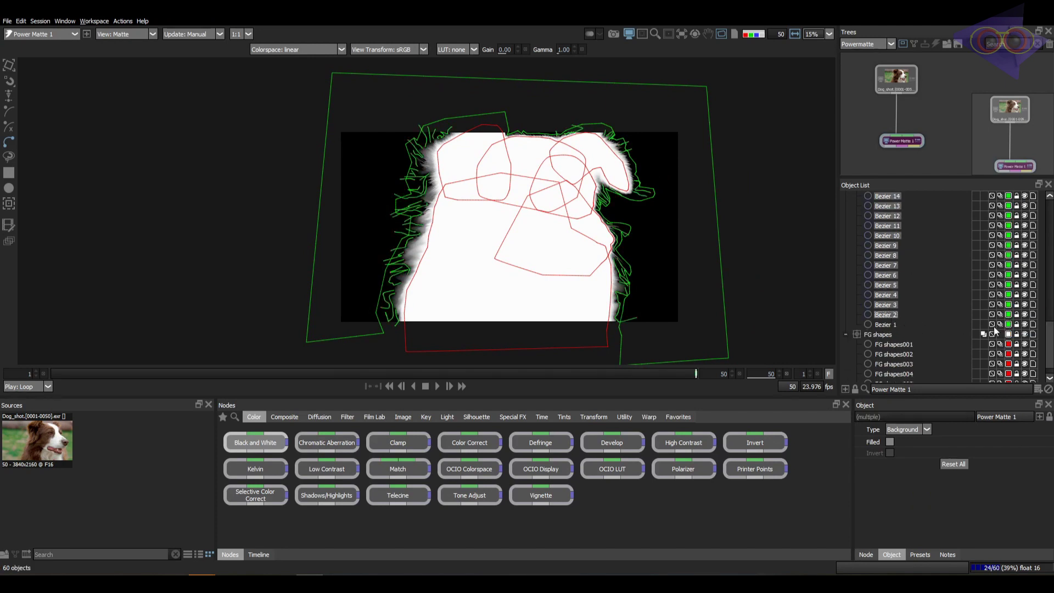
Compare the fur edge with the green strokes' Type set to None, and return their Type to Background.
{"action": "scroll", "coordinate": [421, 213], "scroll_direction": "up", "scroll_amount": 4}
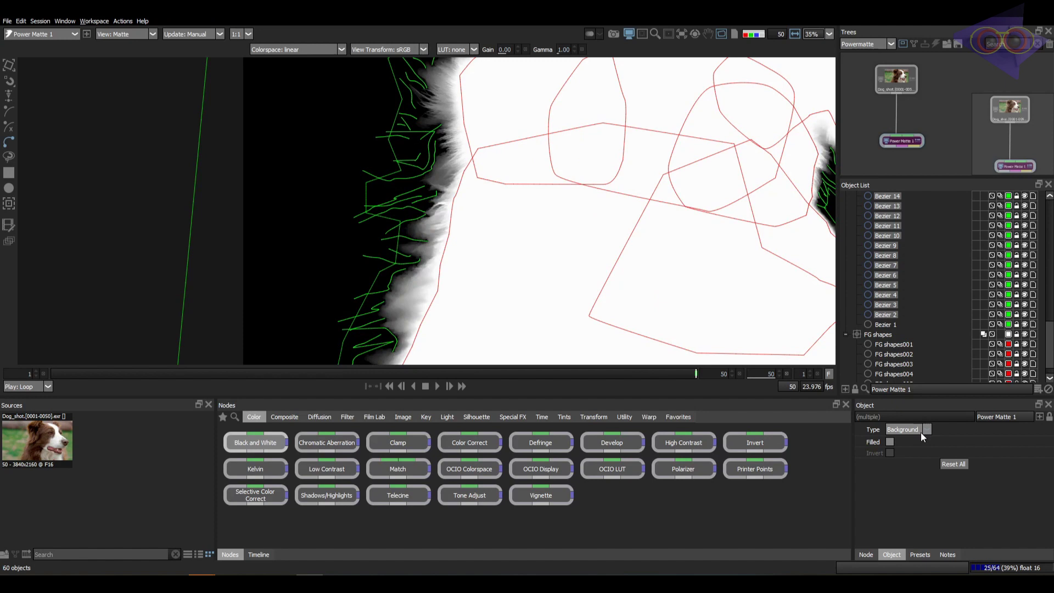
{"action": "left_click", "coordinate": [898, 439]}
{"action": "left_click_drag", "start_coordinate": [696, 219], "coordinate": [617, 228]}
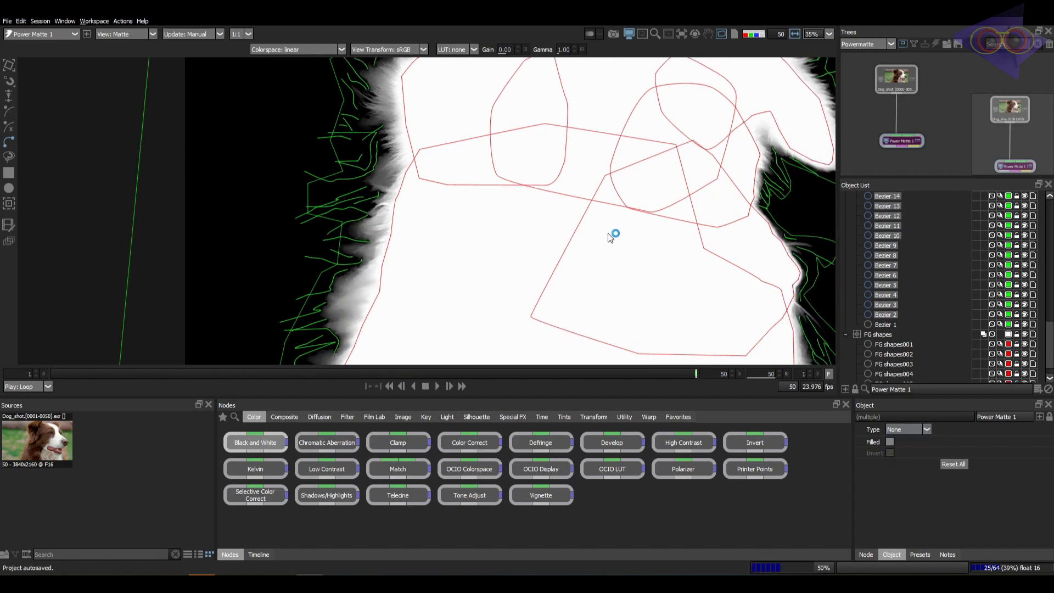
{"action": "scroll", "coordinate": [398, 221], "scroll_direction": "down", "scroll_amount": 2}
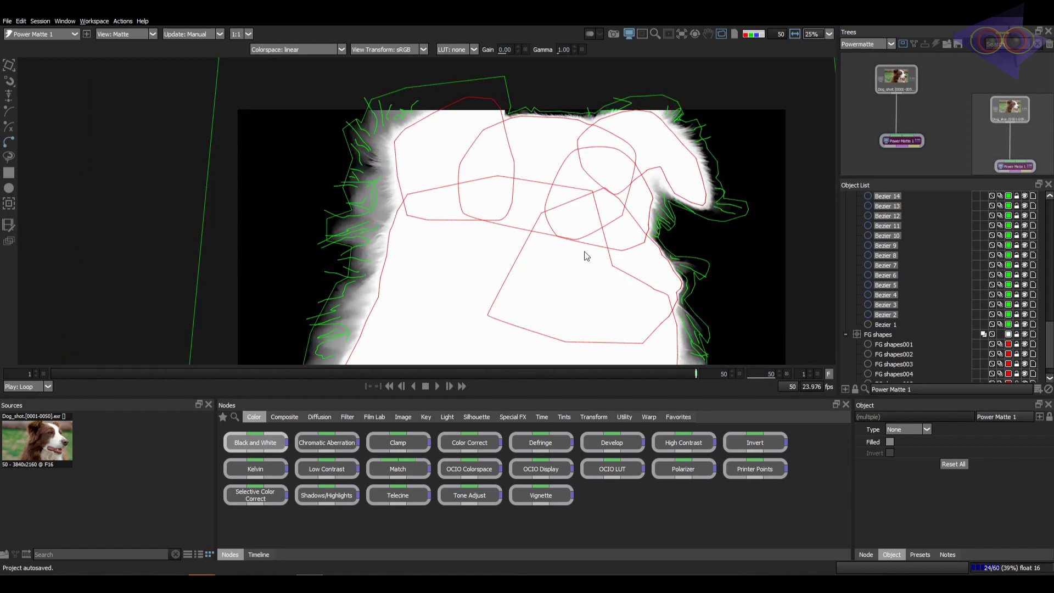
{"action": "left_click", "coordinate": [921, 426]}
{"action": "left_click", "coordinate": [897, 452]}
{"action": "left_click_drag", "start_coordinate": [695, 280], "coordinate": [650, 276]}
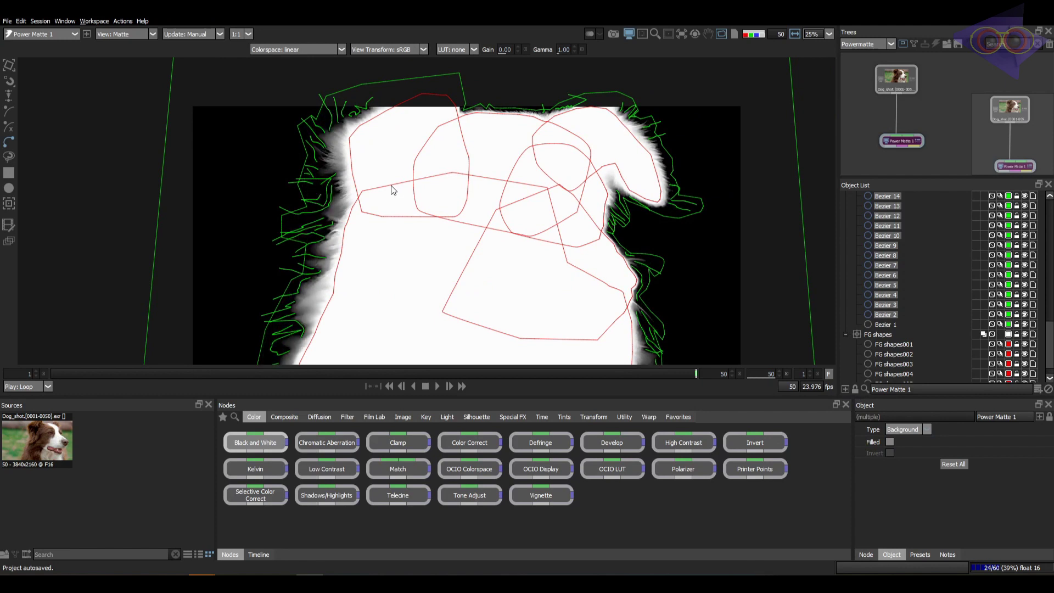
Hide the shape overlays and examine the dog's complete matte.
{"action": "left_click_drag", "start_coordinate": [634, 246], "coordinate": [650, 225]}
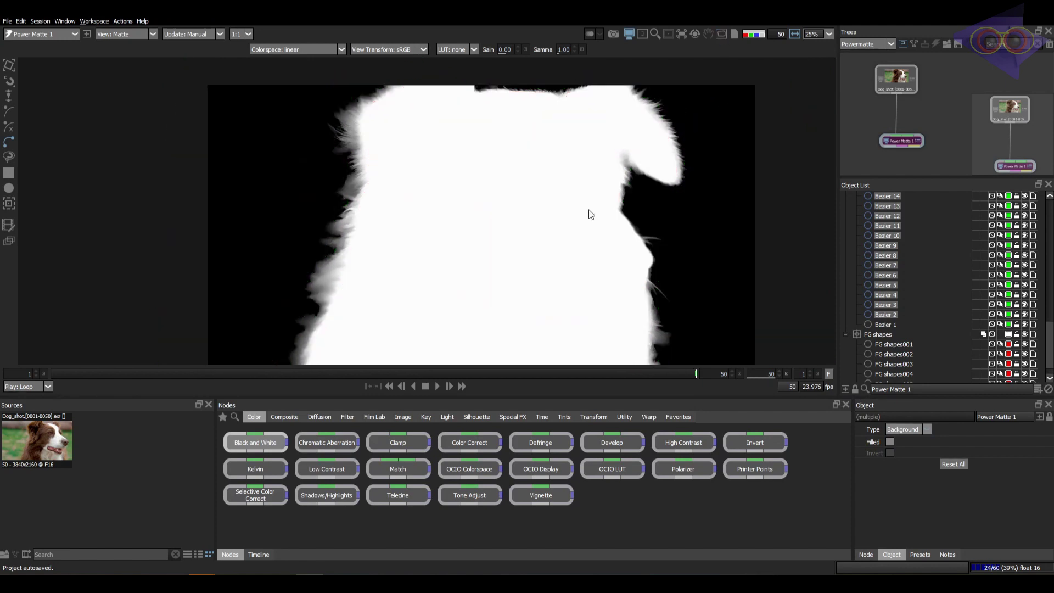
{"action": "scroll", "coordinate": [501, 263], "scroll_direction": "down", "scroll_amount": 2}
{"action": "scroll", "coordinate": [418, 263], "scroll_direction": "up", "scroll_amount": 2}
{"action": "scroll", "coordinate": [429, 254], "scroll_direction": "down", "scroll_amount": 2}
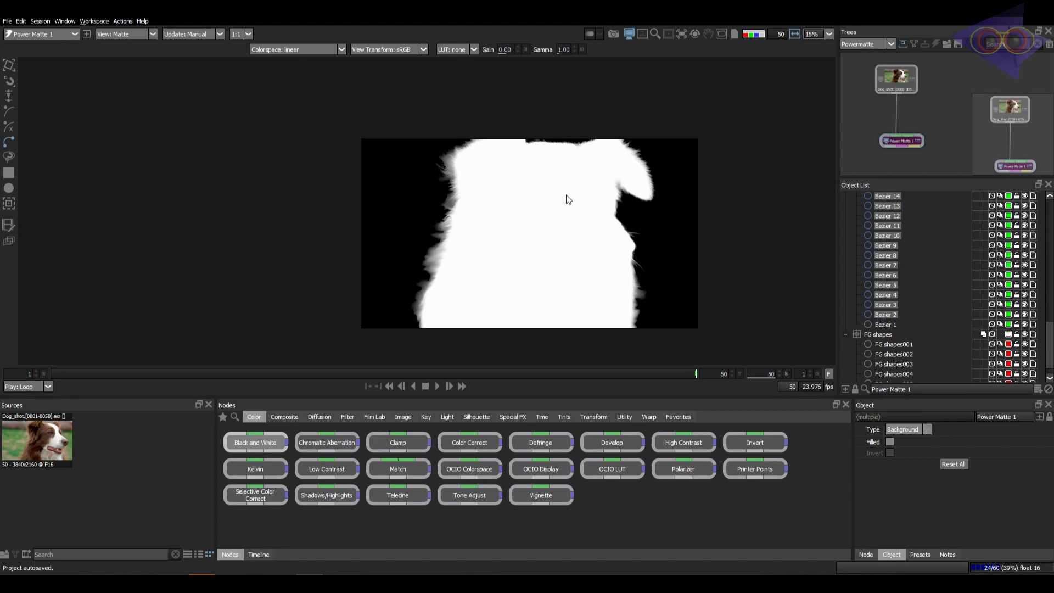
Collapse the Bg shapes and FG shapes groups in the object list and shift the dog source node slightly aside.
{"action": "scroll", "coordinate": [902, 260], "scroll_direction": "down", "scroll_amount": 1}
{"action": "scroll", "coordinate": [901, 220], "scroll_direction": "up", "scroll_amount": 15}
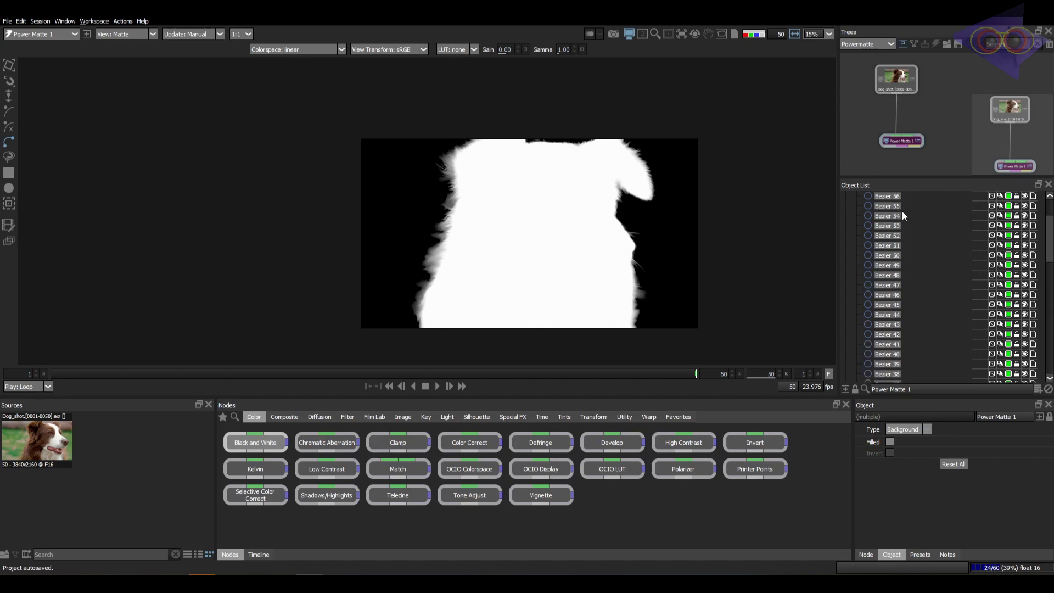
{"action": "left_click", "coordinate": [845, 197]}
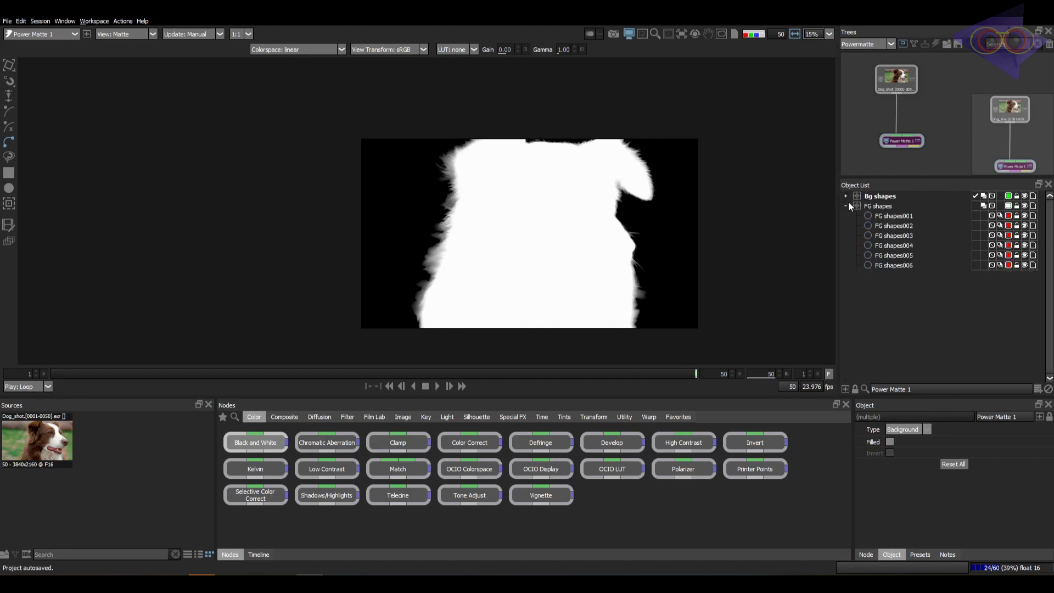
{"action": "left_click", "coordinate": [845, 206]}
{"action": "left_click_drag", "start_coordinate": [664, 230], "coordinate": [631, 240]}
{"action": "left_click_drag", "start_coordinate": [898, 80], "coordinate": [887, 88]}
{"action": "left_click", "coordinate": [928, 129]}
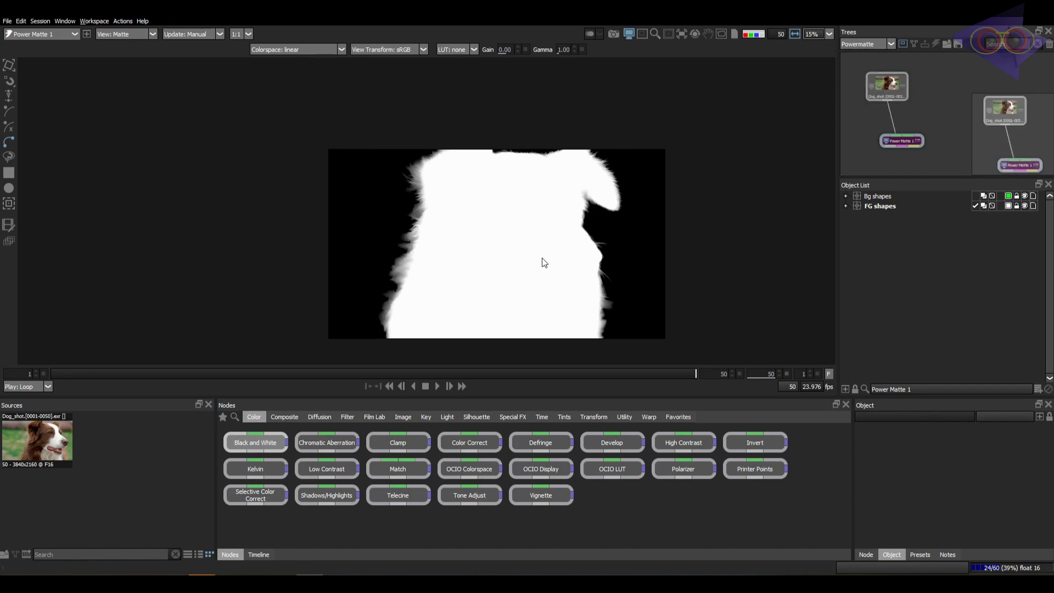
Set the Power Matte viewer to Composite and bring the dog's ear and neck fur into close view.
{"action": "left_click", "coordinate": [141, 36]}
{"action": "left_click", "coordinate": [136, 63]}
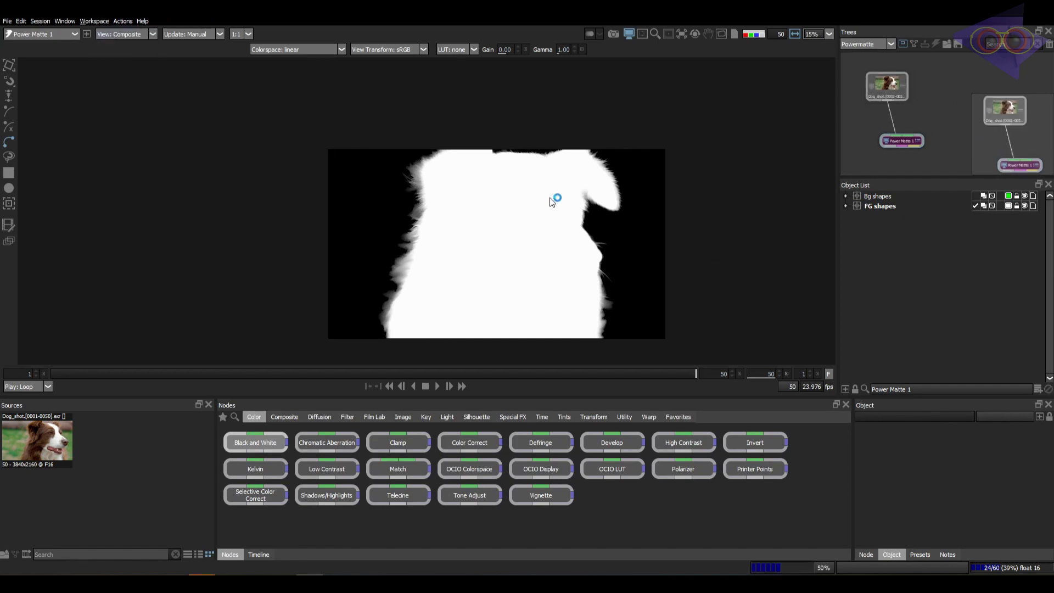
{"action": "scroll", "coordinate": [594, 201], "scroll_direction": "up", "scroll_amount": 3}
{"action": "left_click_drag", "start_coordinate": [107, 266], "coordinate": [242, 228]}
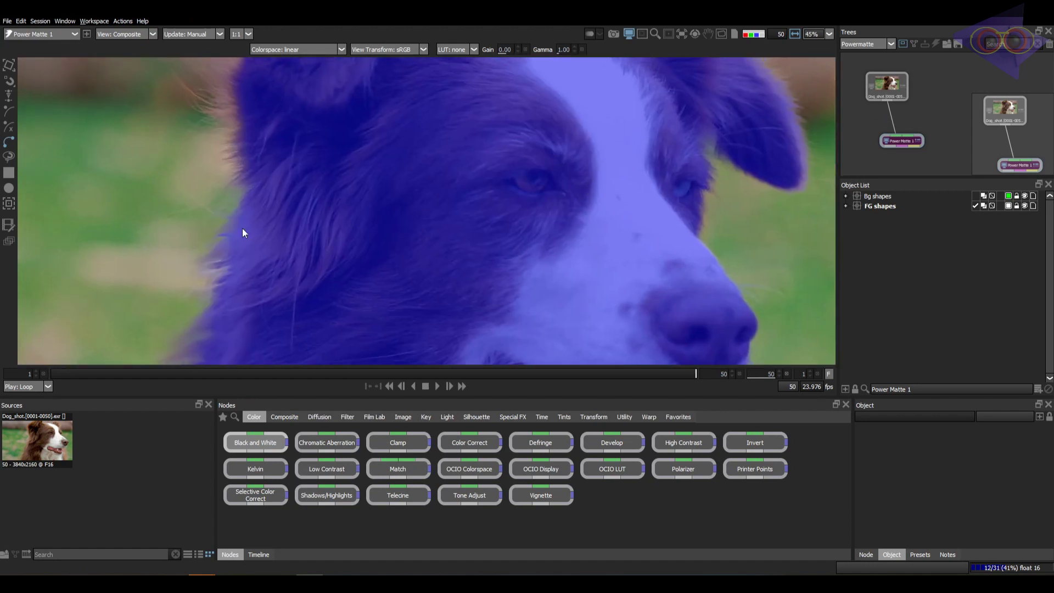
Compare the dog's composite in the alpha, plain color and blue overlay displays, ending on the overlay.
{"action": "key", "text": "a"}
{"action": "left_click_drag", "start_coordinate": [237, 62], "coordinate": [270, 145]}
{"action": "scroll", "coordinate": [431, 245], "scroll_direction": "up", "scroll_amount": 3}
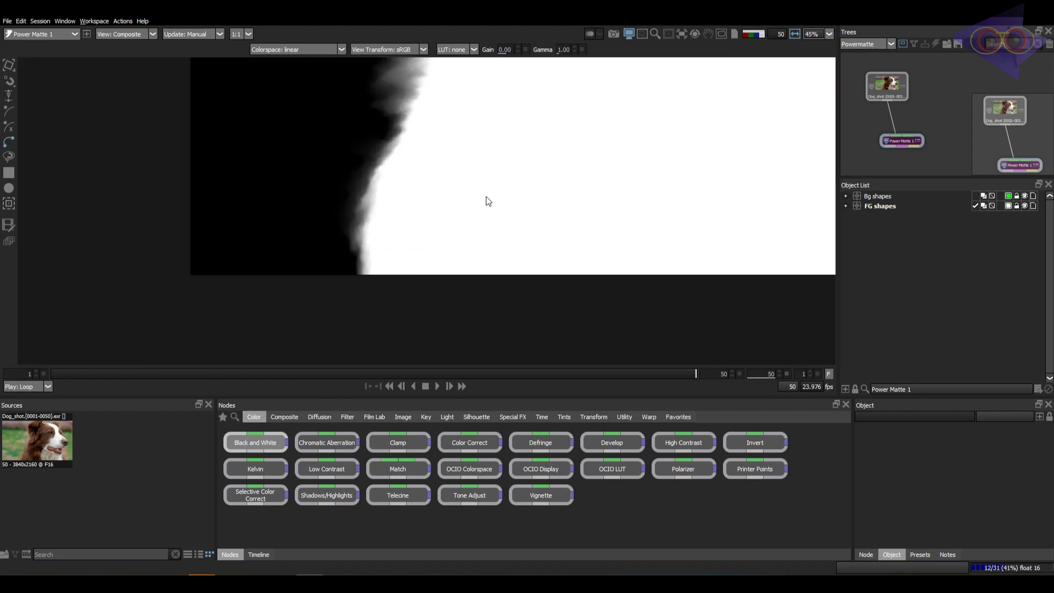
{"action": "scroll", "coordinate": [463, 225], "scroll_direction": "down", "scroll_amount": 3}
{"action": "key", "text": "a"}
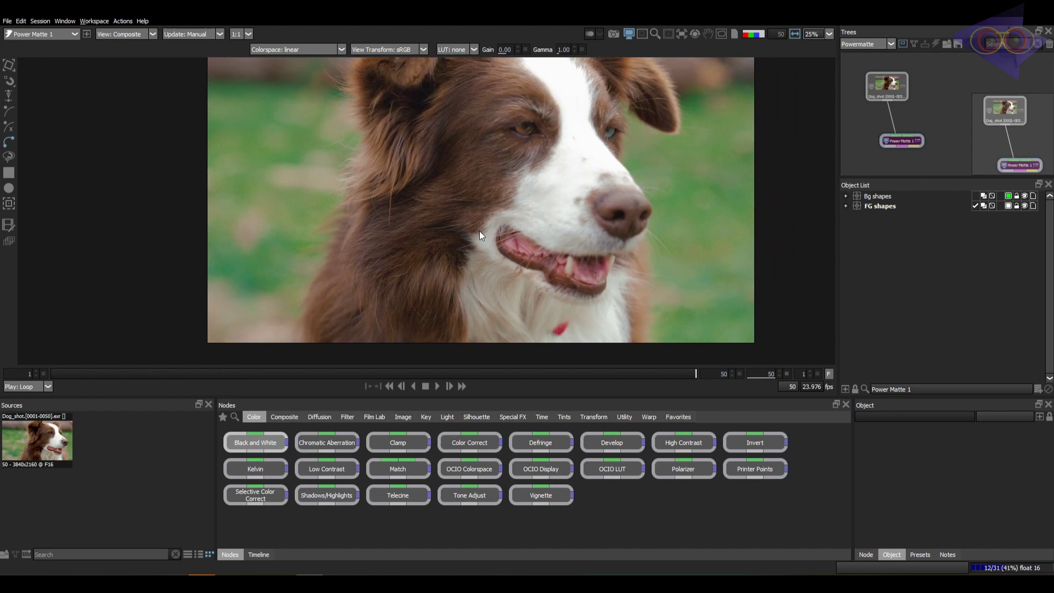
{"action": "left_click_drag", "start_coordinate": [734, 105], "coordinate": [712, 152]}
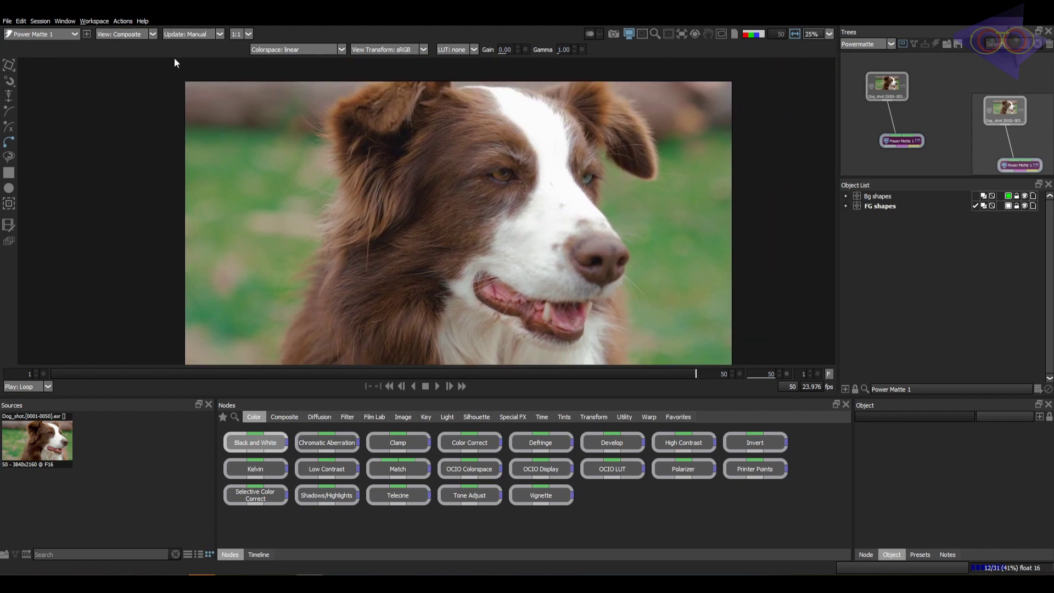
{"action": "key", "text": "a"}
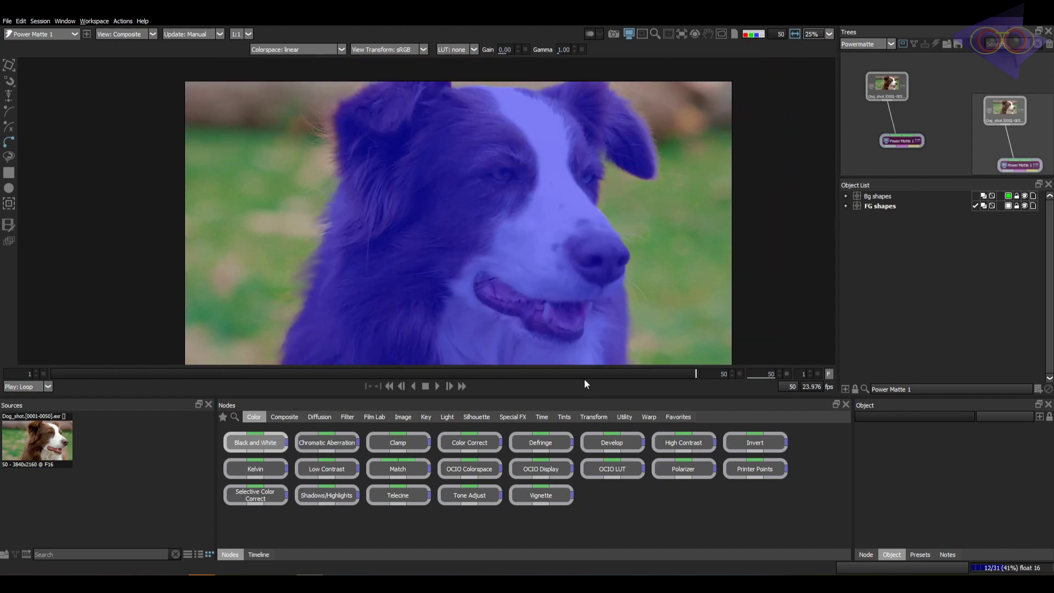
Add a Color node as the background input of Power Matte 1 and view the Power Matte composite.
{"action": "left_click", "coordinate": [318, 418]}
{"action": "left_click", "coordinate": [284, 417]}
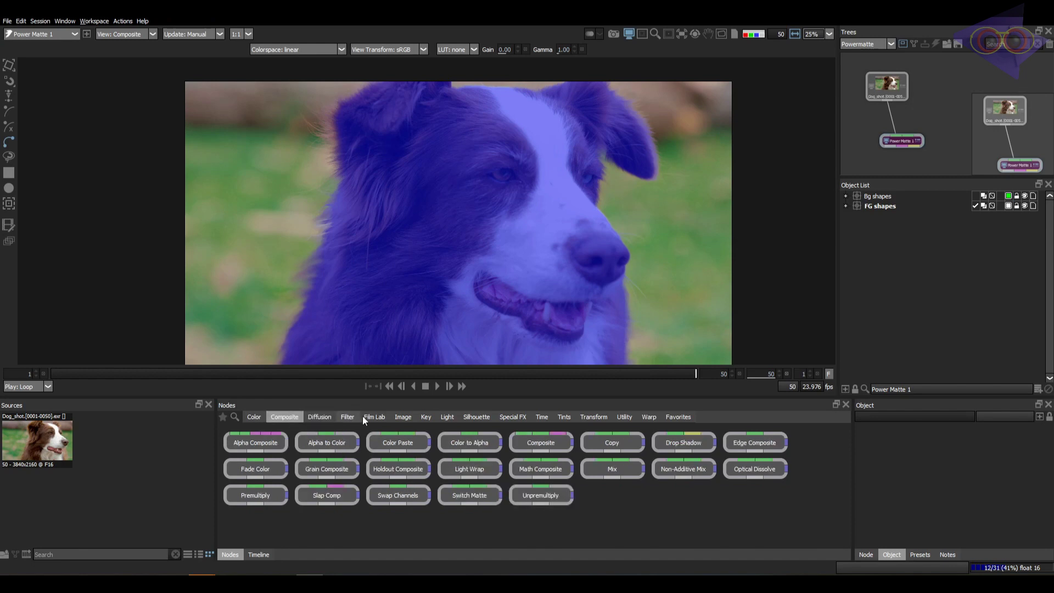
{"action": "left_click", "coordinate": [374, 417]}
{"action": "left_click", "coordinate": [403, 418]}
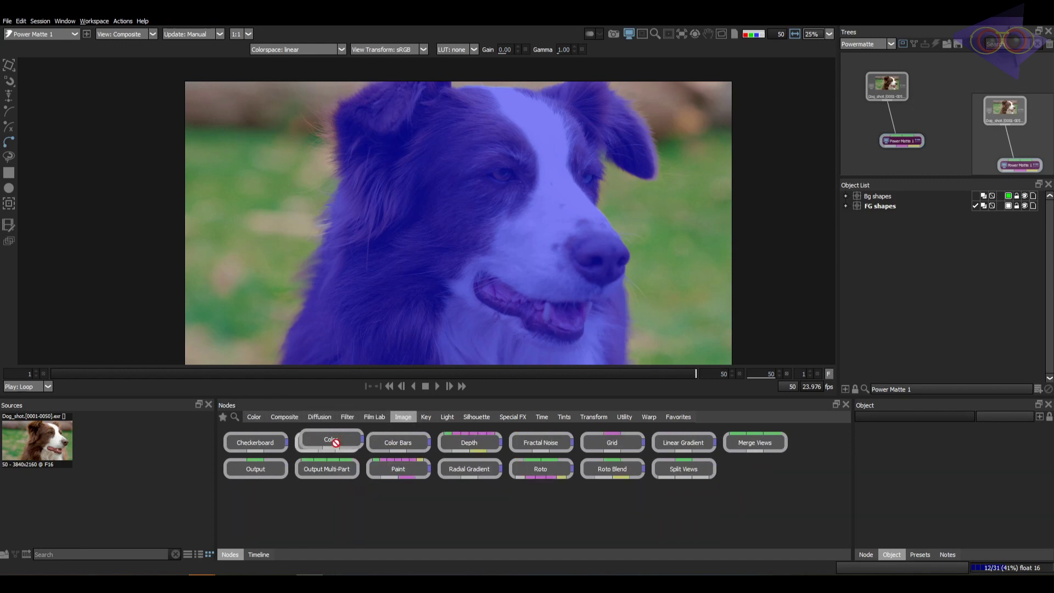
{"action": "left_click_drag", "start_coordinate": [328, 442], "coordinate": [943, 101]}
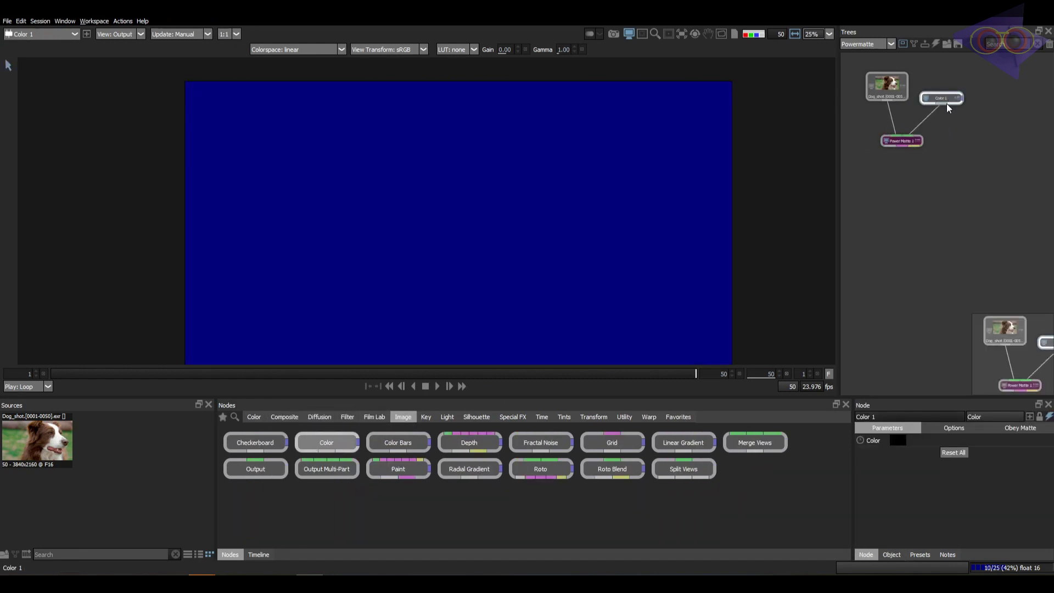
{"action": "left_click", "coordinate": [887, 141]}
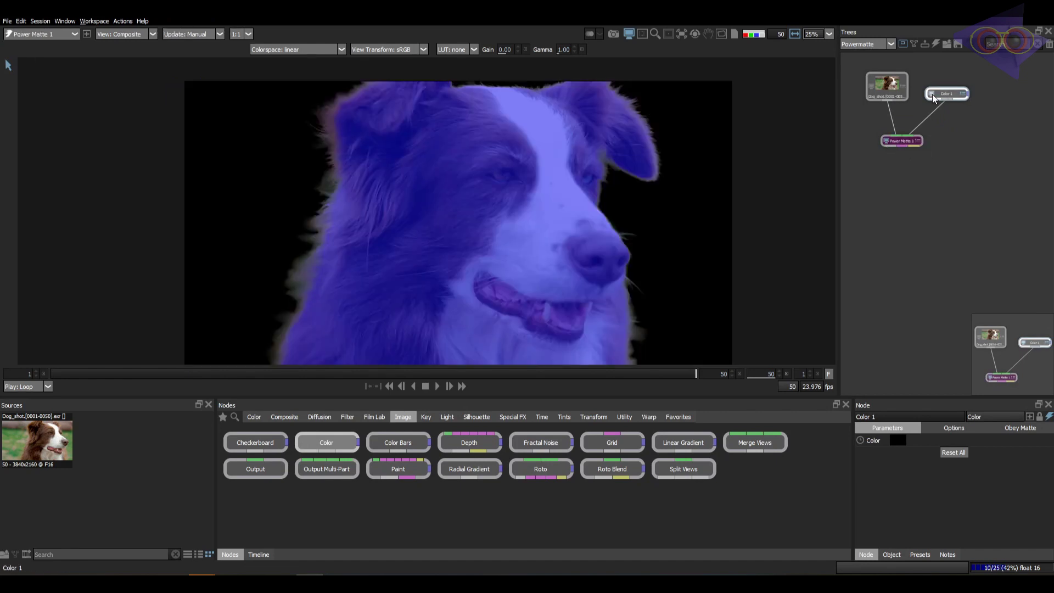
Try a new color on the Color node and check it behind the dog in the Power Matte composite.
{"action": "left_click", "coordinate": [899, 440]}
{"action": "left_click", "coordinate": [397, 222]}
{"action": "left_click", "coordinate": [631, 393]}
{"action": "left_click", "coordinate": [897, 140]}
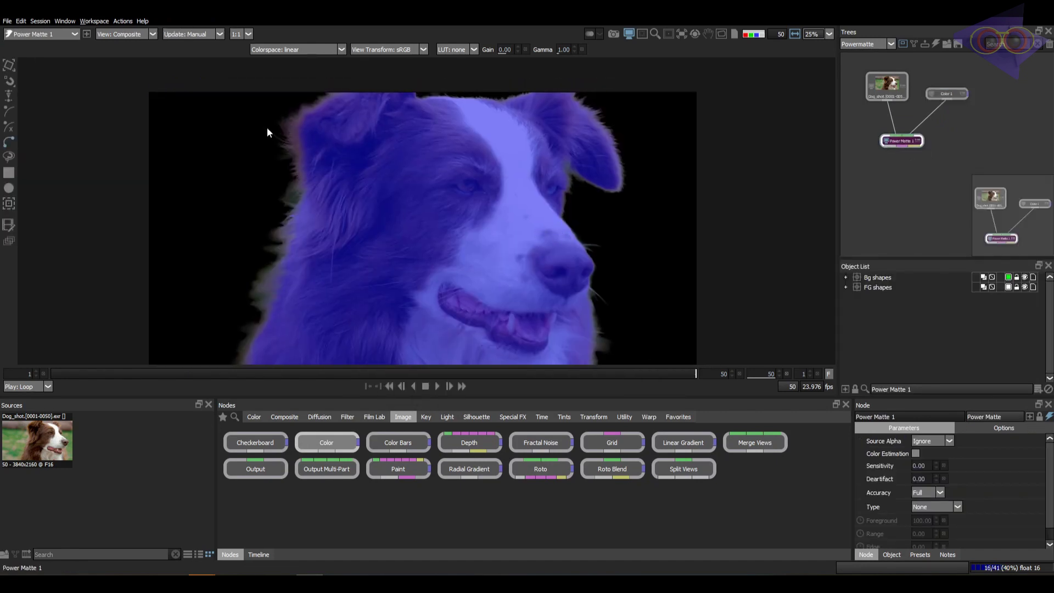
{"action": "double_click", "coordinate": [946, 94]}
{"action": "double_click", "coordinate": [897, 140]}
{"action": "double_click", "coordinate": [963, 95]}
Set the Color node to olive and inspect the ear's fur edge over it without the blue overlay.
{"action": "left_click", "coordinate": [899, 440]}
{"action": "left_click", "coordinate": [619, 199]}
{"action": "mouse_move", "coordinate": [661, 269]}
{"action": "left_mouse_down"}
{"action": "mouse_move", "coordinate": [680, 259]}
{"action": "mouse_move", "coordinate": [670, 283]}
{"action": "left_mouse_up"}
{"action": "left_click", "coordinate": [631, 391]}
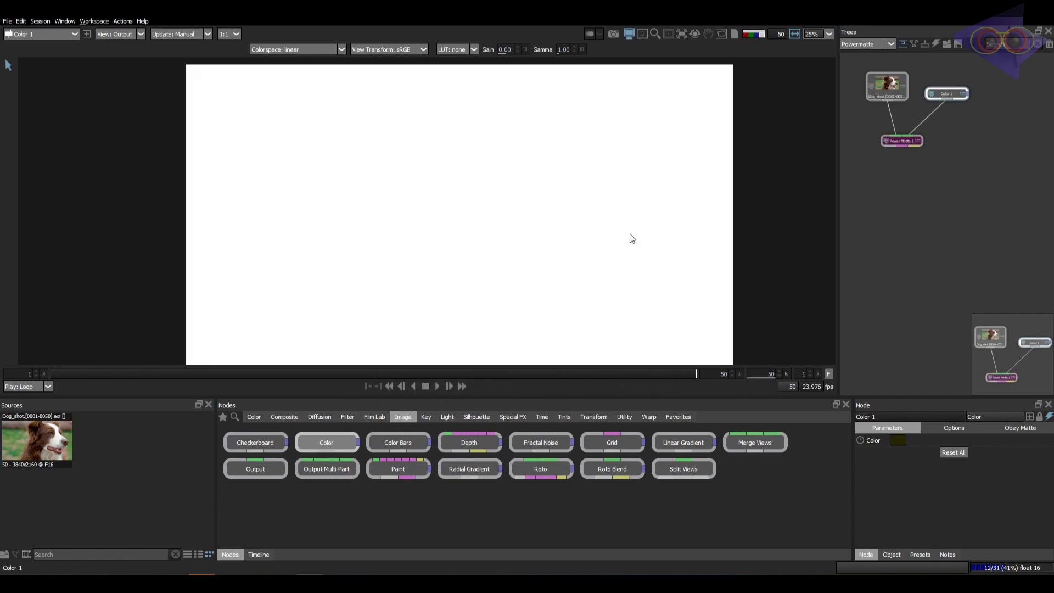
{"action": "left_click", "coordinate": [887, 141]}
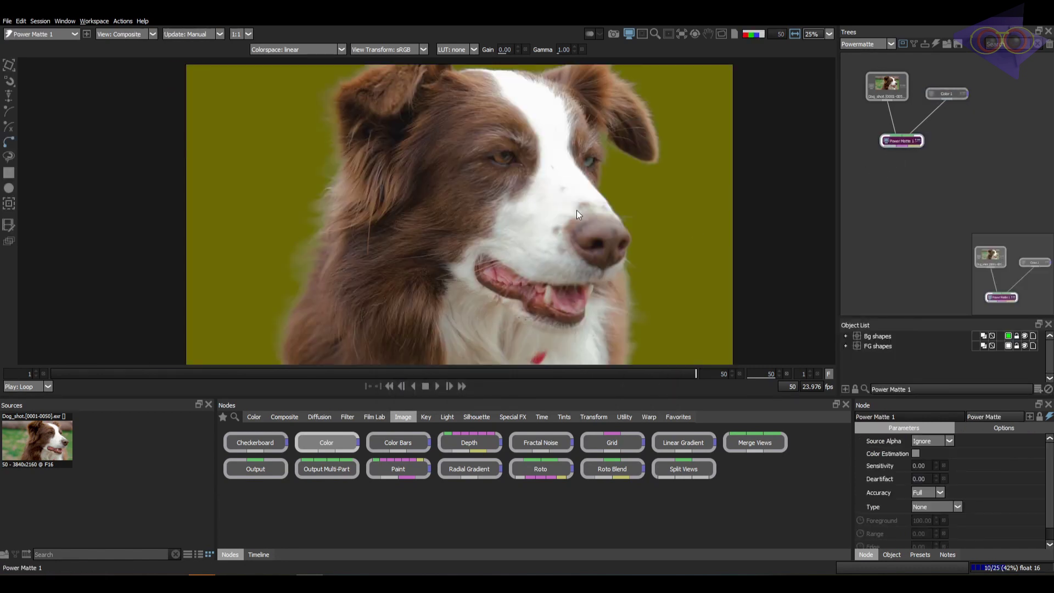
{"action": "scroll", "coordinate": [294, 216], "scroll_direction": "up", "scroll_amount": 4}
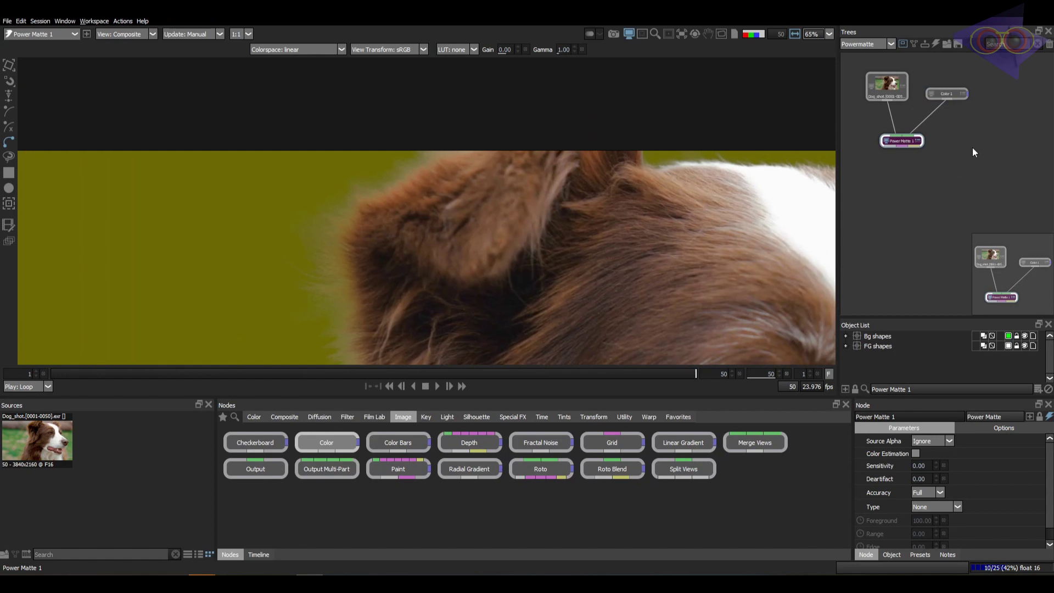
Change the Color node to a muted green and display the Power Matte composite over it.
{"action": "left_click", "coordinate": [963, 92]}
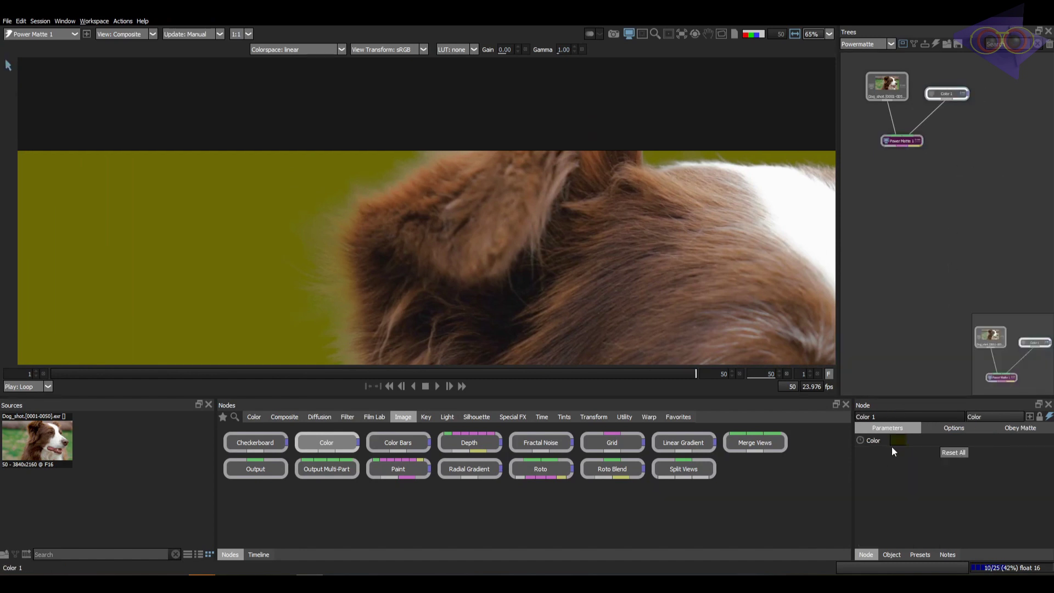
{"action": "left_click", "coordinate": [899, 441]}
{"action": "left_click_drag", "start_coordinate": [606, 218], "coordinate": [604, 233]}
{"action": "left_click", "coordinate": [631, 393]}
{"action": "left_click", "coordinate": [932, 95]}
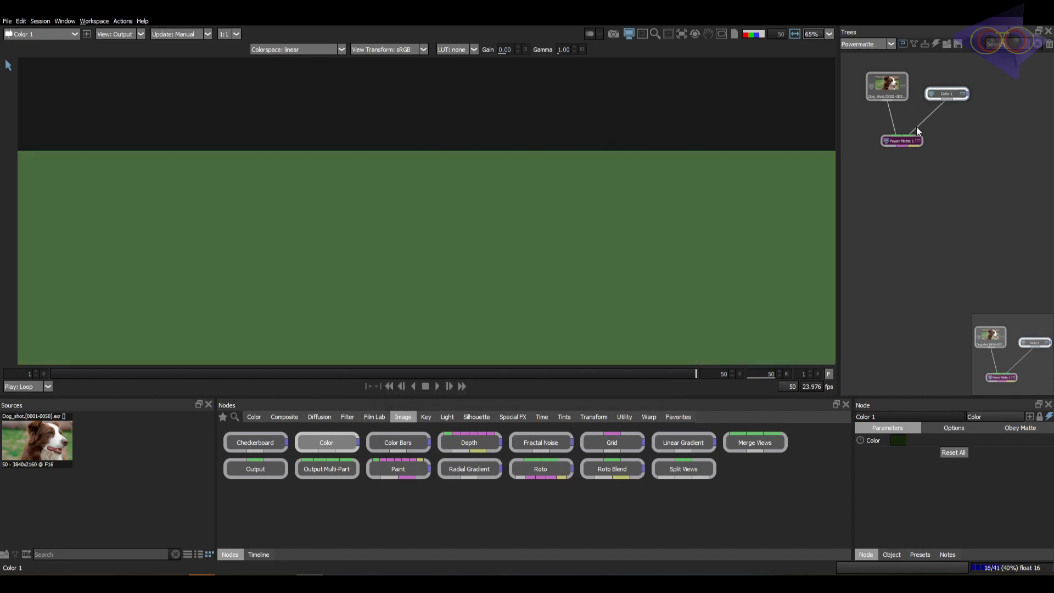
{"action": "left_click", "coordinate": [906, 142]}
Examine the dog's ear and neck fur edges against the green background for color fringing.
{"action": "scroll", "coordinate": [570, 219], "scroll_direction": "down", "scroll_amount": 5}
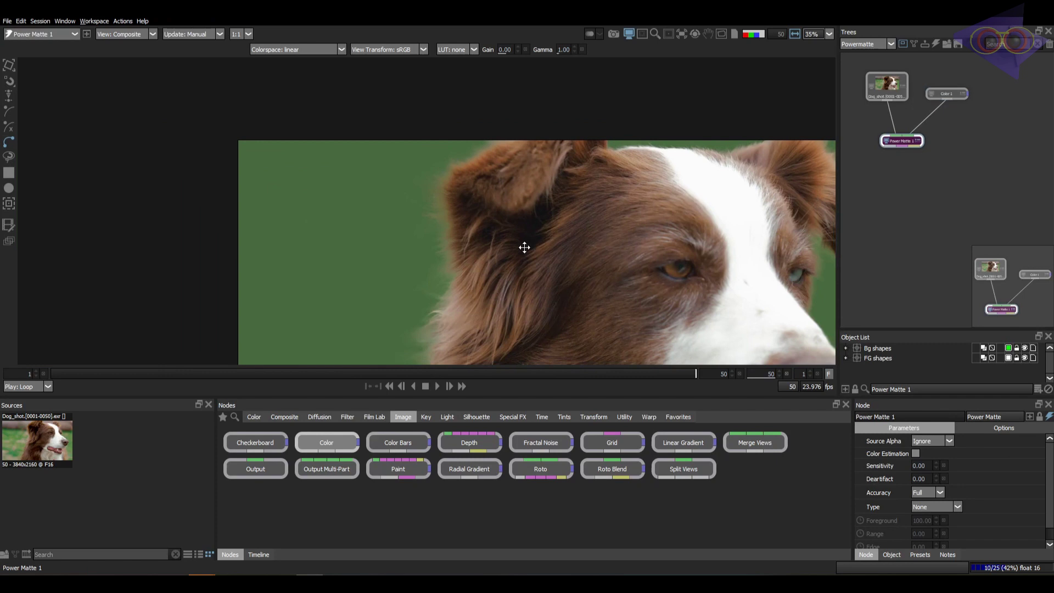
{"action": "left_click_drag", "start_coordinate": [554, 209], "coordinate": [643, 200]}
{"action": "scroll", "coordinate": [628, 148], "scroll_direction": "up", "scroll_amount": 2}
{"action": "scroll", "coordinate": [643, 200], "scroll_direction": "down", "scroll_amount": 2}
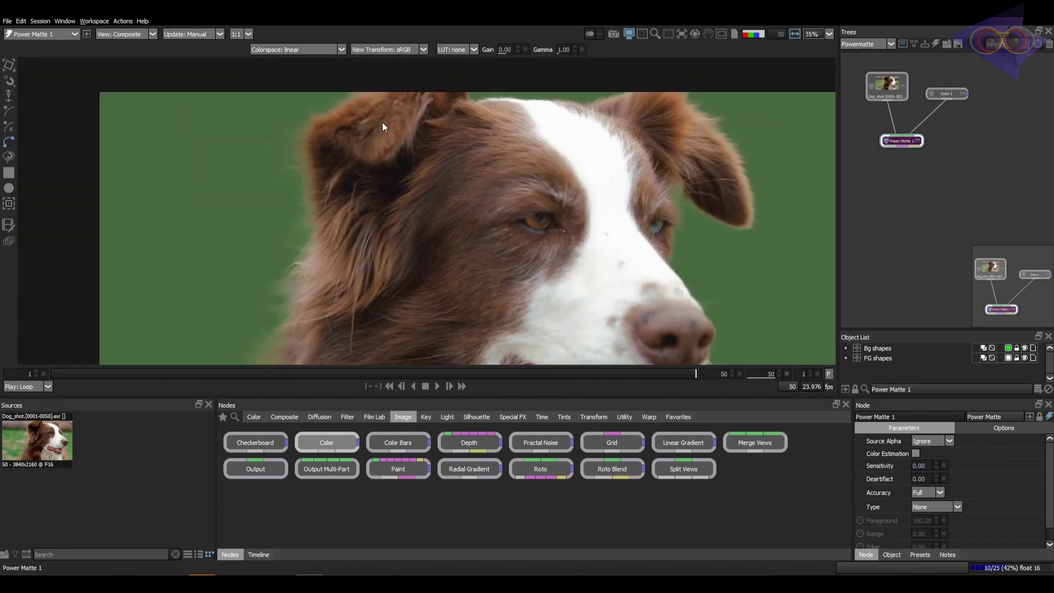
{"action": "left_click_drag", "start_coordinate": [450, 137], "coordinate": [461, 185]}
{"action": "scroll", "coordinate": [513, 153], "scroll_direction": "up", "scroll_amount": 2}
{"action": "scroll", "coordinate": [513, 154], "scroll_direction": "up", "scroll_amount": 5}
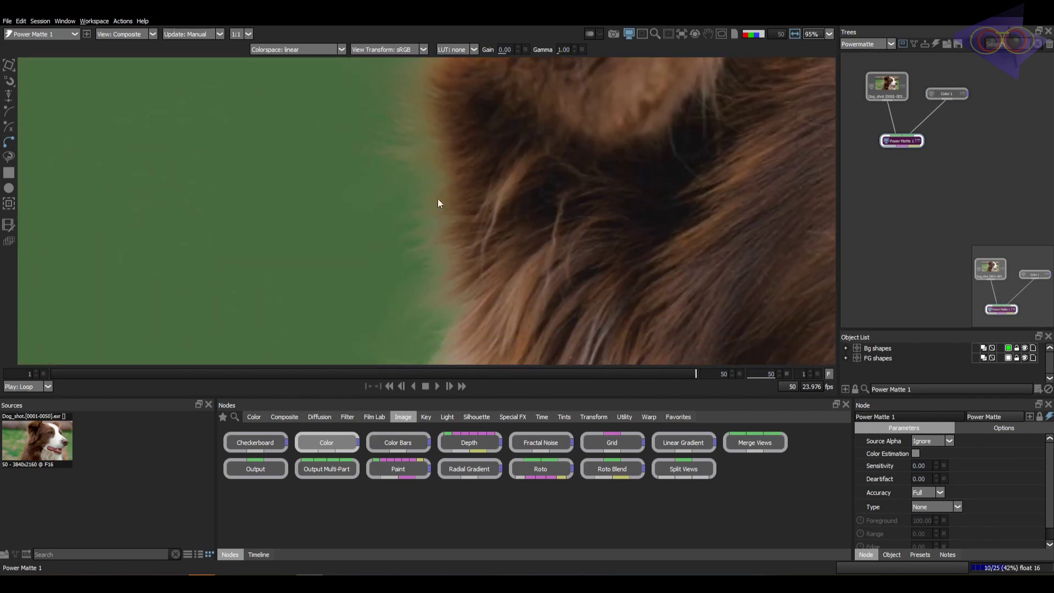
{"action": "scroll", "coordinate": [452, 190], "scroll_direction": "down", "scroll_amount": 3}
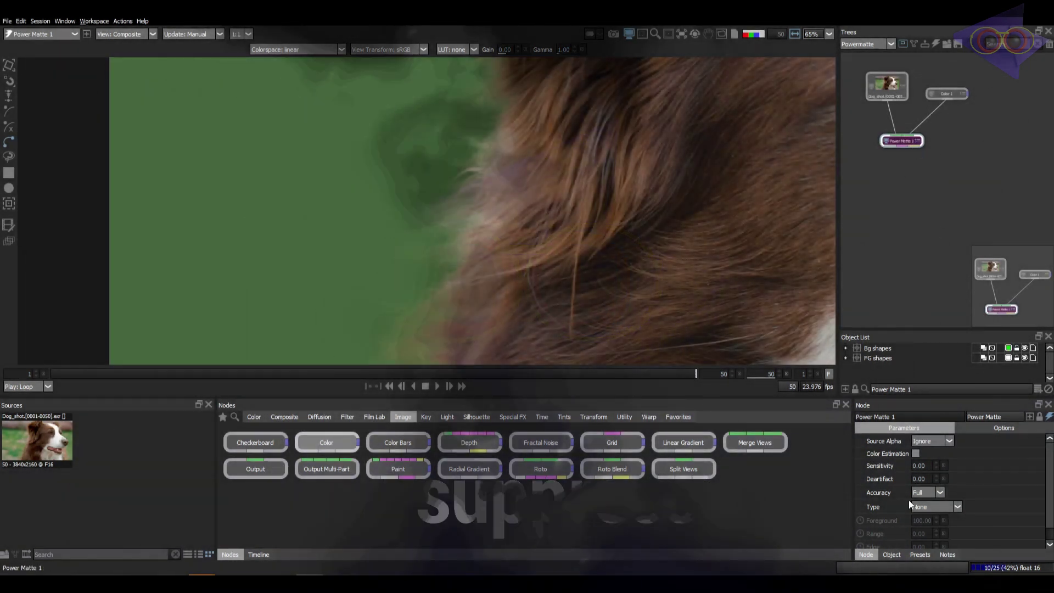
{"action": "scroll", "coordinate": [674, 239], "scroll_direction": "down", "scroll_amount": 3}
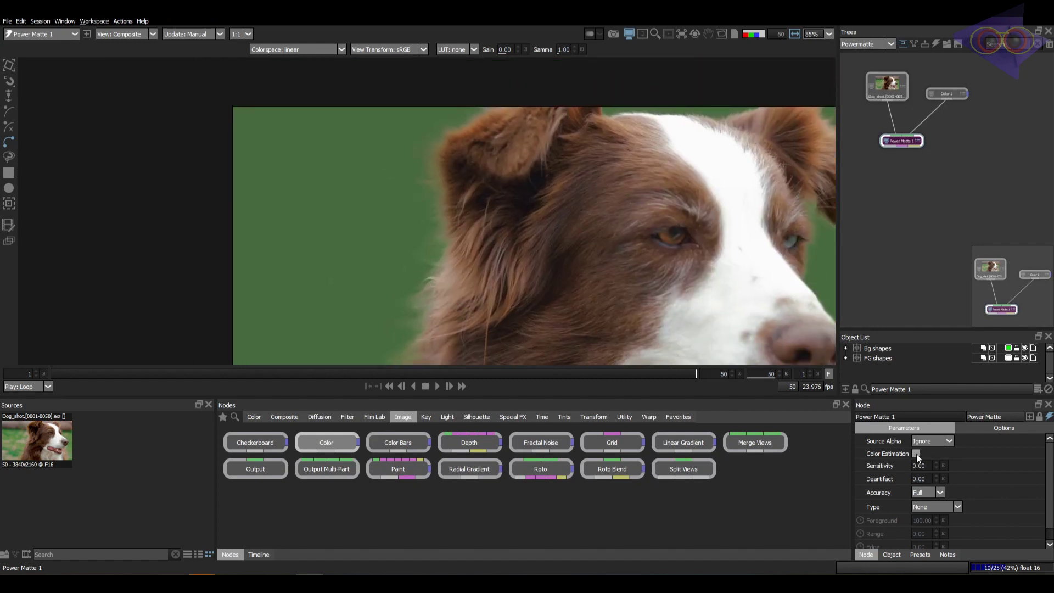
Enable Color Estimation on the Power Matte node and set the viewer's Update mode to Drag.
{"action": "left_click", "coordinate": [916, 454]}
{"action": "left_click_drag", "start_coordinate": [573, 244], "coordinate": [537, 242]}
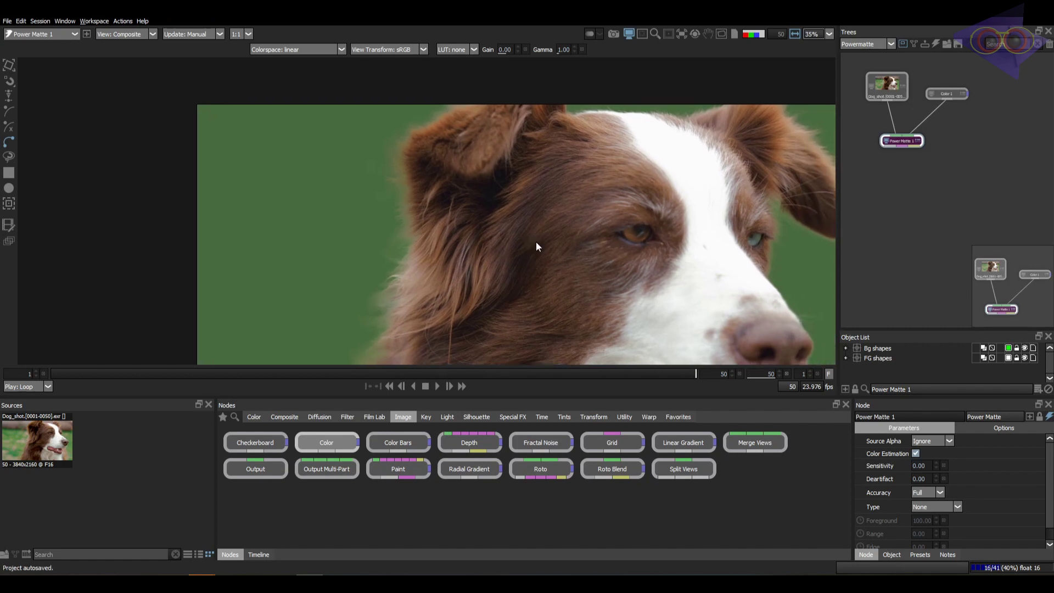
{"action": "left_click", "coordinate": [207, 36]}
{"action": "left_click", "coordinate": [204, 42]}
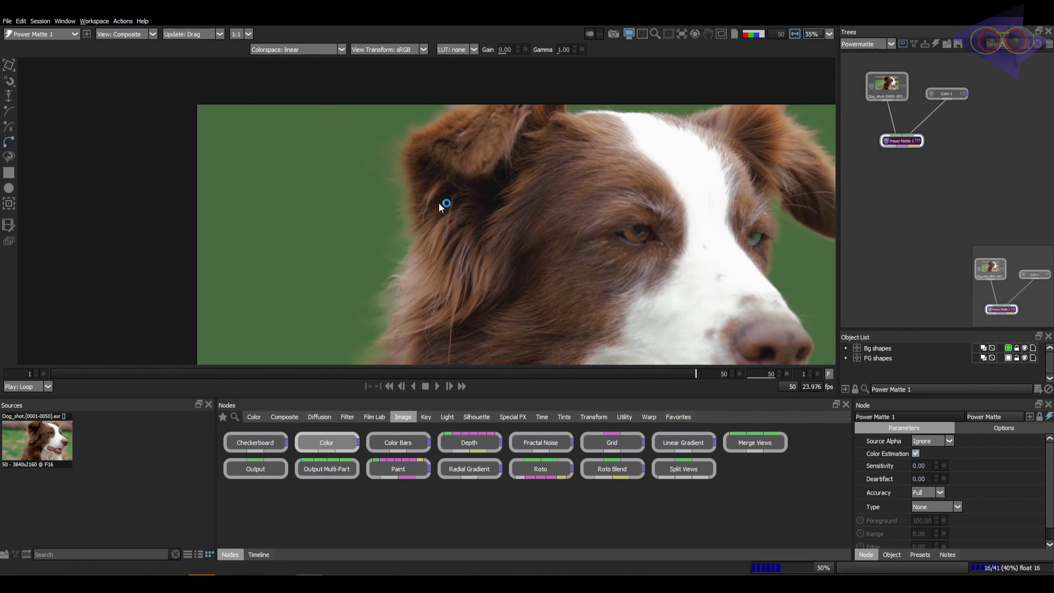
{"action": "left_click_drag", "start_coordinate": [506, 249], "coordinate": [334, 244]}
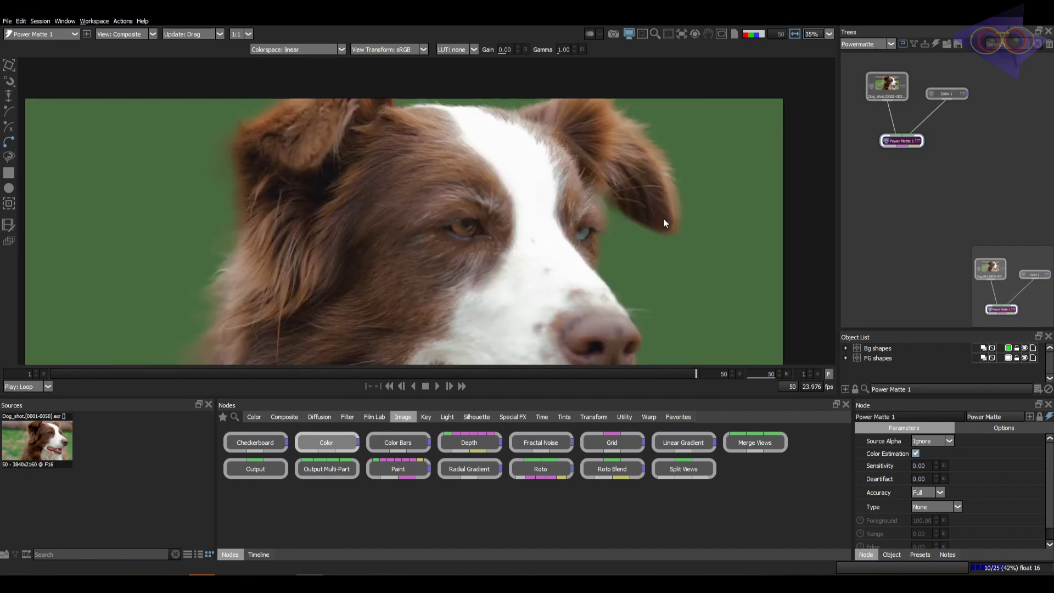
Compare the neck fur edge with Color Estimation turned off, and enable Color Estimation again.
{"action": "left_click", "coordinate": [916, 453]}
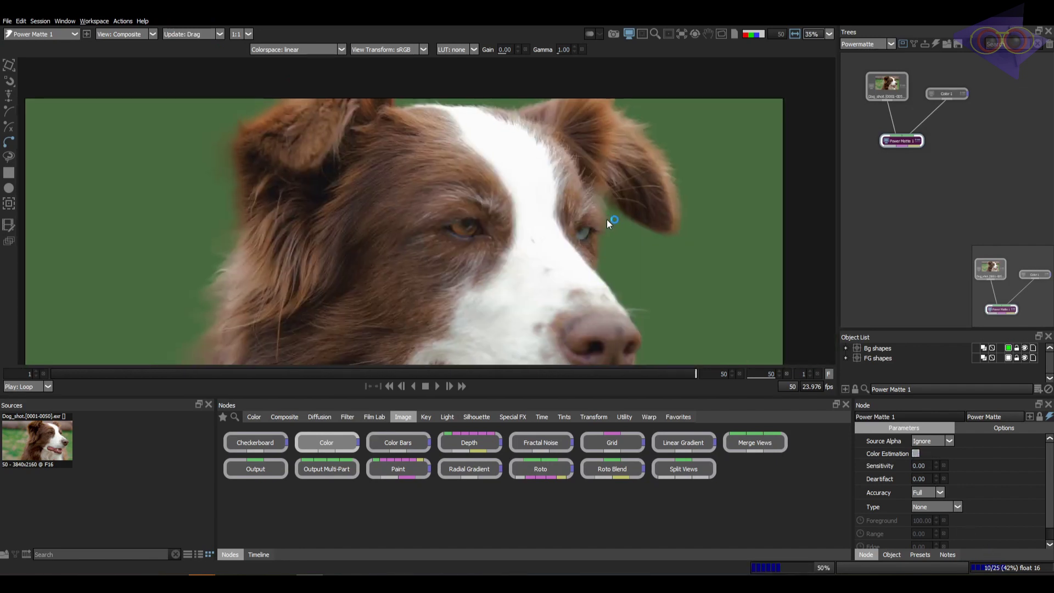
{"action": "left_click_drag", "start_coordinate": [282, 269], "coordinate": [387, 244]}
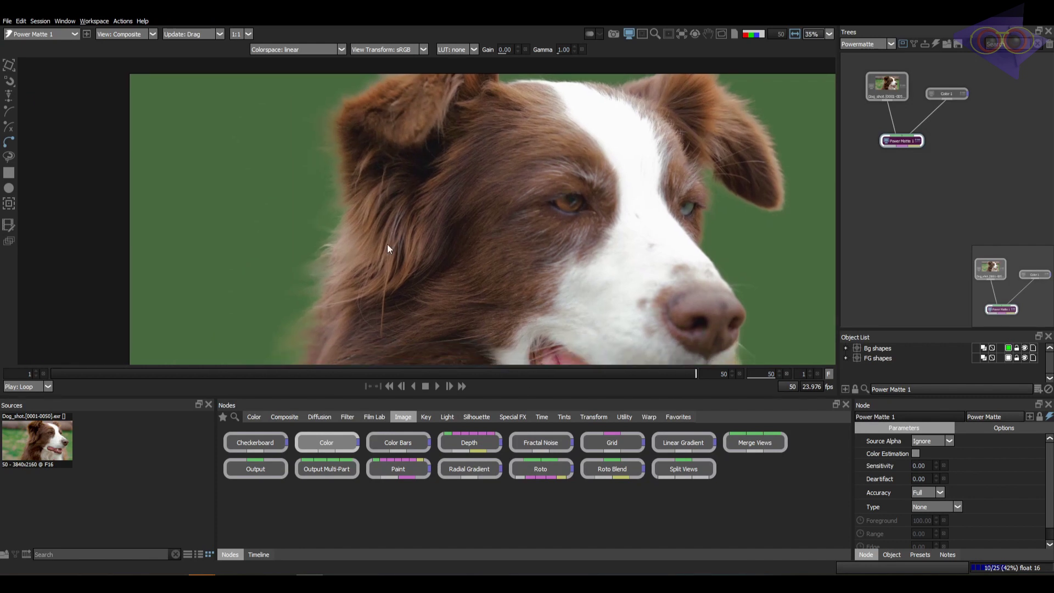
{"action": "left_click_drag", "start_coordinate": [331, 273], "coordinate": [395, 239]}
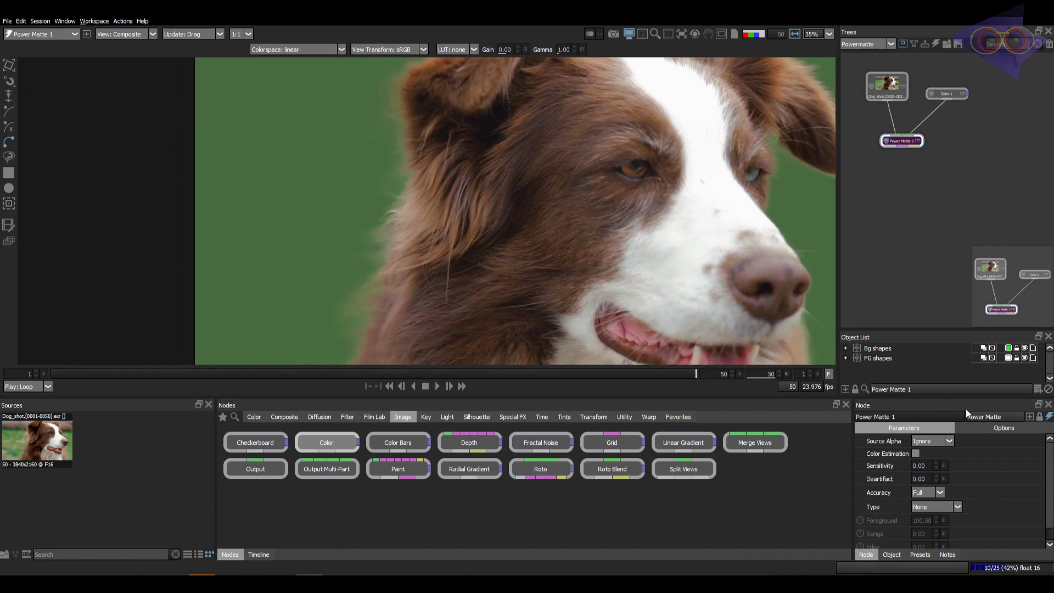
{"action": "left_click", "coordinate": [916, 454]}
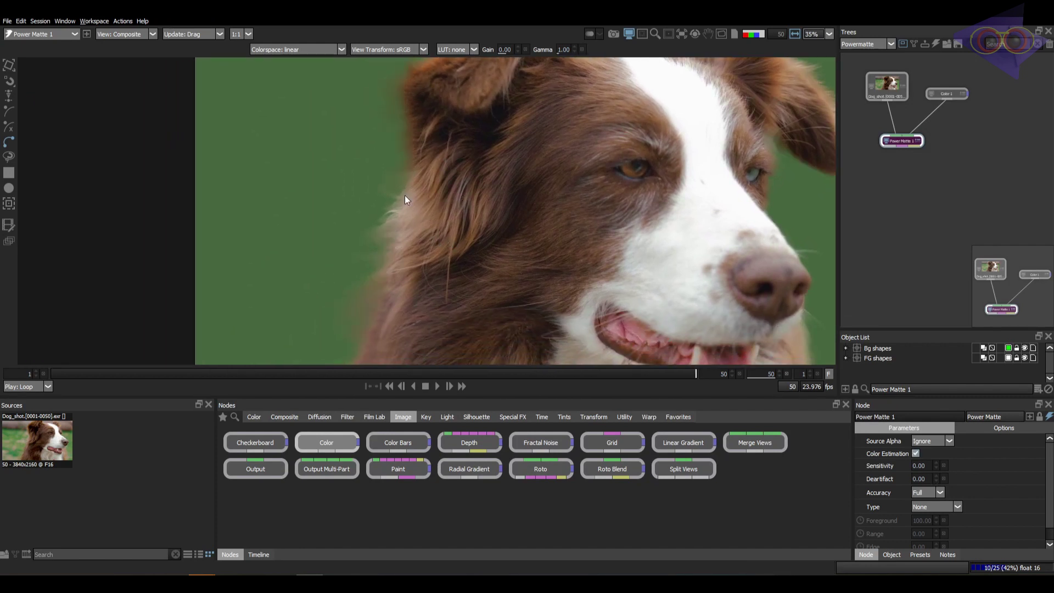
Inspect both ears' edges with Color Estimation on, and disable Color Estimation to compare the edge beside the blue eye.
{"action": "scroll", "coordinate": [423, 286], "scroll_direction": "up", "scroll_amount": 5}
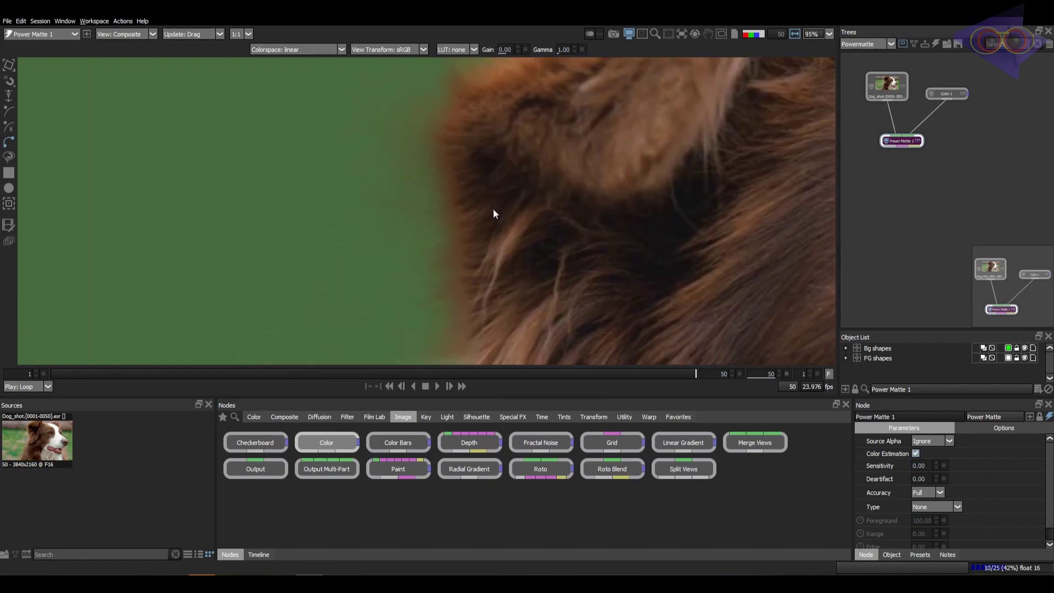
{"action": "scroll", "coordinate": [692, 212], "scroll_direction": "down", "scroll_amount": 3}
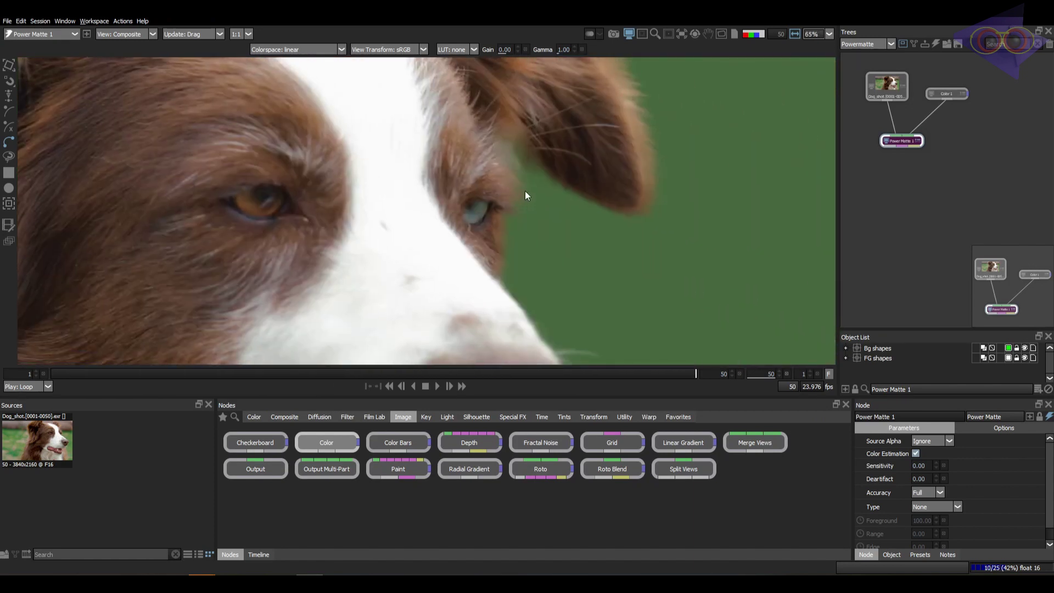
{"action": "scroll", "coordinate": [648, 190], "scroll_direction": "up", "scroll_amount": 3}
{"action": "left_click", "coordinate": [915, 454]}
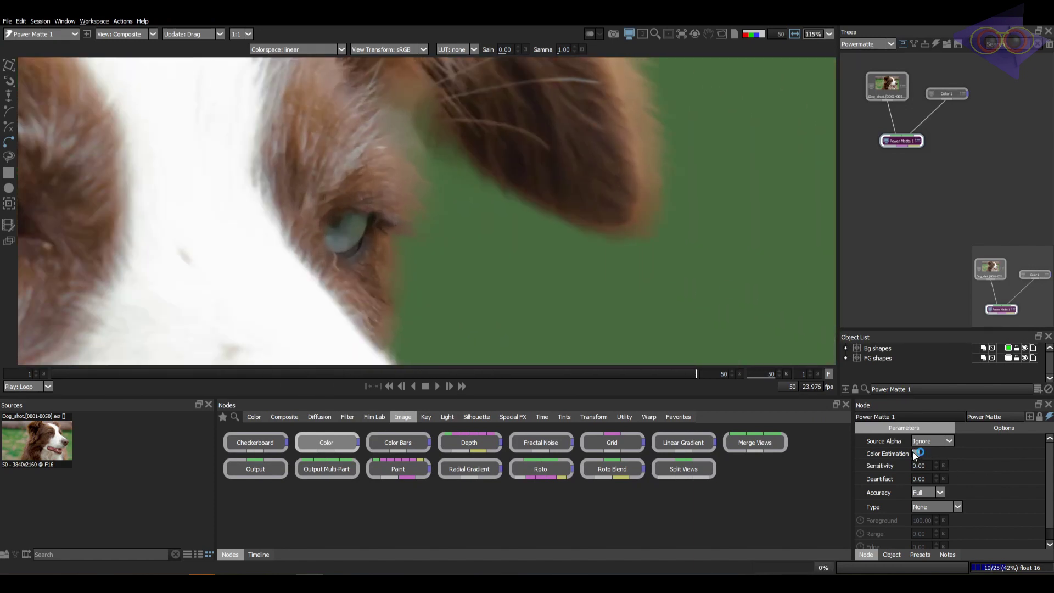
{"action": "scroll", "coordinate": [696, 252], "scroll_direction": "down", "scroll_amount": 10}
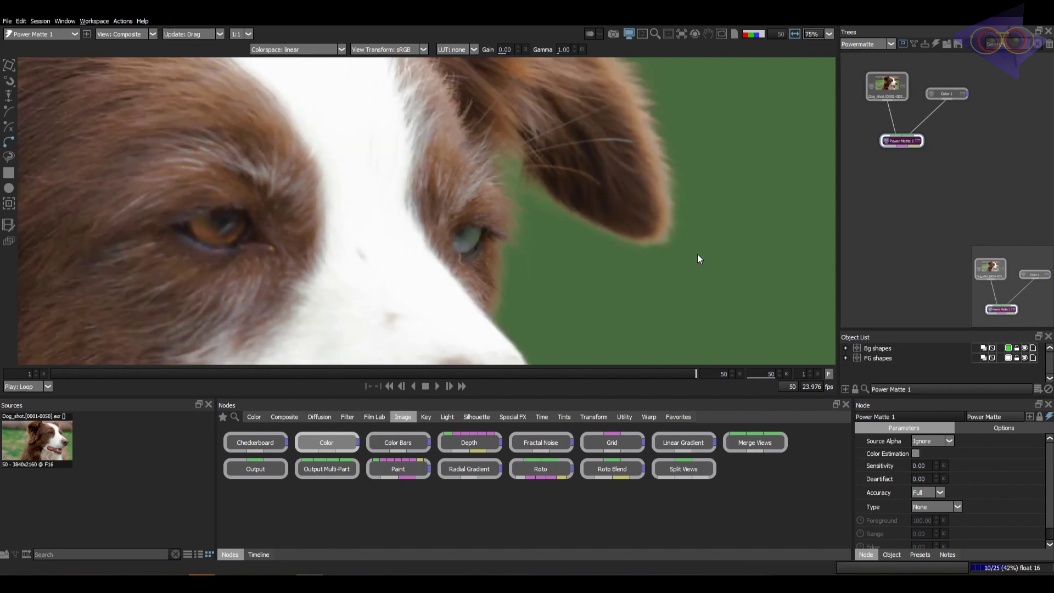
Delete the Color background node from the tree and move the Power Matte node lower to make room.
{"action": "scroll", "coordinate": [625, 233], "scroll_direction": "up", "scroll_amount": 2}
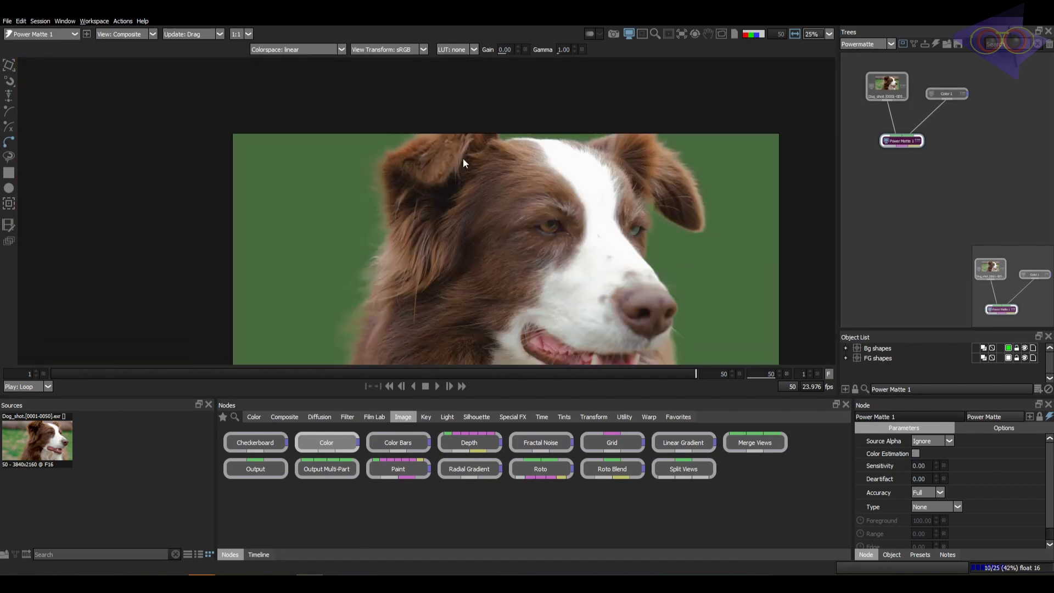
{"action": "left_click", "coordinate": [946, 94]}
{"action": "key", "text": "Delete"}
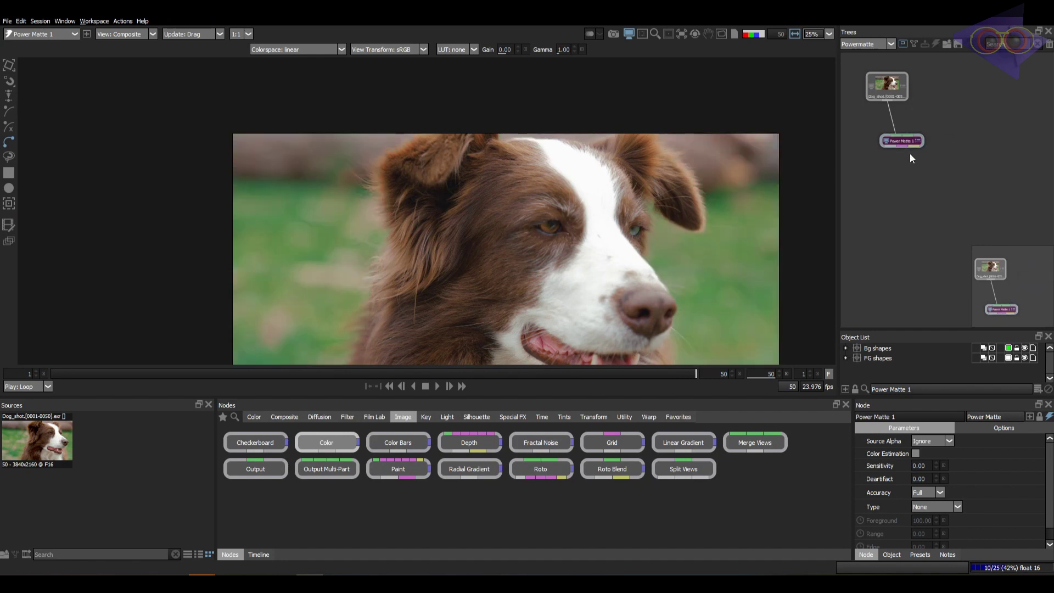
{"action": "left_click_drag", "start_coordinate": [903, 141], "coordinate": [911, 164]}
Add a Black and White node fed by the dog source, connect it as the Power Matte's background, and view the Power Matte composite.
{"action": "left_click", "coordinate": [253, 416]}
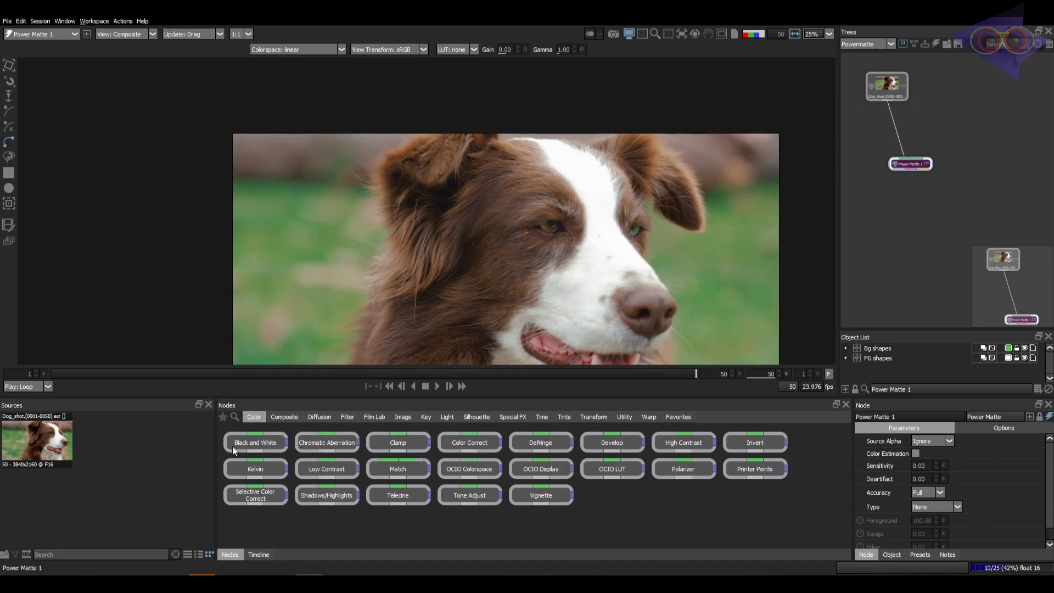
{"action": "left_click_drag", "start_coordinate": [232, 446], "coordinate": [889, 100]}
{"action": "left_click_drag", "start_coordinate": [648, 238], "coordinate": [643, 186]}
{"action": "left_click_drag", "start_coordinate": [917, 158], "coordinate": [941, 141]}
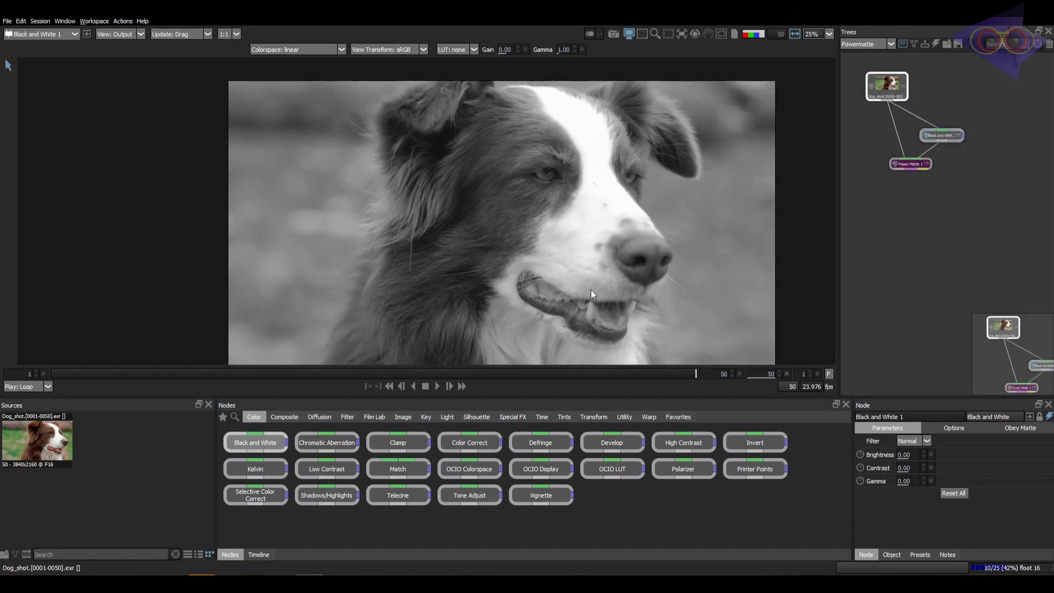
{"action": "left_click", "coordinate": [925, 164]}
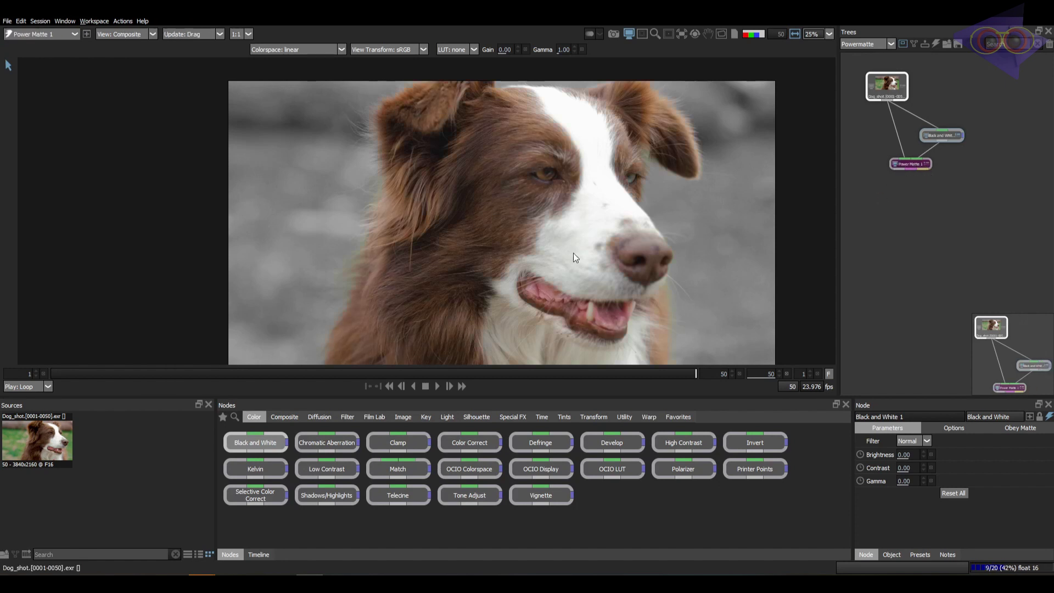
Examine the dog's muzzle, neck, ear and chest edges over the black-and-white background with Color Estimation off.
{"action": "left_click_drag", "start_coordinate": [575, 252], "coordinate": [515, 235]}
{"action": "scroll", "coordinate": [603, 211], "scroll_direction": "up", "scroll_amount": 4}
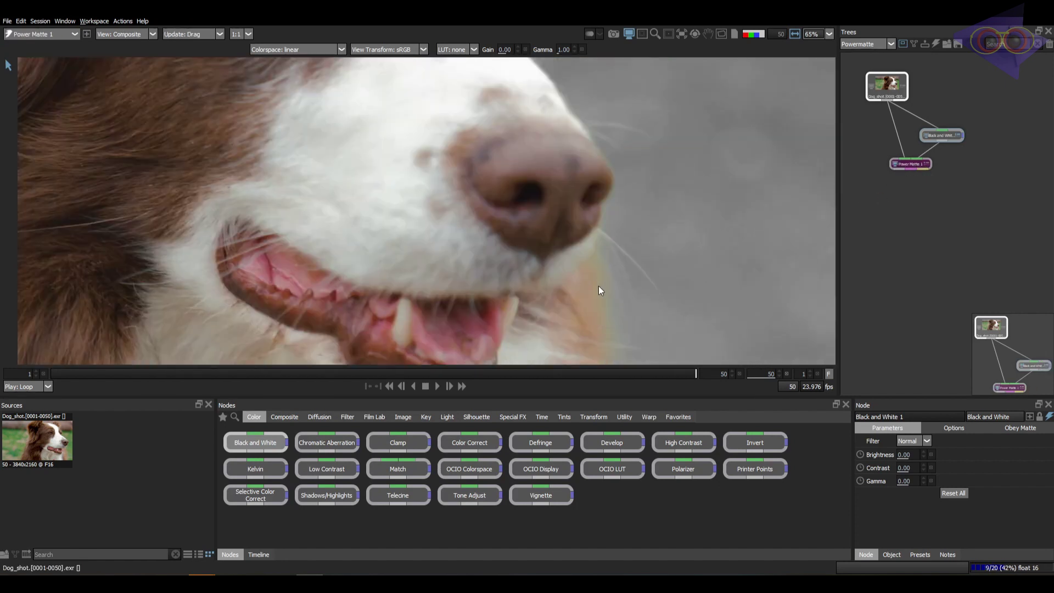
{"action": "scroll", "coordinate": [601, 284], "scroll_direction": "down", "scroll_amount": 4}
{"action": "scroll", "coordinate": [361, 235], "scroll_direction": "up", "scroll_amount": 3}
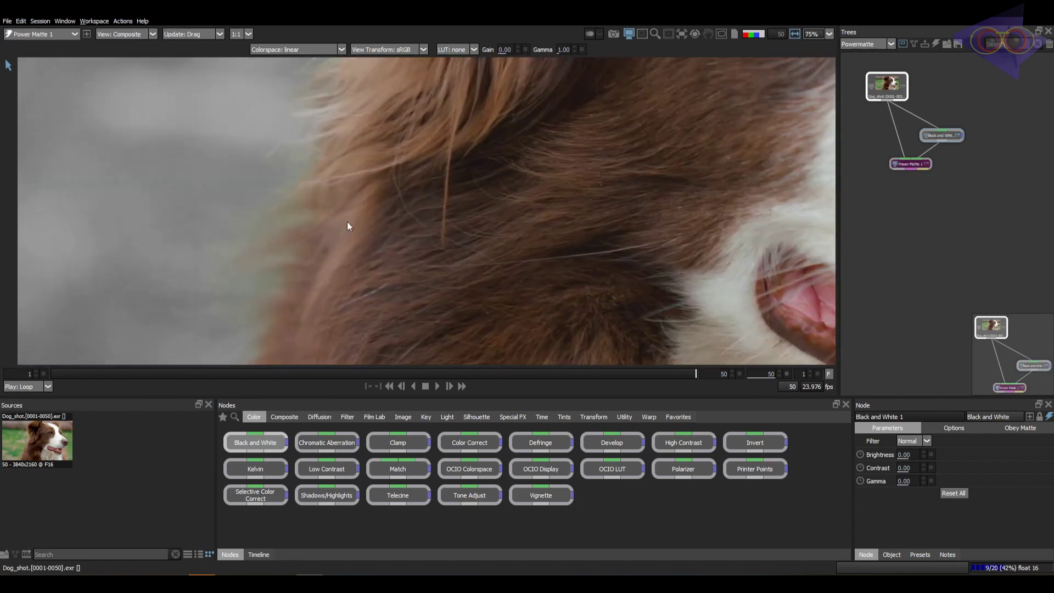
{"action": "left_click", "coordinate": [928, 162]}
{"action": "scroll", "coordinate": [474, 269], "scroll_direction": "down", "scroll_amount": 3}
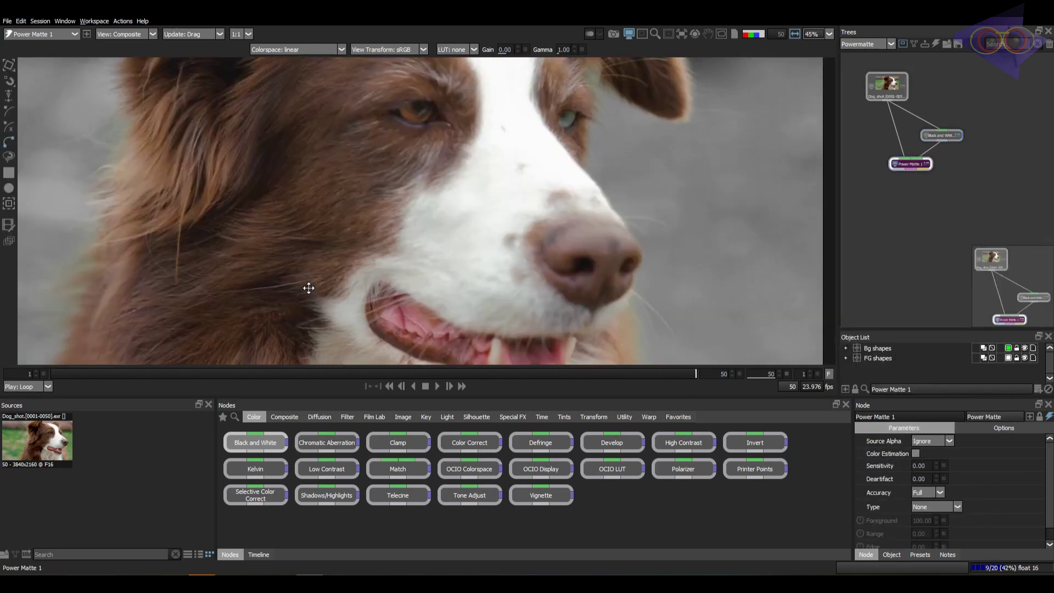
{"action": "left_click_drag", "start_coordinate": [649, 108], "coordinate": [625, 208]}
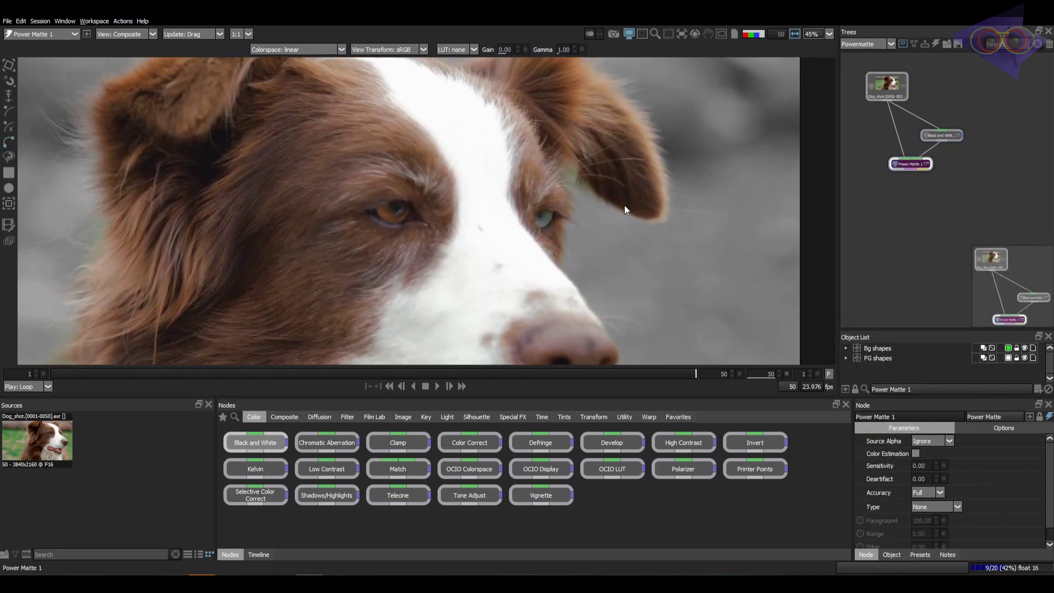
{"action": "left_click_drag", "start_coordinate": [615, 324], "coordinate": [599, 141]}
{"action": "scroll", "coordinate": [602, 258], "scroll_direction": "down", "scroll_amount": 2}
{"action": "left_click_drag", "start_coordinate": [608, 256], "coordinate": [595, 177]}
{"action": "scroll", "coordinate": [595, 177], "scroll_direction": "up", "scroll_amount": 3}
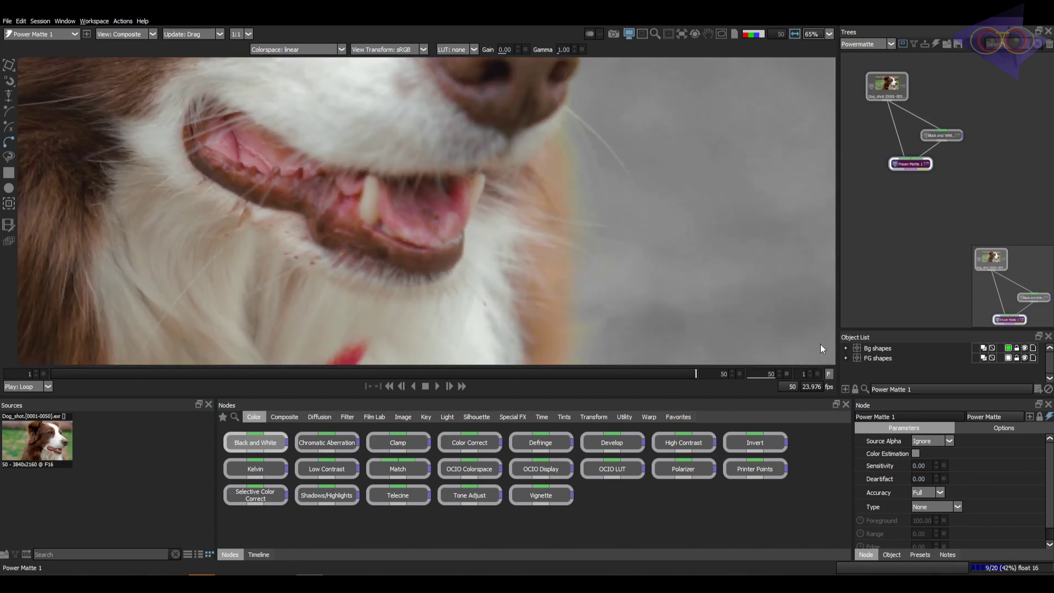
Enable Color Estimation on the Power Matte node and compare the neck fur edge with it turned off.
{"action": "left_click", "coordinate": [916, 453]}
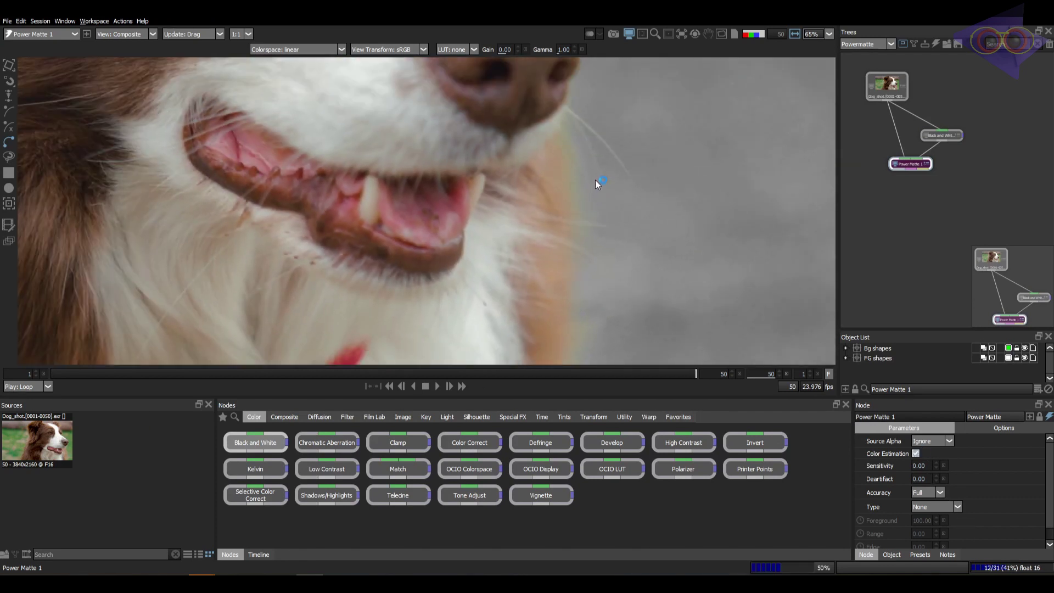
{"action": "scroll", "coordinate": [587, 185], "scroll_direction": "down", "scroll_amount": 4}
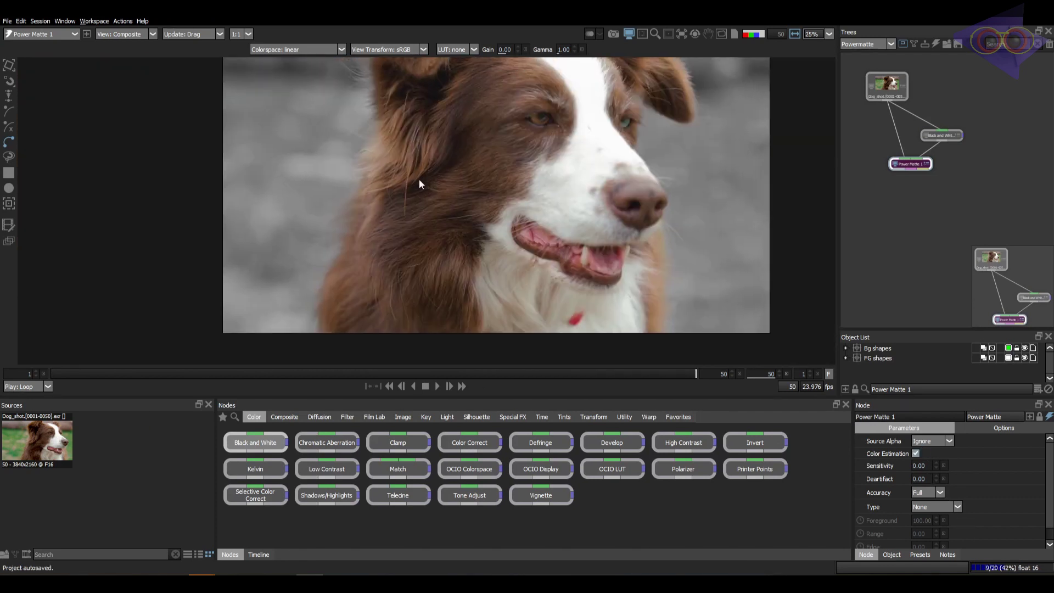
{"action": "scroll", "coordinate": [419, 179], "scroll_direction": "up", "scroll_amount": 4}
{"action": "left_click", "coordinate": [916, 453]}
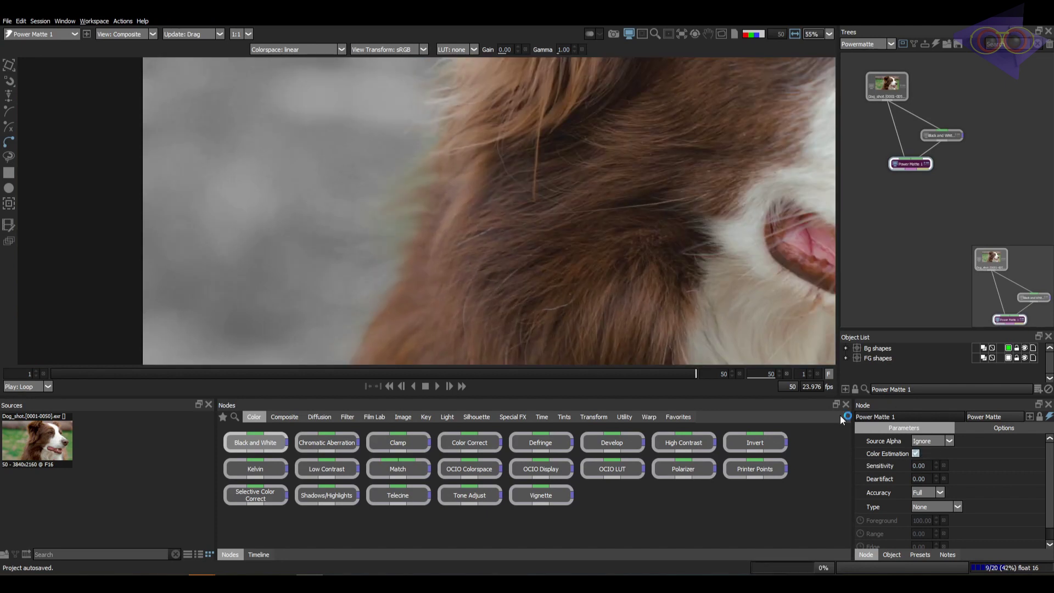
{"action": "scroll", "coordinate": [555, 266], "scroll_direction": "down", "scroll_amount": 4}
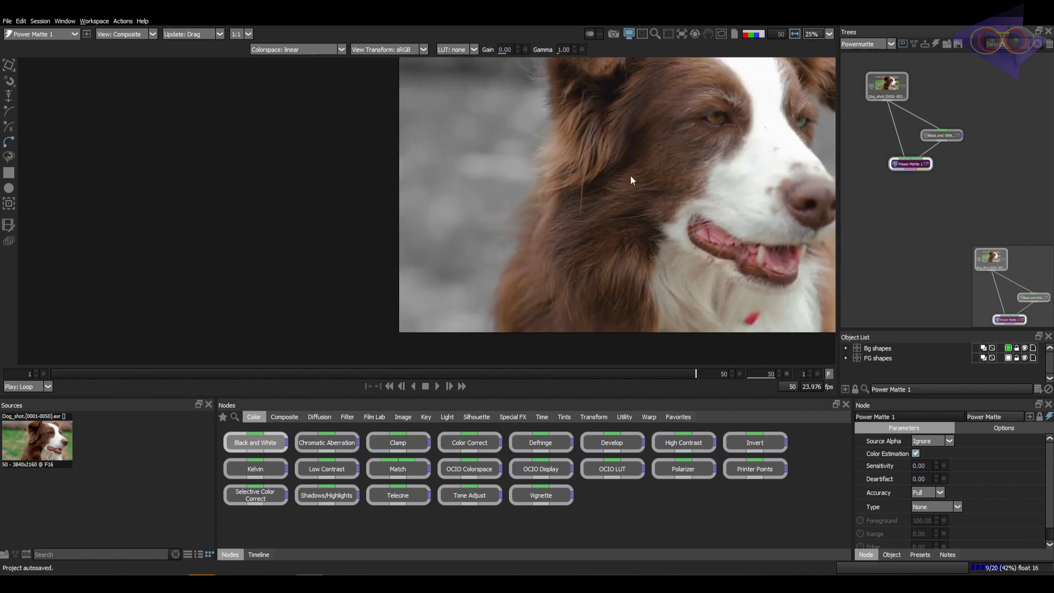
Inspect the ear beside the blue eye over the black-and-white background, toggling between the alpha and color views.
{"action": "left_click_drag", "start_coordinate": [507, 210], "coordinate": [482, 171]}
{"action": "scroll", "coordinate": [678, 177], "scroll_direction": "up", "scroll_amount": 4}
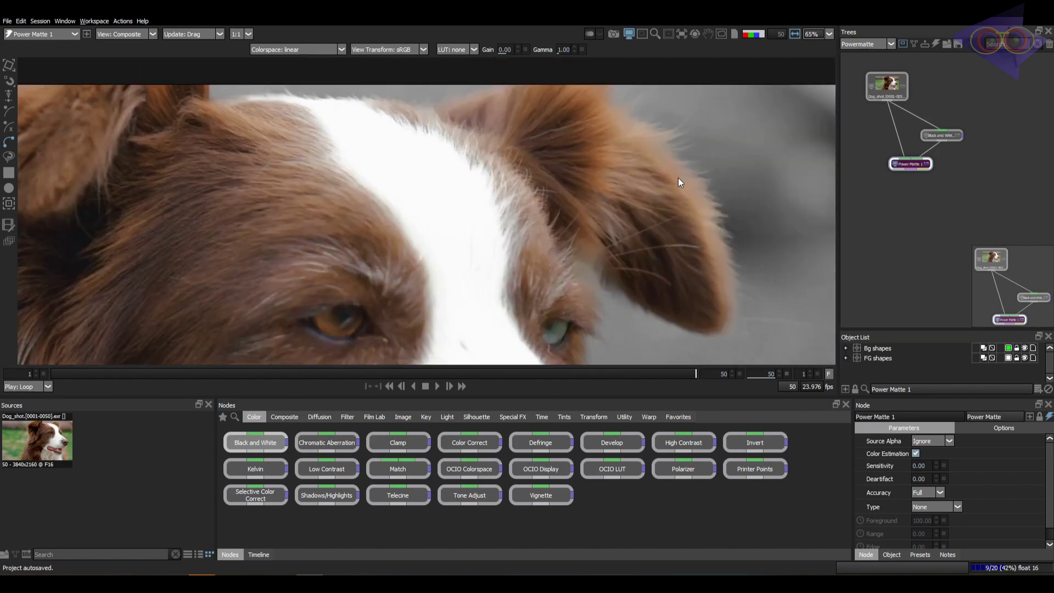
{"action": "key", "text": "a"}
{"action": "scroll", "coordinate": [677, 179], "scroll_direction": "down", "scroll_amount": 3}
{"action": "key", "text": "a"}
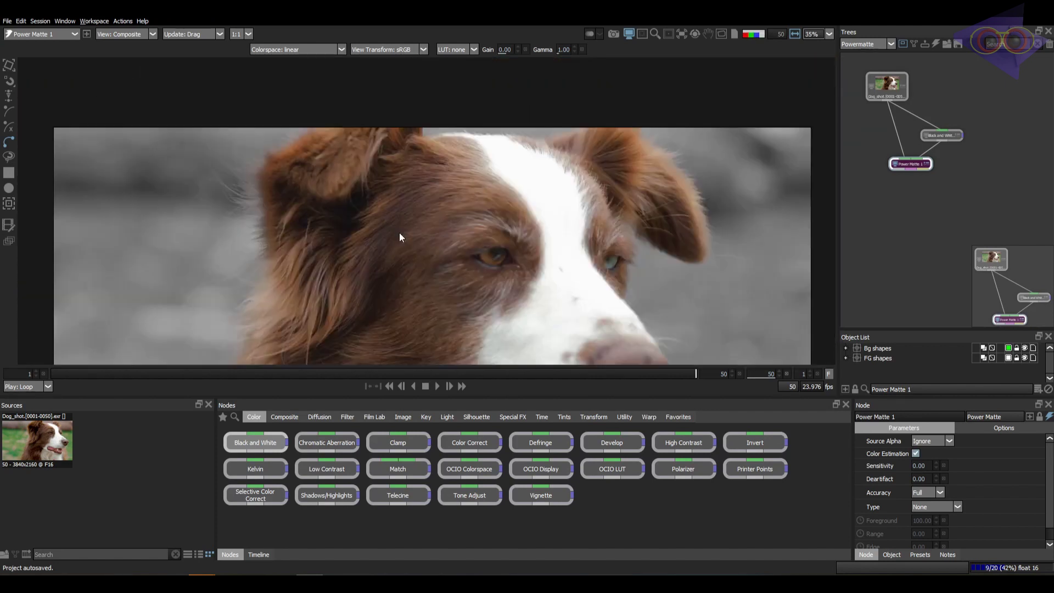
Examine the fur detail along the outer ear edge in the alpha matte and return to the color composite.
{"action": "key", "text": "s"}
{"action": "key", "text": "a"}
{"action": "scroll", "coordinate": [247, 205], "scroll_direction": "up", "scroll_amount": 2}
{"action": "scroll", "coordinate": [278, 196], "scroll_direction": "up", "scroll_amount": 2}
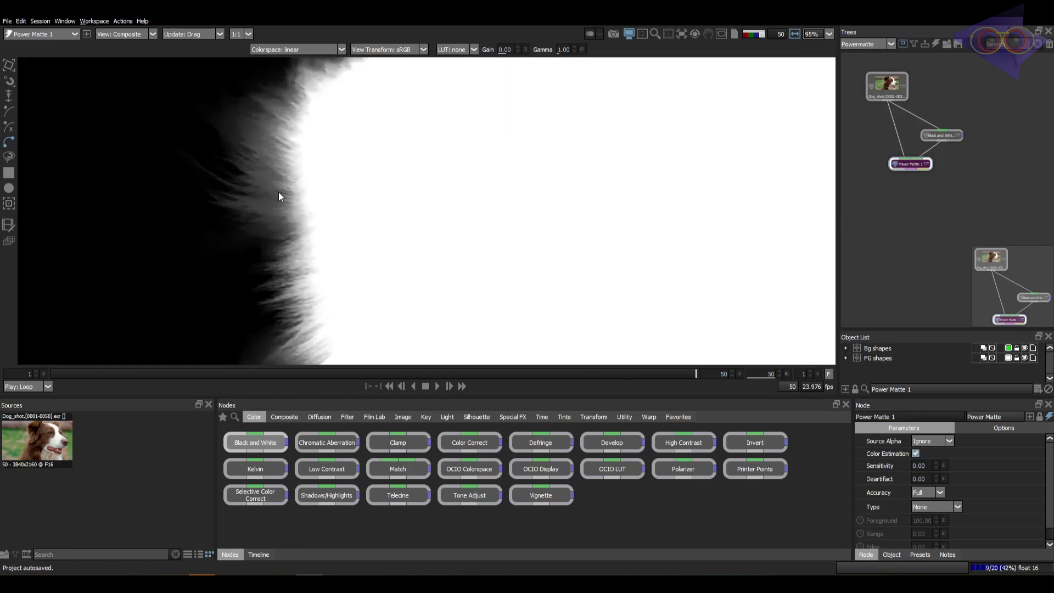
{"action": "key", "text": "o"}
{"action": "key", "text": "a"}
{"action": "key", "text": "a"}
{"action": "scroll", "coordinate": [297, 192], "scroll_direction": "down", "scroll_amount": 5}
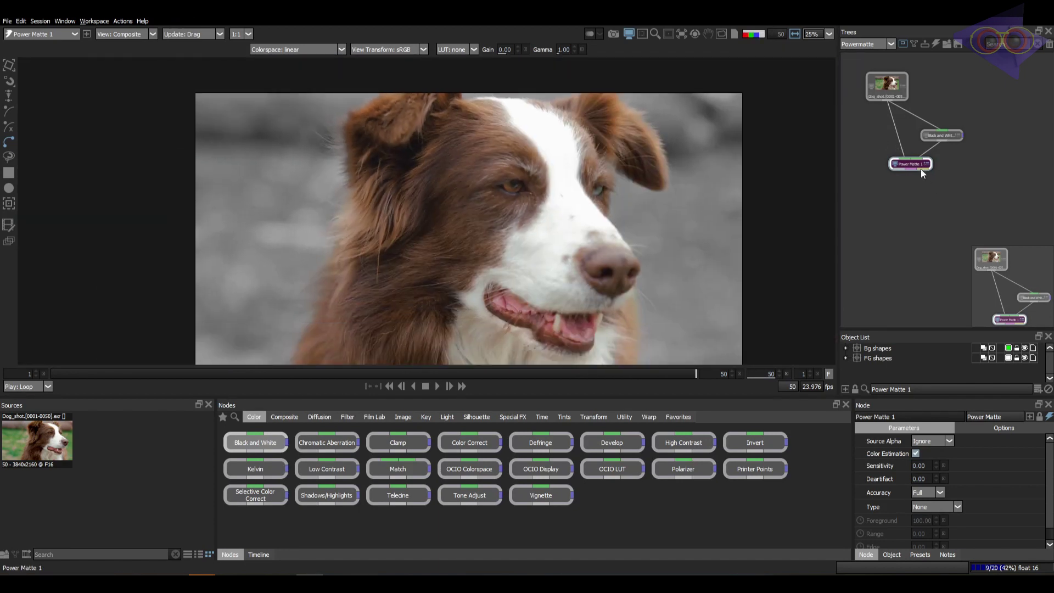
{"action": "left_click_drag", "start_coordinate": [906, 163], "coordinate": [891, 180]}
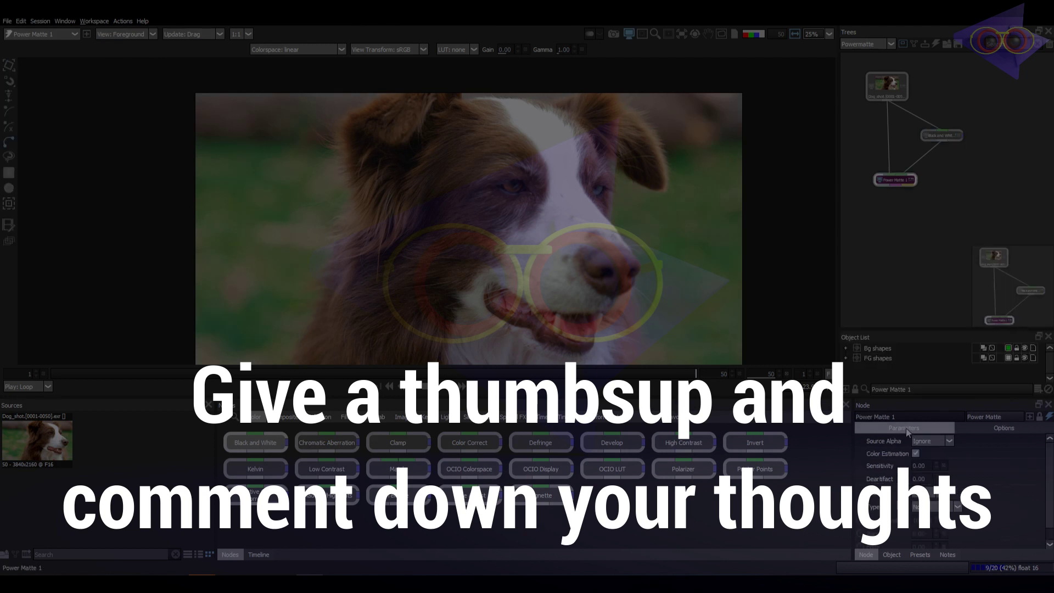
Select the FG shapes002 foreground shape around the dog's ear.
{"action": "left_click", "coordinate": [894, 378]}
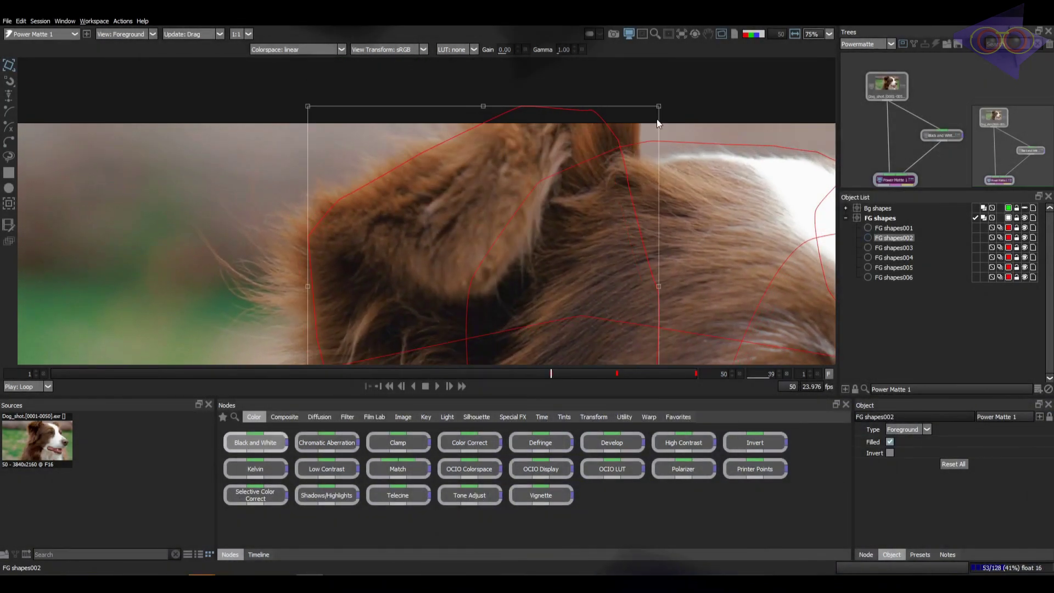
{"action": "scroll", "coordinate": [480, 228], "scroll_direction": "down", "scroll_amount": 3}
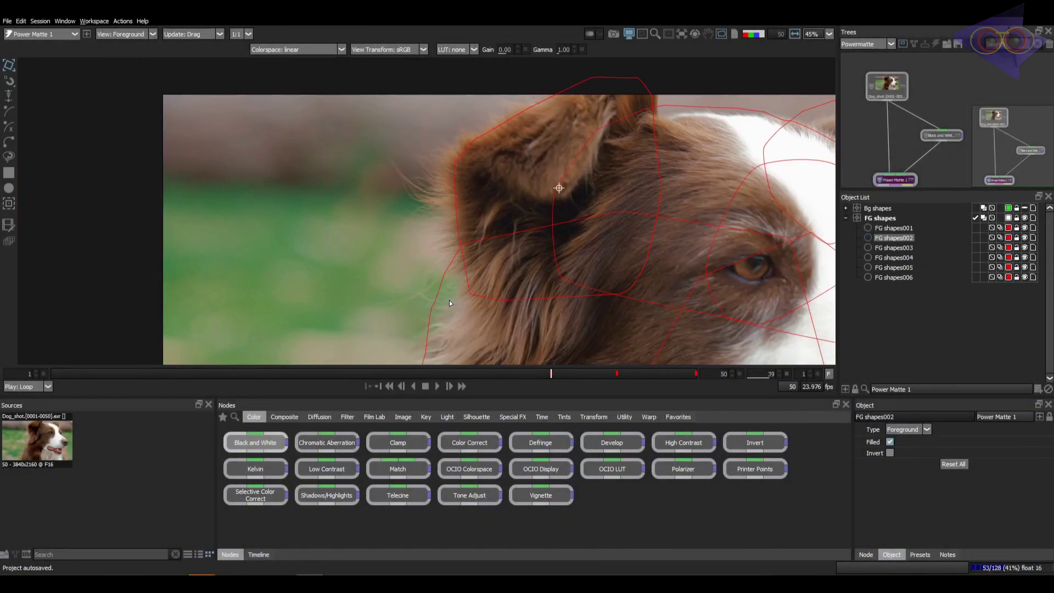